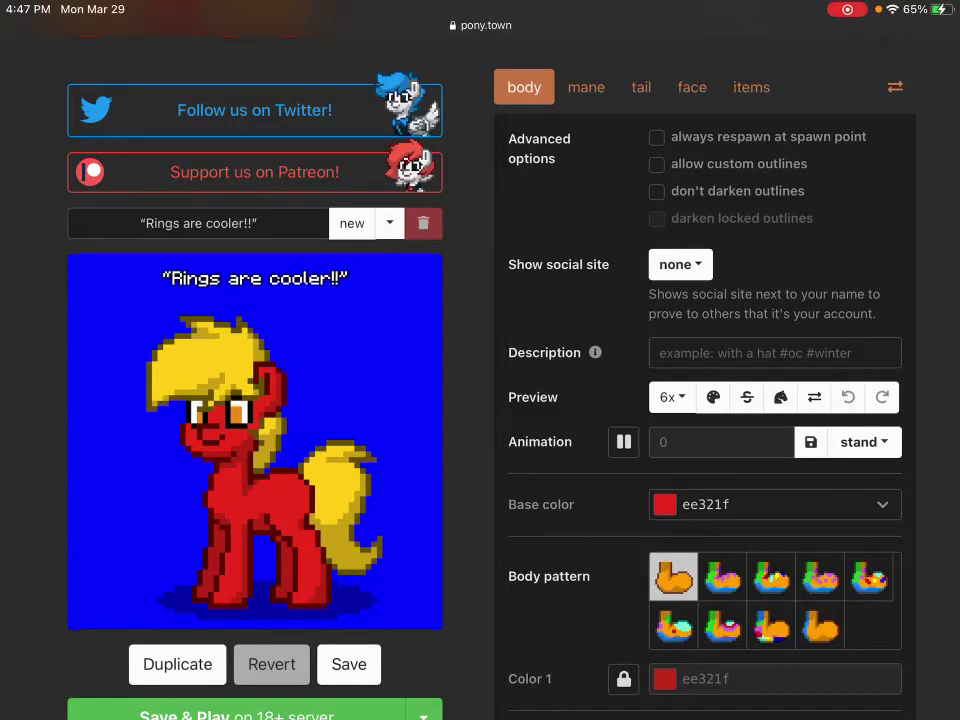
Step: Enable custom outline colours and turn off outline darkening for the pony
scroll(480, 400, down, 2)
scroll(480, 360, up, 1)
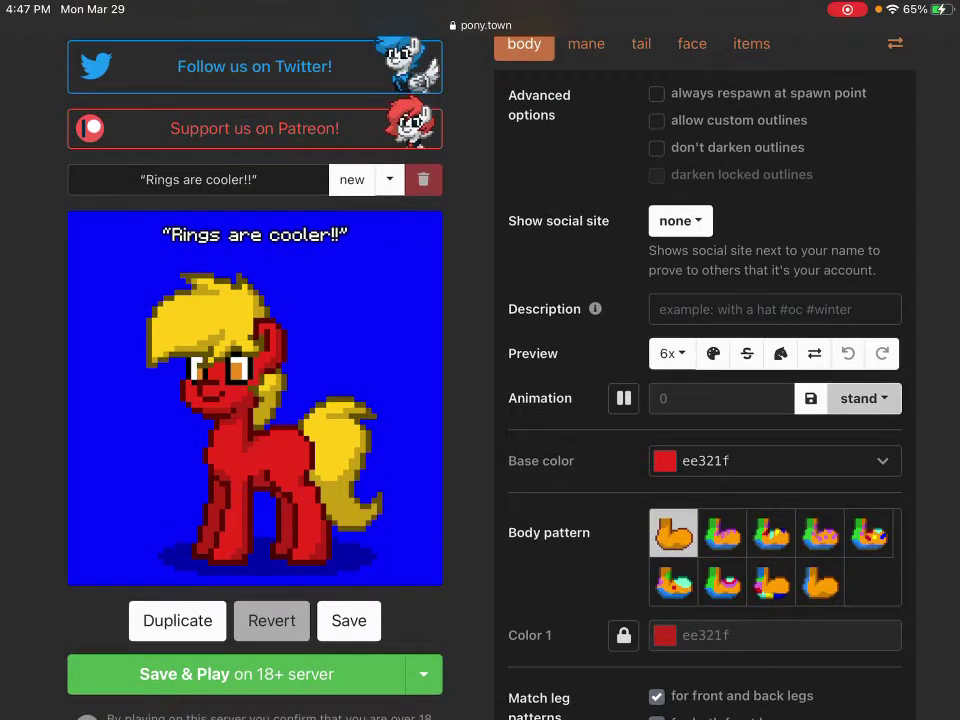
scroll(480, 400, up, 2)
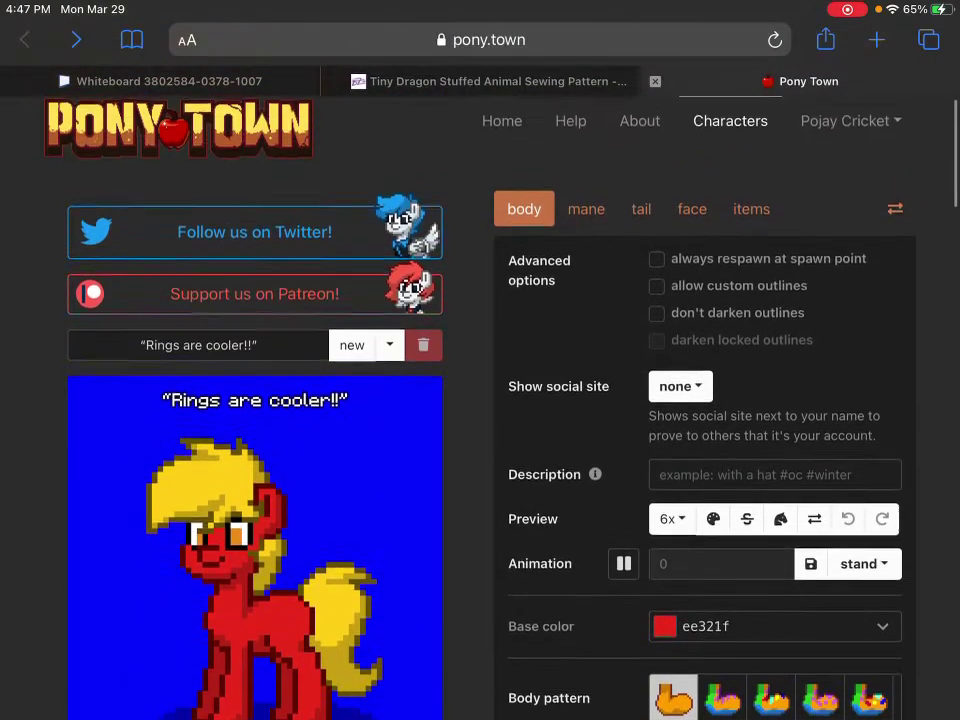
scroll(255, 400, down, 2)
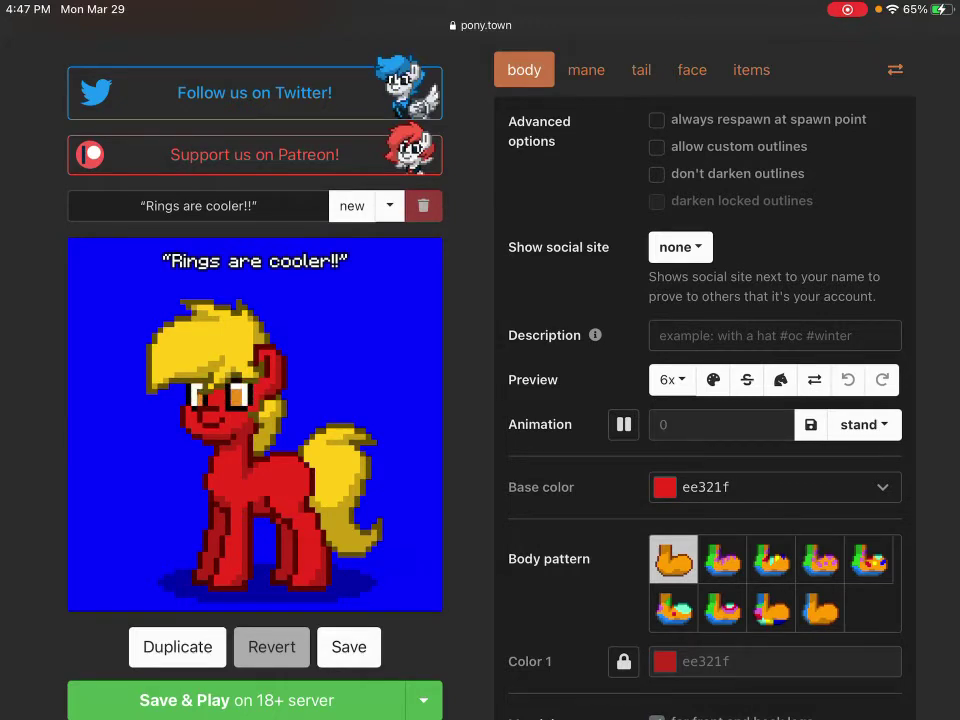
click(656, 147)
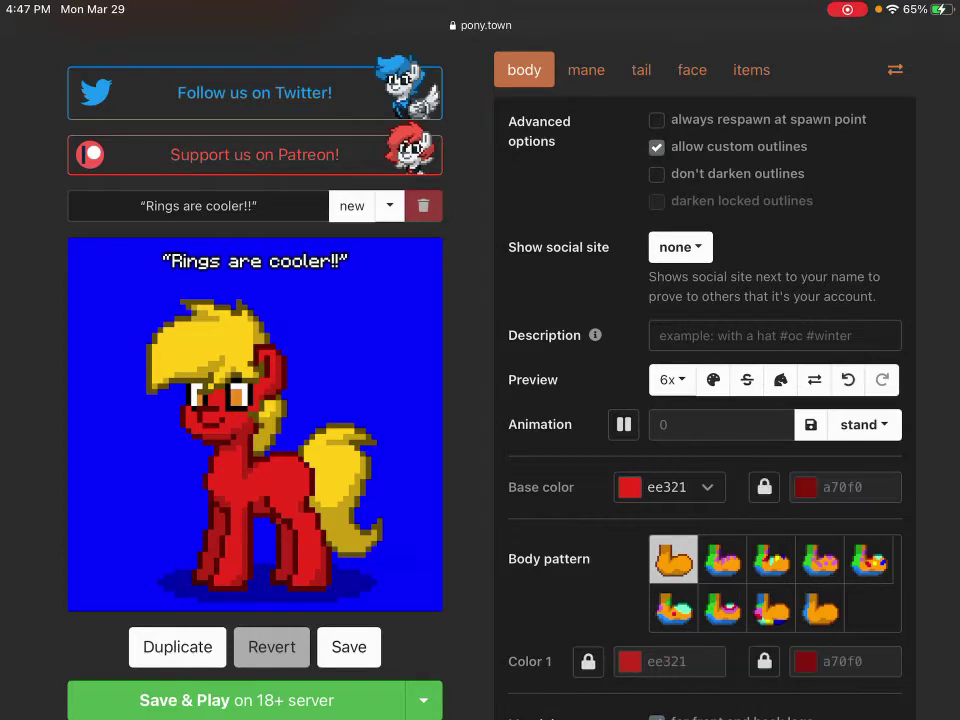
click(656, 174)
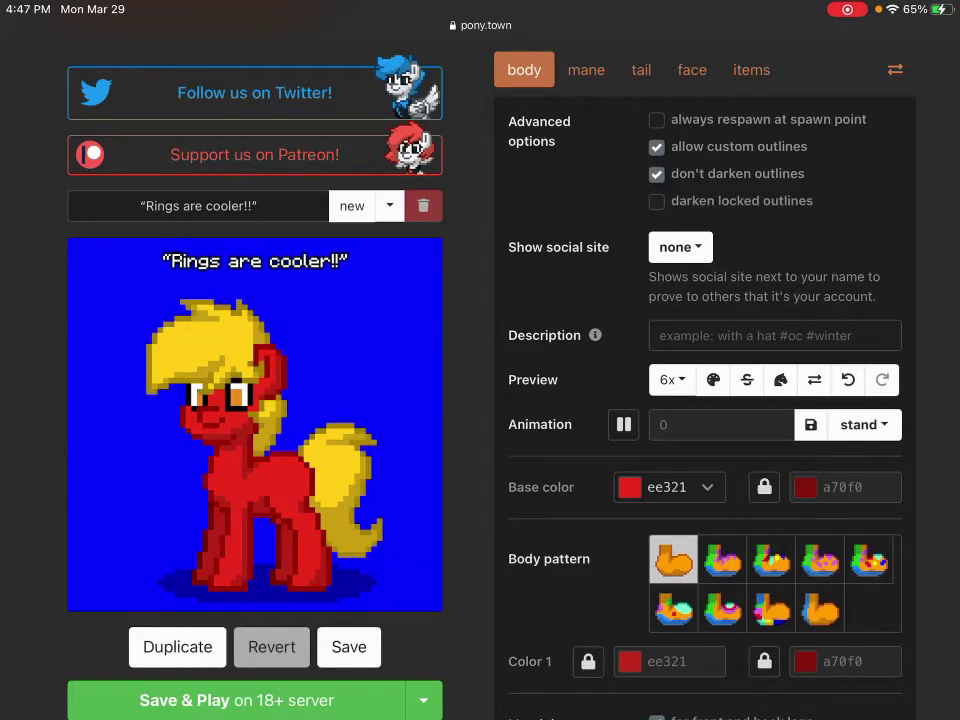
Step: Recolour the pony's body from red to the pale peach skin tone ffd8b
scroll(781, 379, down, 3)
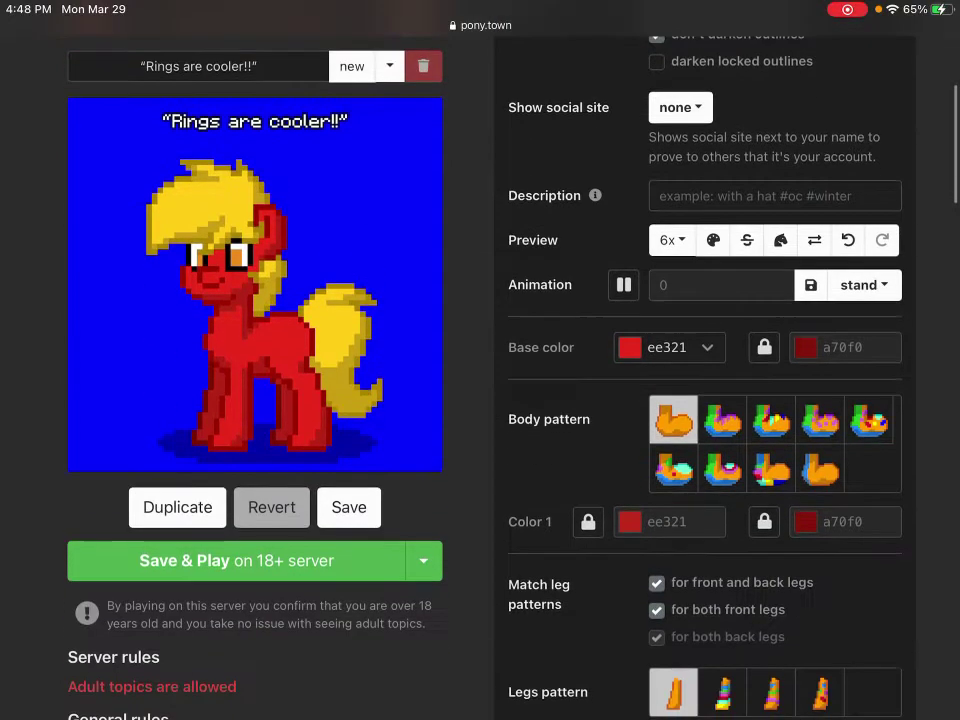
click(668, 347)
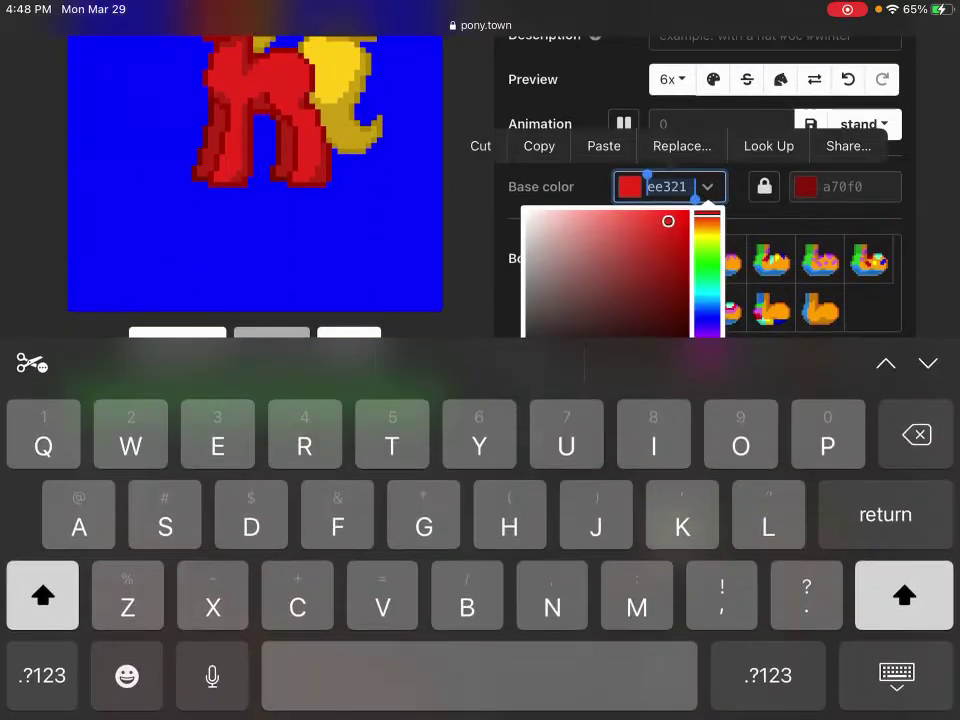
click(606, 146)
drag(668, 220, 562, 209)
click(897, 675)
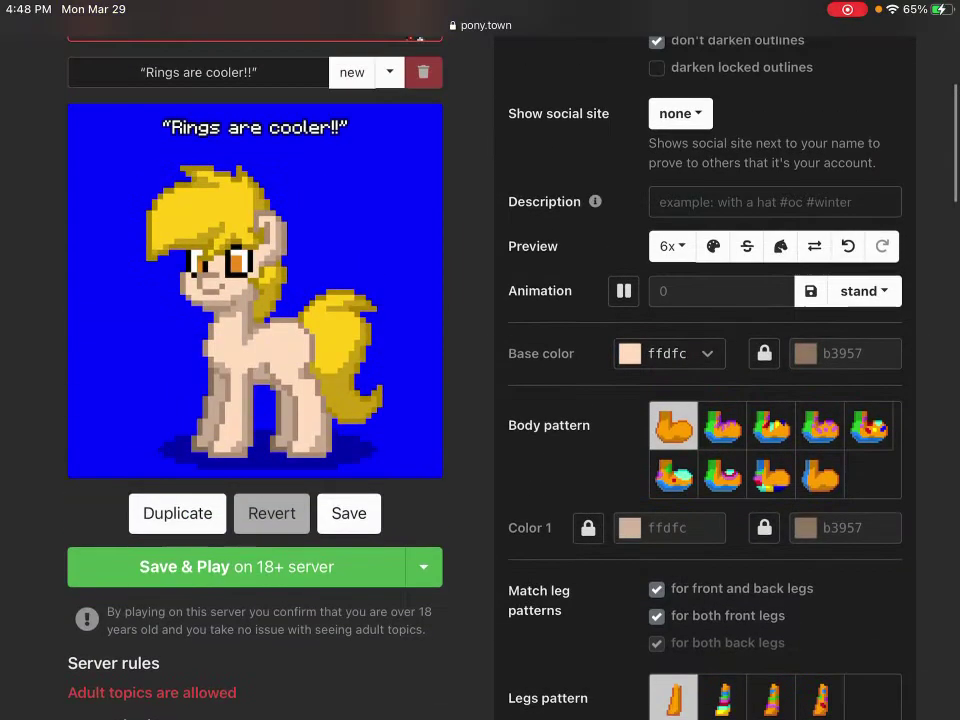
double_click(666, 349)
mouse_move(561, 199)
mouse_down()
mouse_move(579, 199)
mouse_move(570, 202)
mouse_up()
click(897, 675)
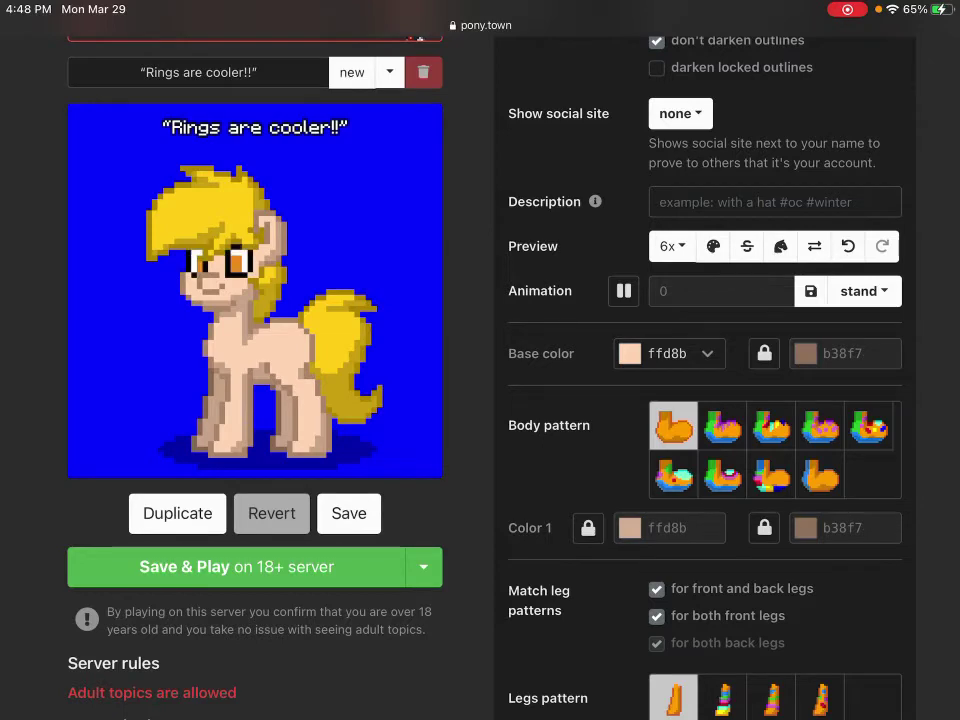
scroll(700, 400, down, 5)
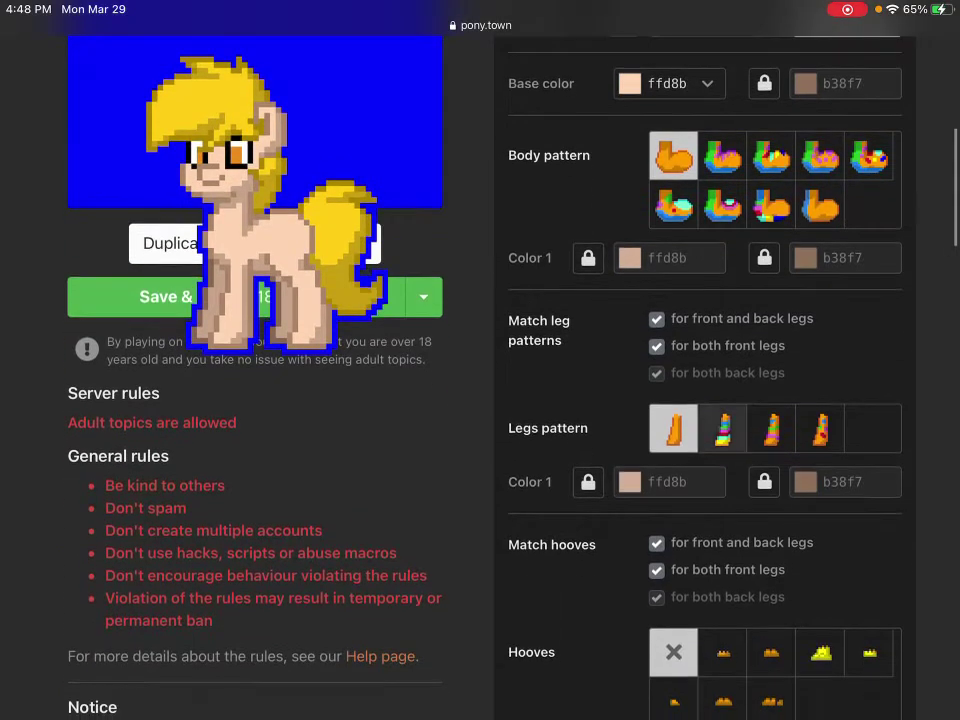
Step: Give the legs a striped multicolour pattern and add a small front horn
click(722, 430)
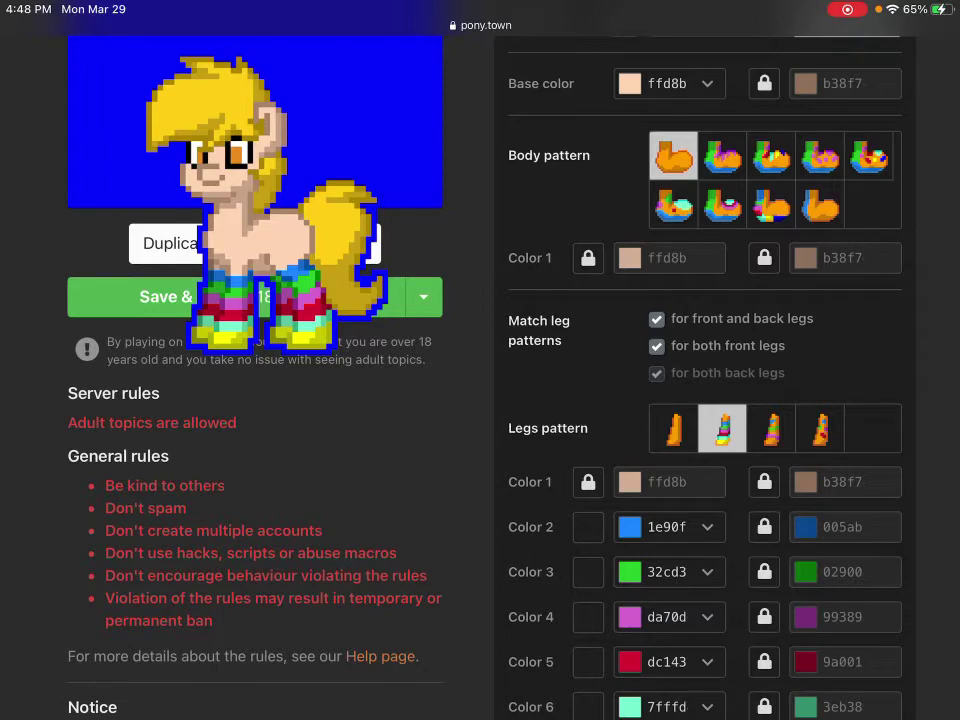
scroll(700, 380, up, 3)
scroll(700, 380, down, 10)
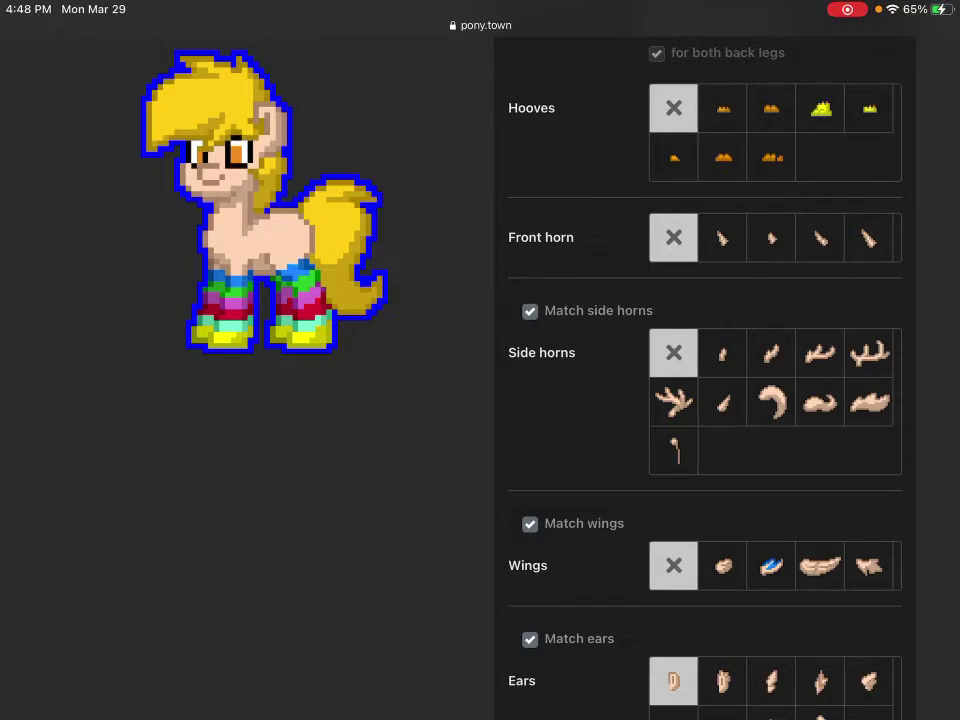
click(771, 237)
Step: Pick a new ear shape with a multicolour pattern in blue 1e90f and green 32cd3
scroll(705, 400, down, 10)
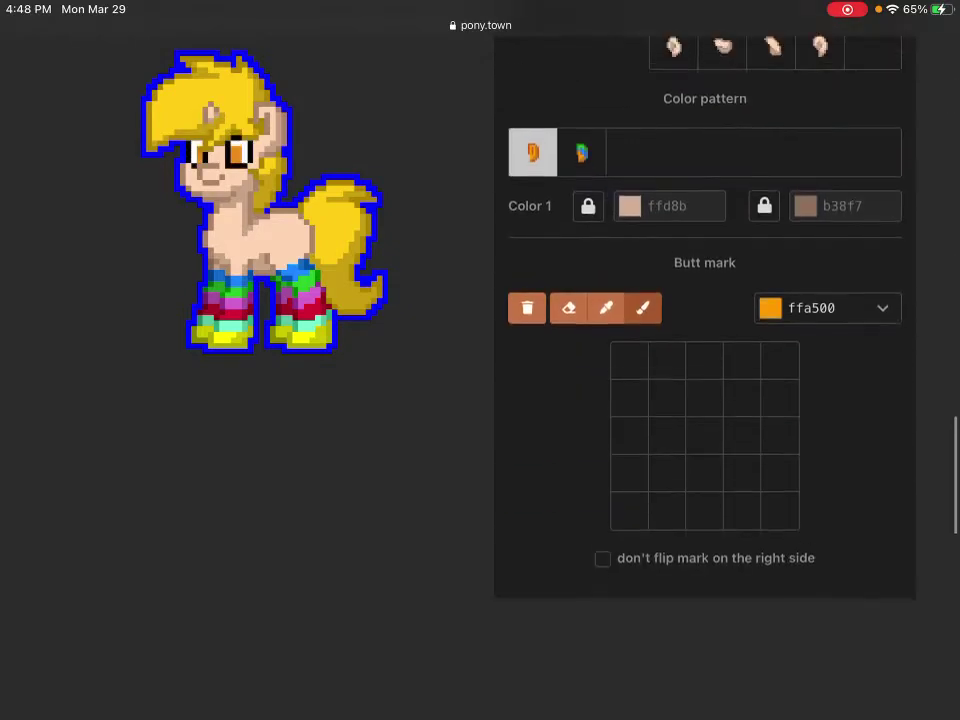
click(771, 163)
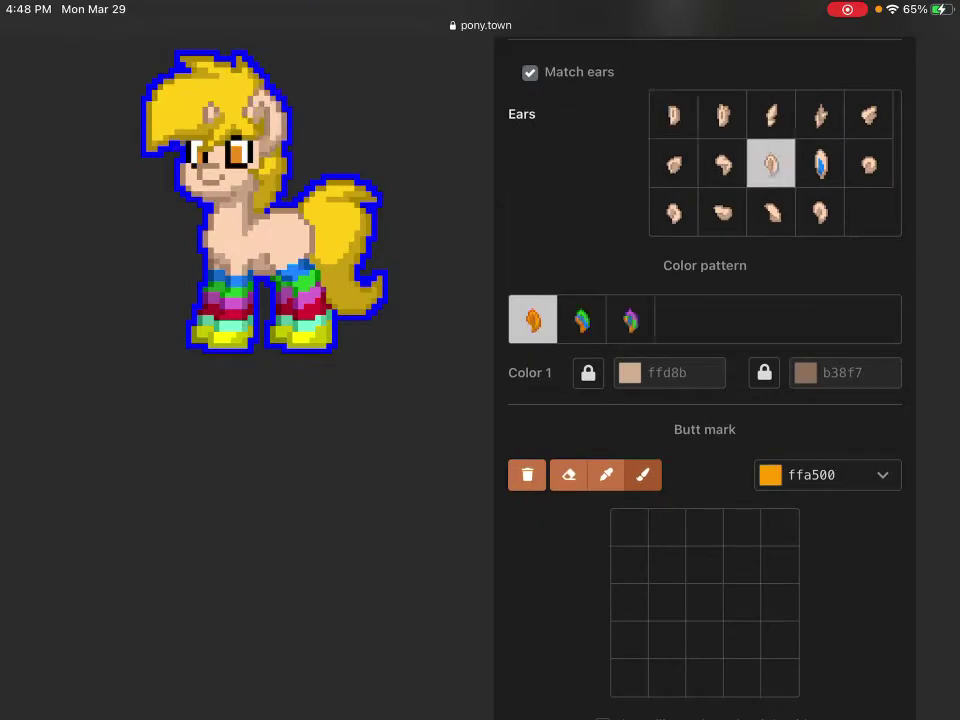
click(673, 212)
click(771, 163)
click(581, 320)
scroll(705, 400, up, 6)
scroll(705, 400, down, 6)
click(634, 326)
scroll(705, 400, up, 15)
Step: Give the mane a spiky style with a multicolour pattern and change the back mane
scroll(480, 400, down, 1)
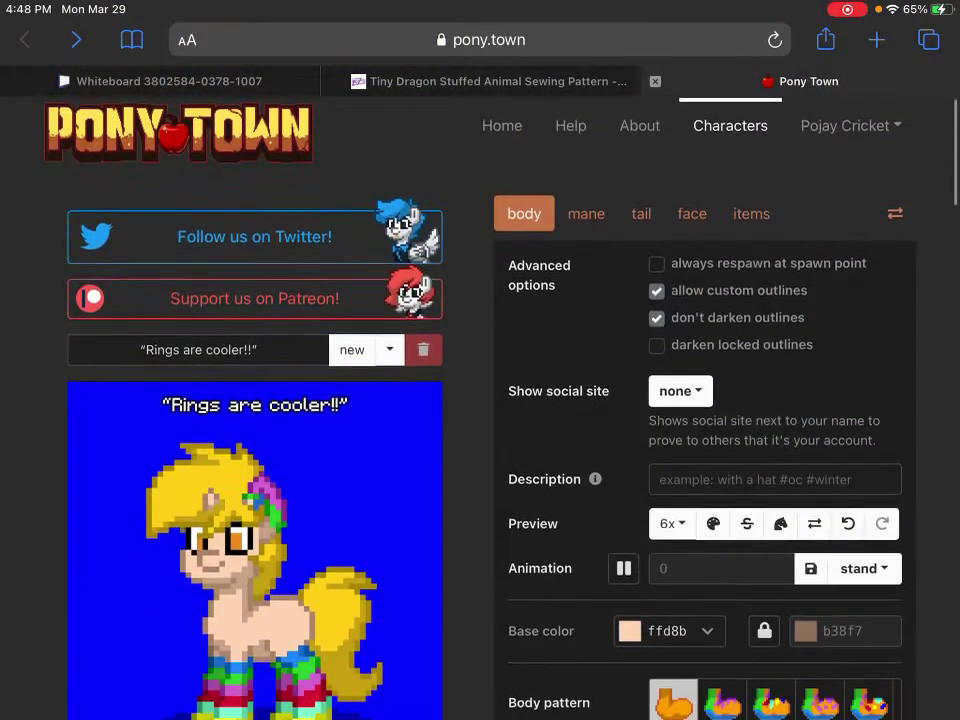
click(583, 212)
scroll(705, 400, down, 3)
click(630, 334)
scroll(705, 400, down, 2)
click(630, 392)
scroll(705, 400, down, 3)
scroll(705, 400, down, 5)
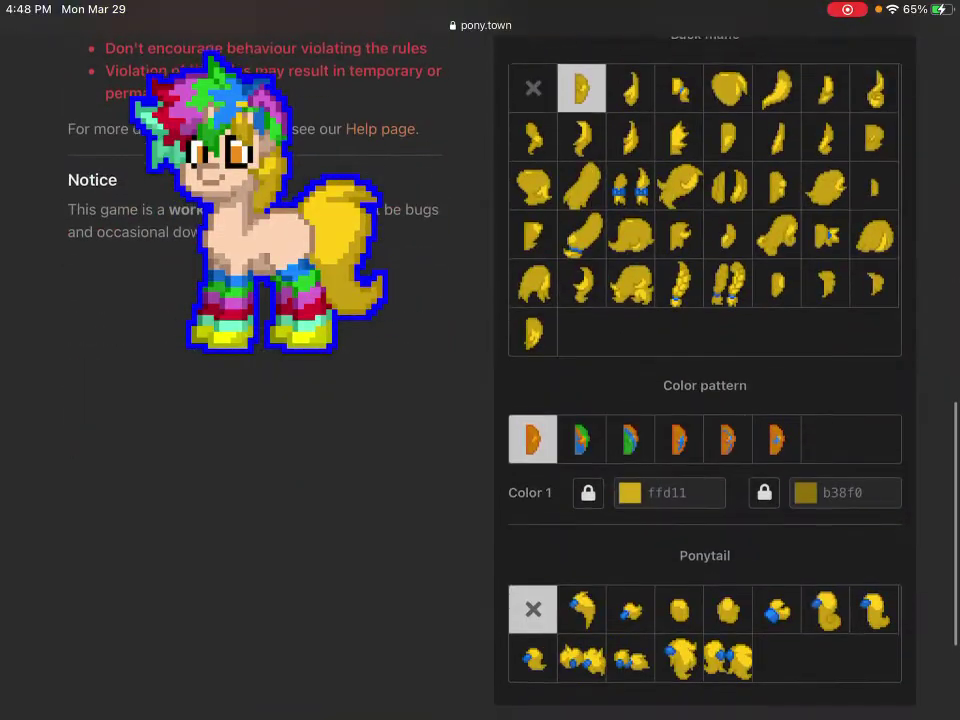
click(679, 242)
Step: Give the tail a multicolour pattern
scroll(480, 360, up, 10)
click(641, 212)
scroll(705, 400, down, 3)
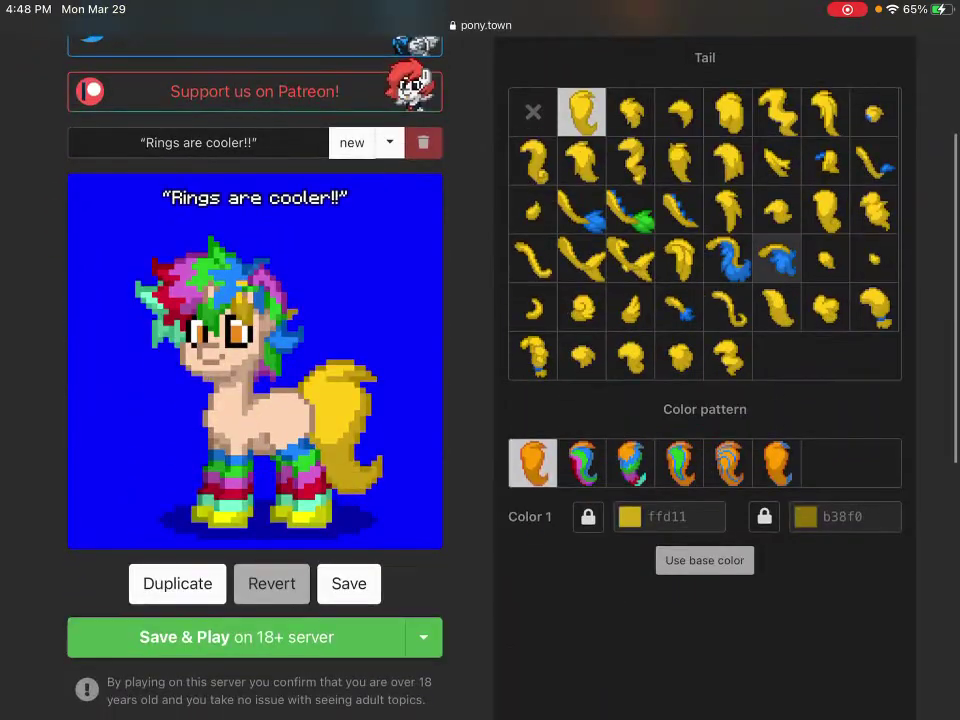
click(631, 463)
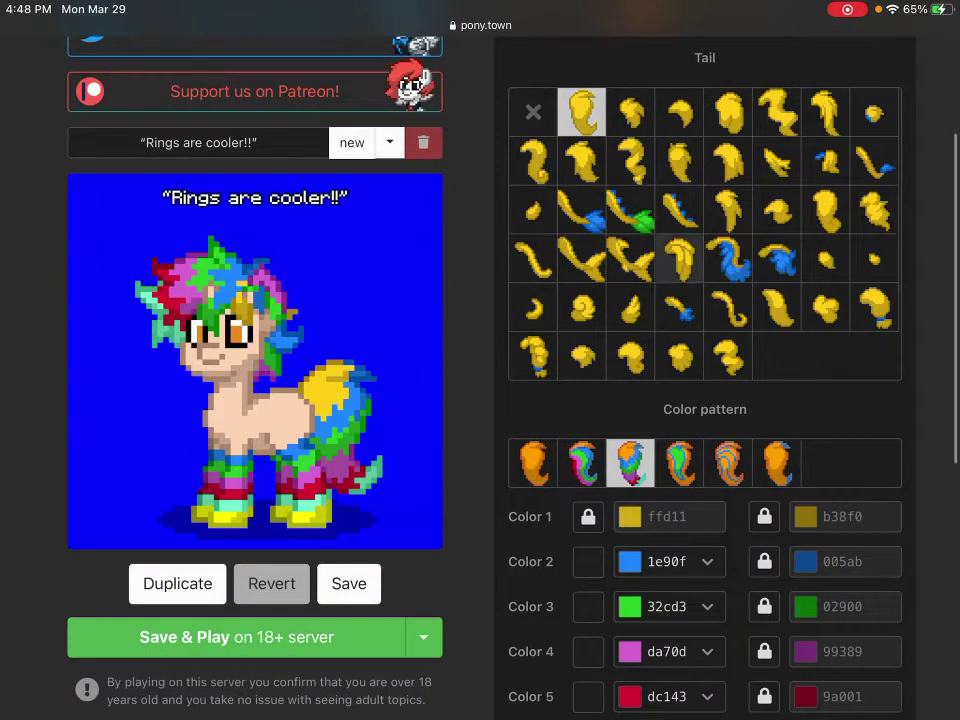
scroll(480, 360, up, 3)
Step: Try several eye shapes in the face options, then return to the default eyes
click(692, 137)
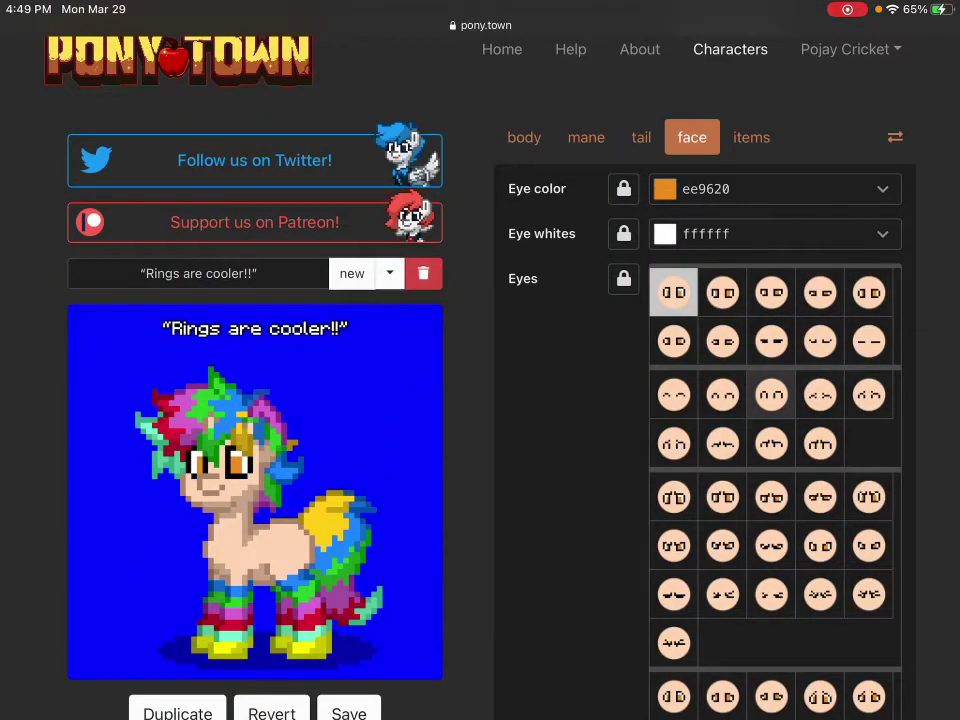
scroll(480, 400, down, 8)
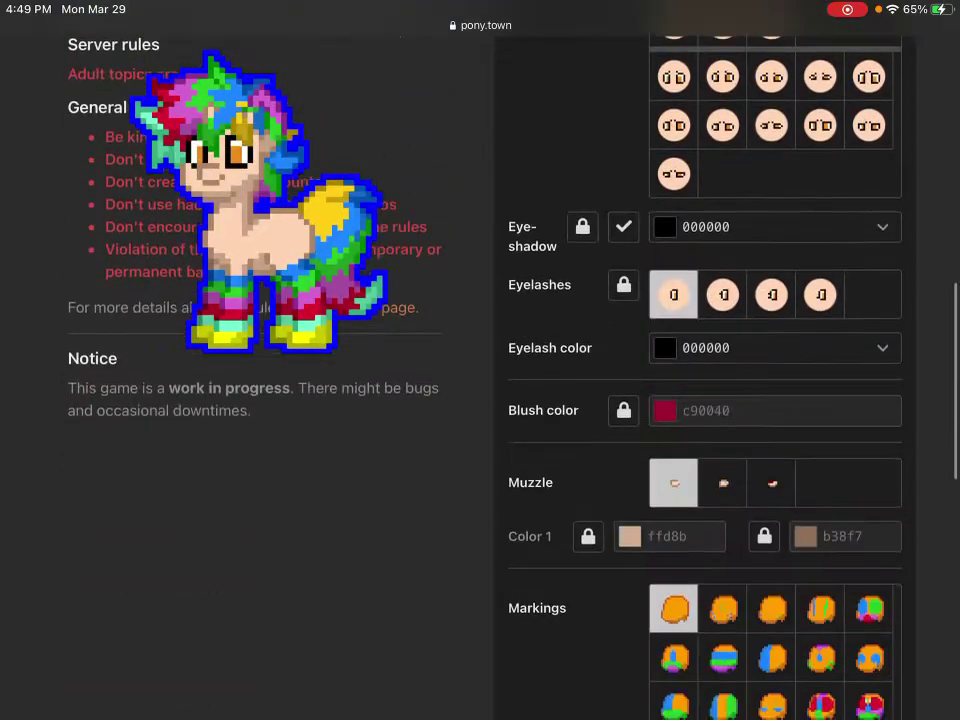
scroll(480, 360, up, 3)
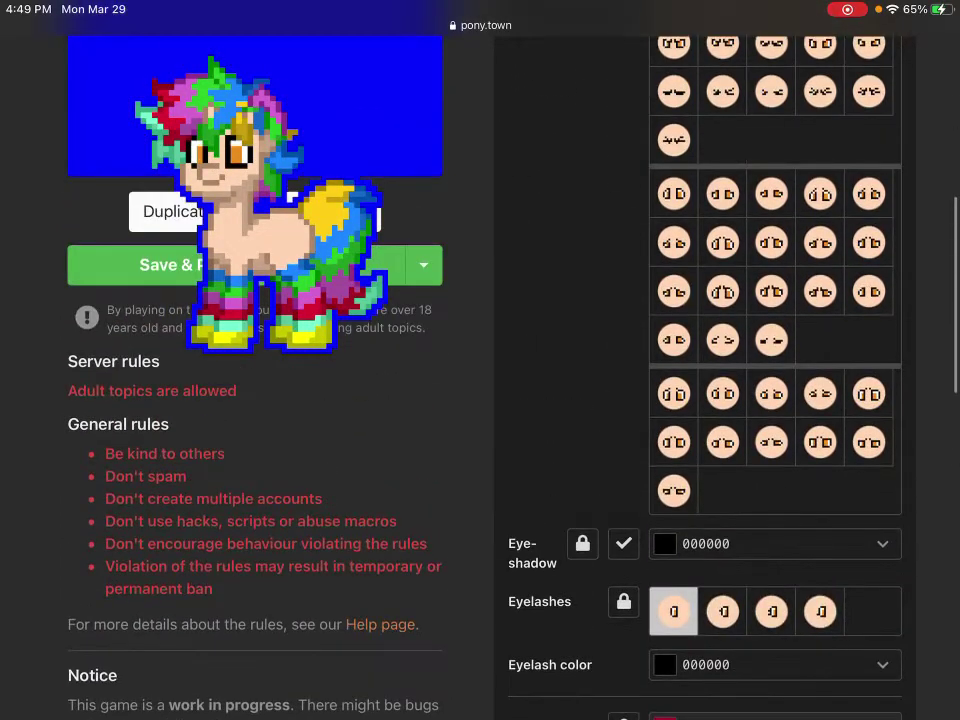
click(770, 194)
click(722, 194)
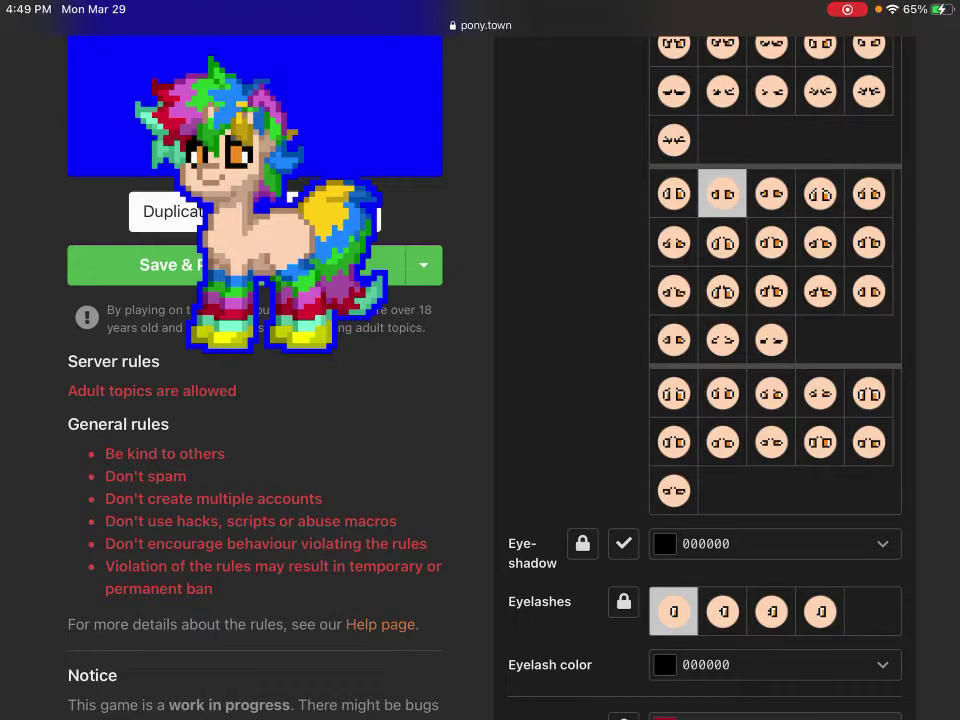
click(673, 194)
scroll(480, 360, up, 3)
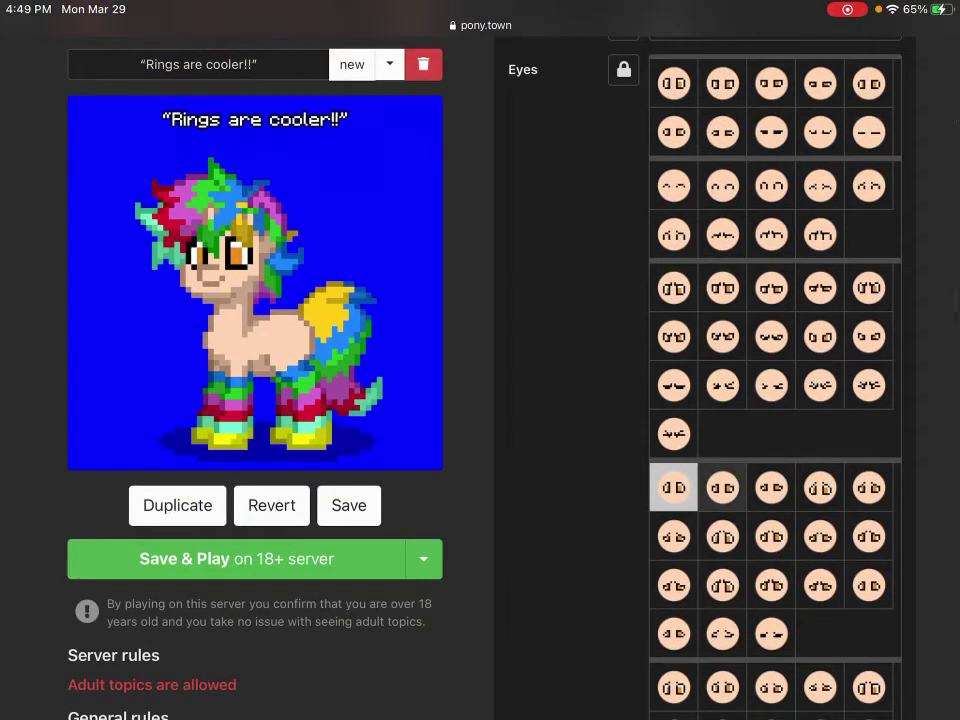
click(673, 83)
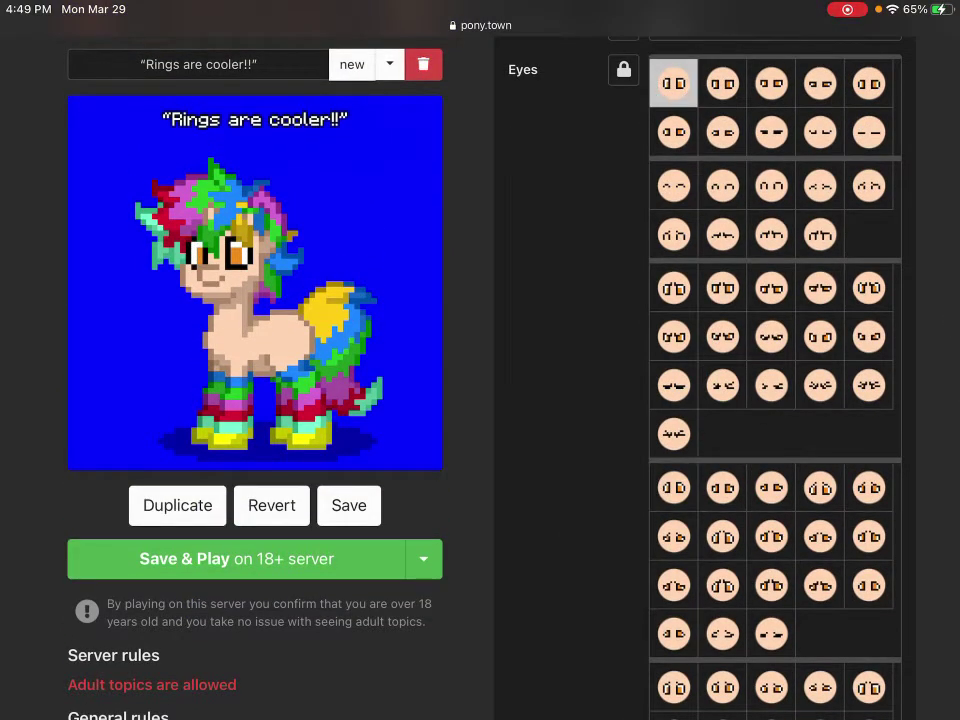
Step: Switch to a two-colour muzzle and add striped face markings in blue, green and orchid
scroll(770, 400, down, 1)
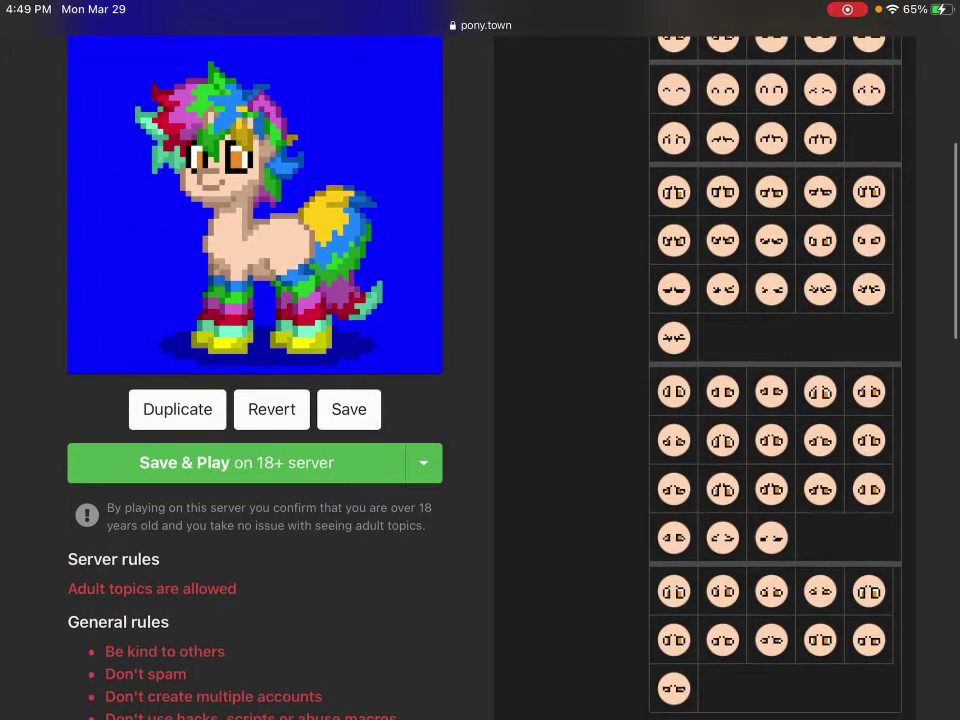
scroll(480, 400, down, 3)
scroll(700, 400, down, 8)
scroll(700, 400, up, 3)
scroll(700, 400, down, 4)
click(771, 213)
scroll(700, 400, down, 3)
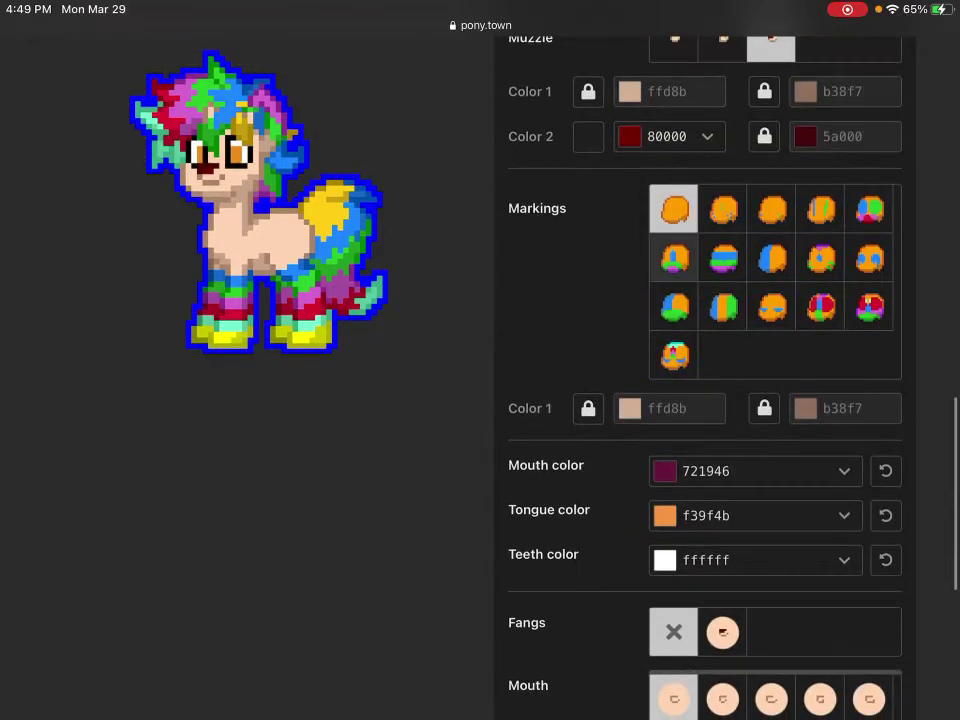
scroll(700, 400, up, 2)
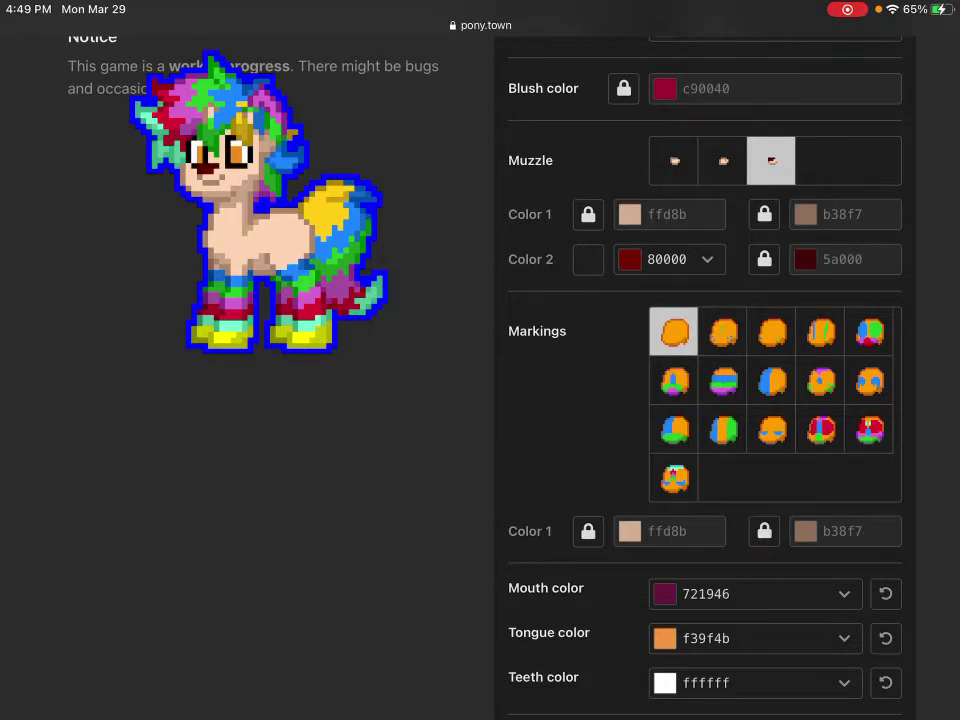
click(724, 380)
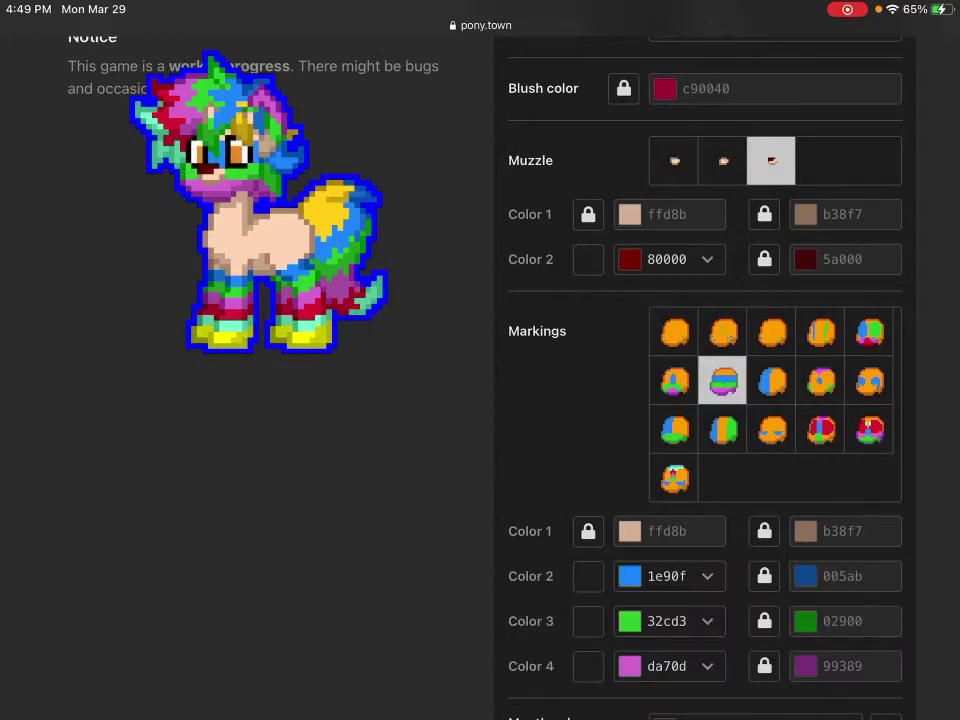
Step: Add a small bit of facial hair with a two-tone pattern
scroll(700, 380, down, 5)
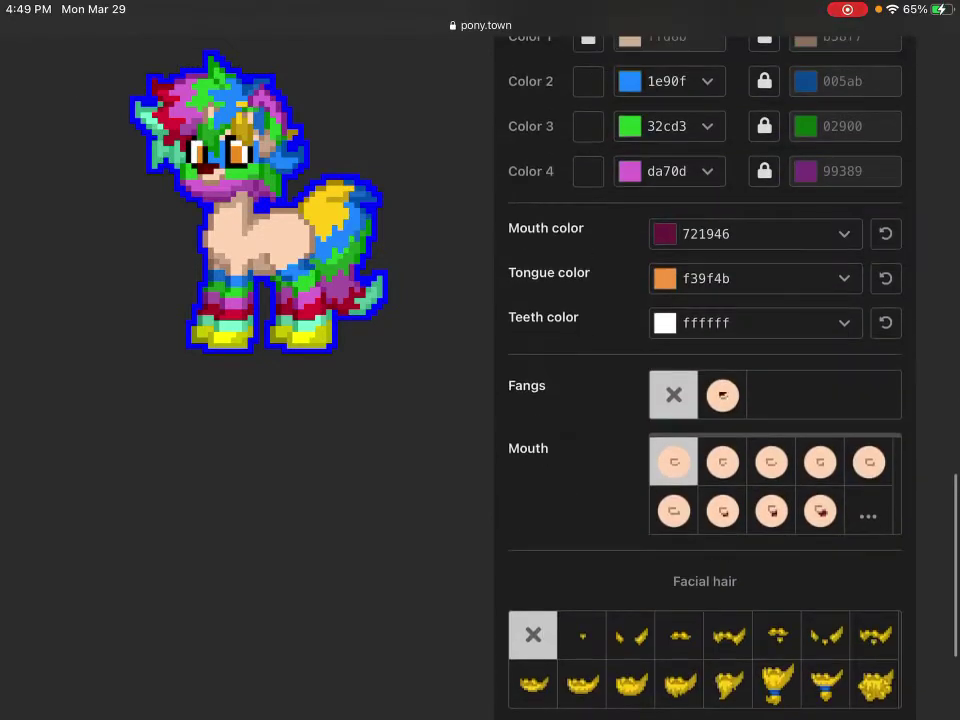
click(630, 634)
scroll(700, 400, down, 2)
click(581, 589)
Step: Expand and browse the full list of mouth styles
scroll(700, 400, up, 2)
click(866, 401)
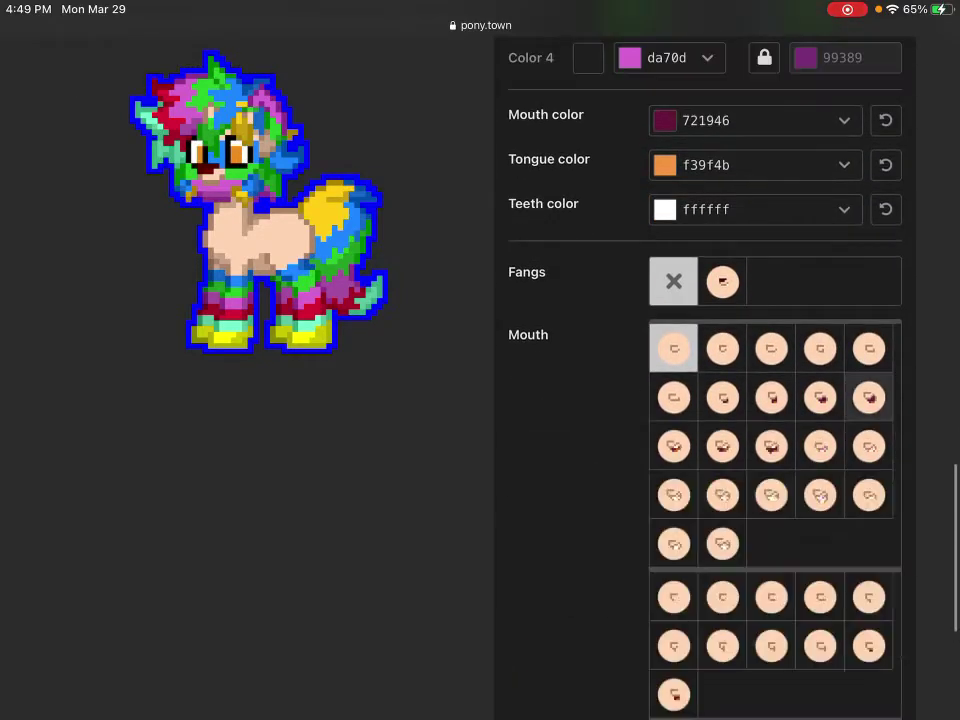
scroll(700, 400, down, 5)
scroll(775, 400, up, 10)
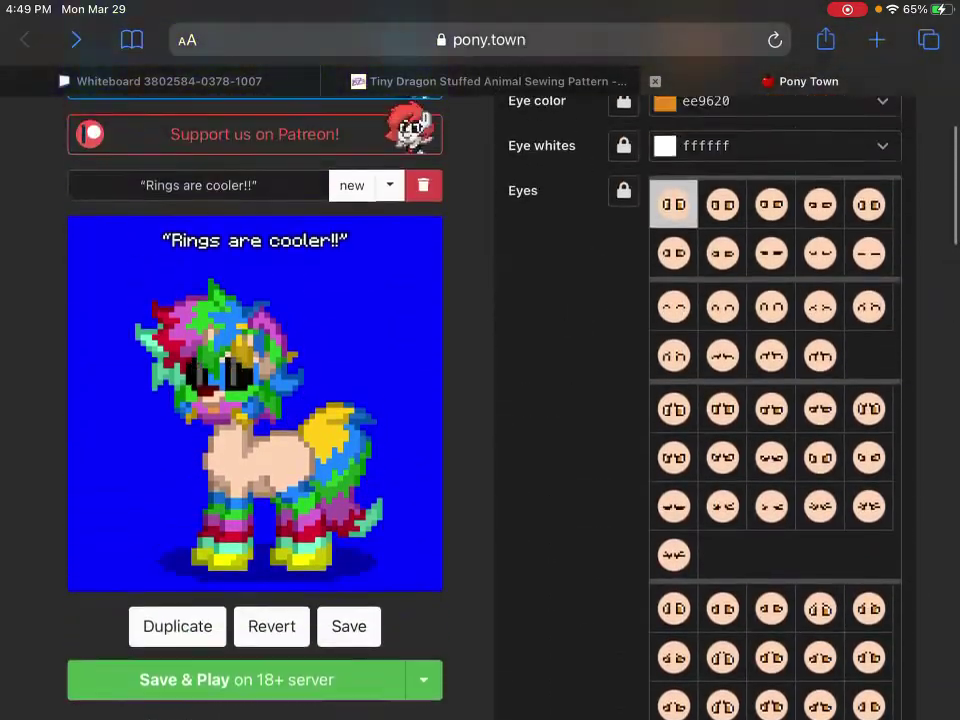
scroll(480, 400, up, 3)
Step: Browse the leg accessory options, then switch to the head accessories
click(751, 212)
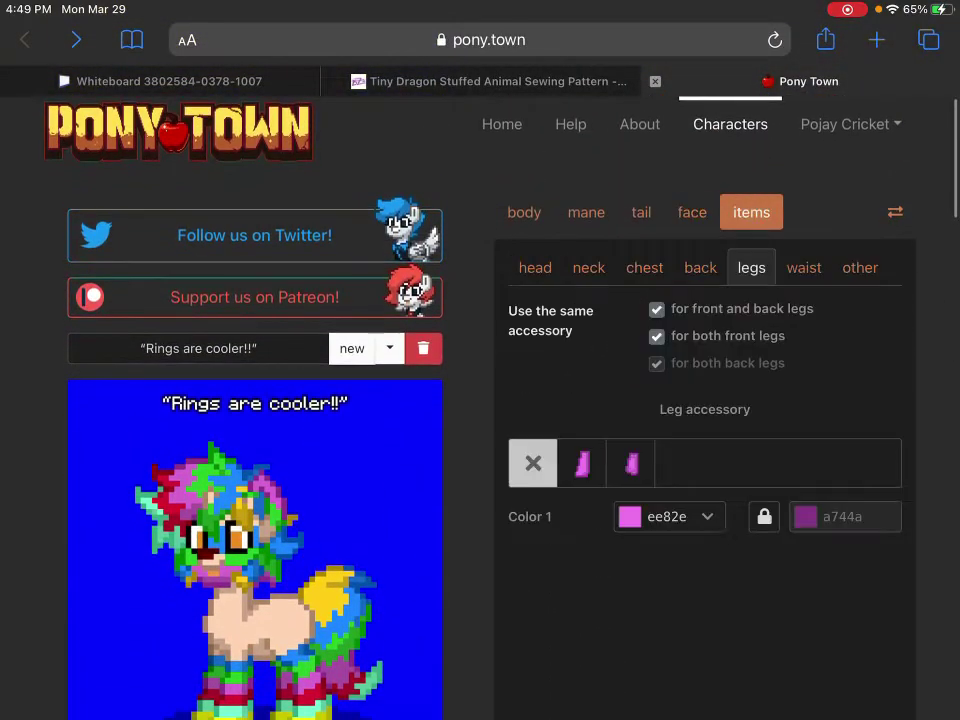
click(535, 267)
scroll(480, 400, down, 5)
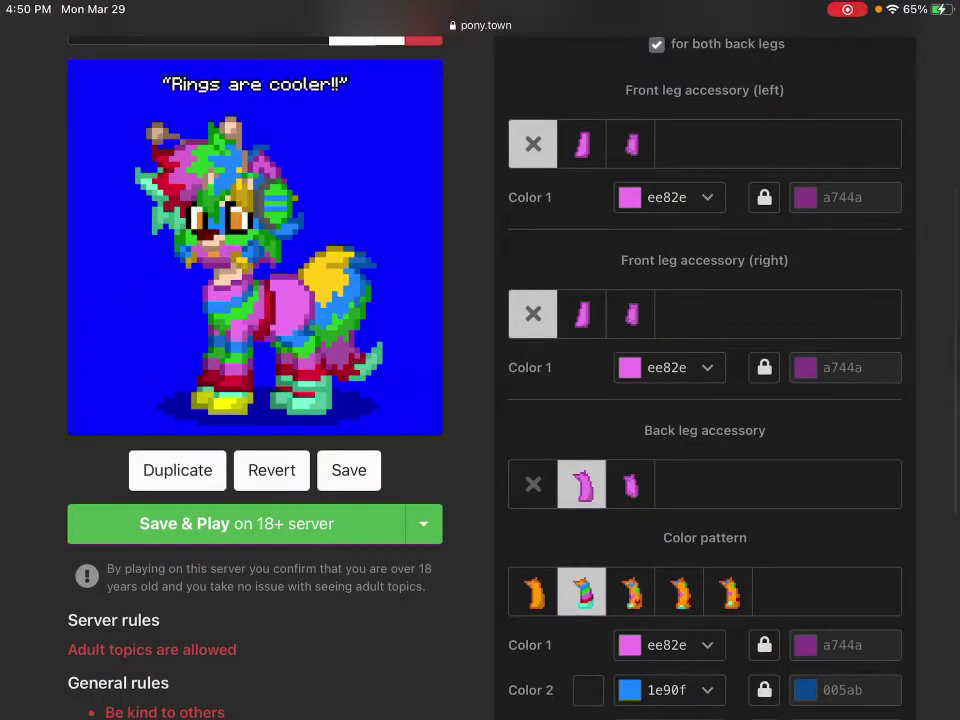
scroll(480, 400, up, 3)
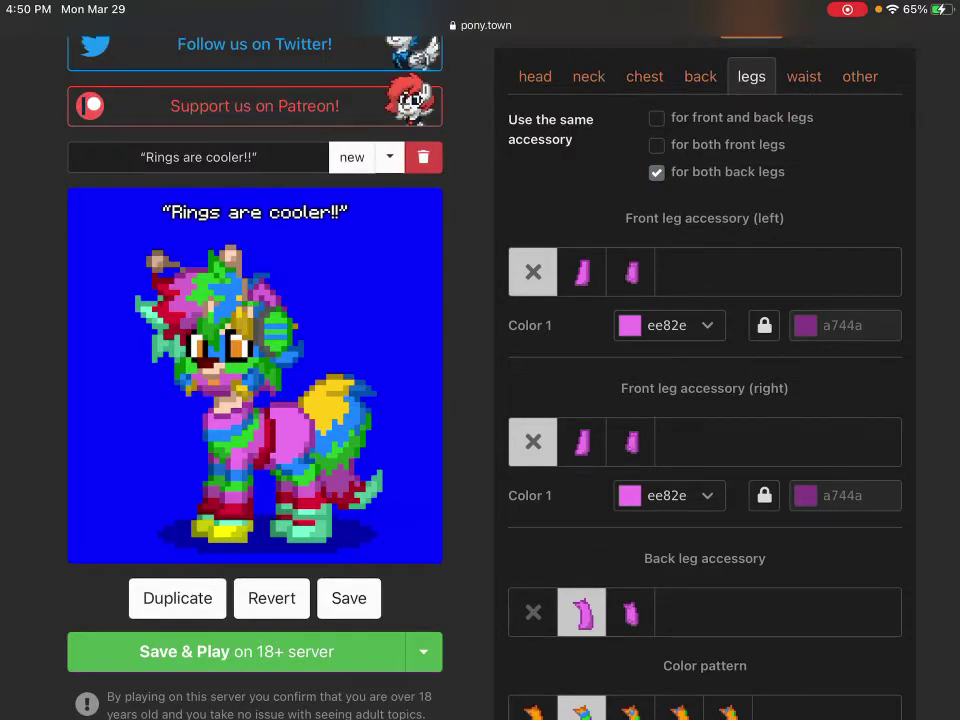
scroll(480, 400, up, 2)
scroll(480, 400, down, 2)
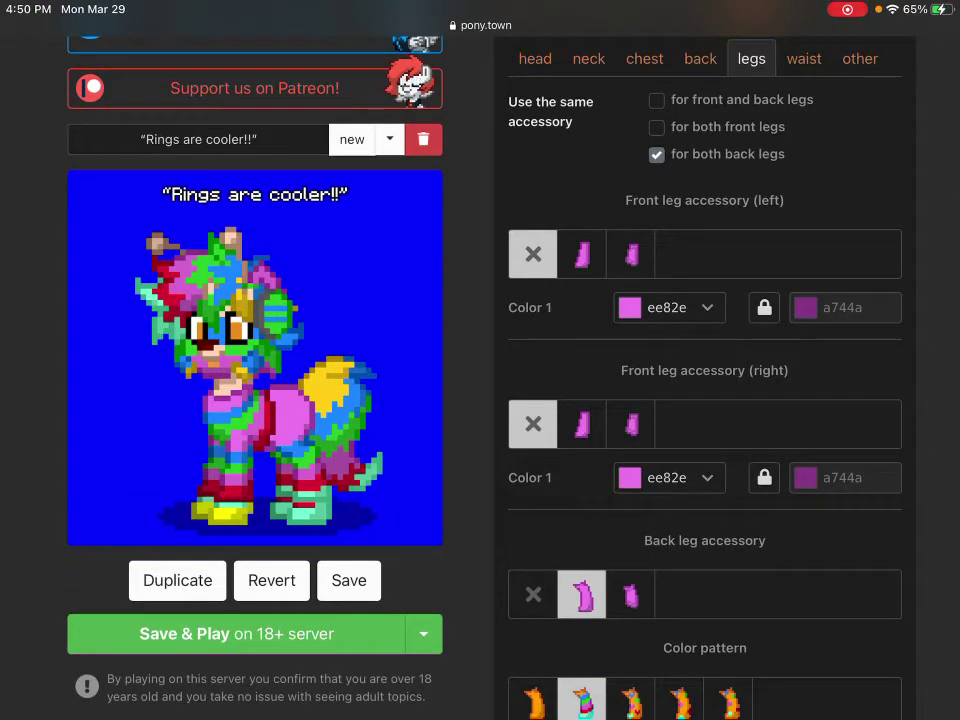
scroll(480, 400, up, 3)
Step: In the mane settings, link mane colours 2 through 6 to colour 1
click(524, 137)
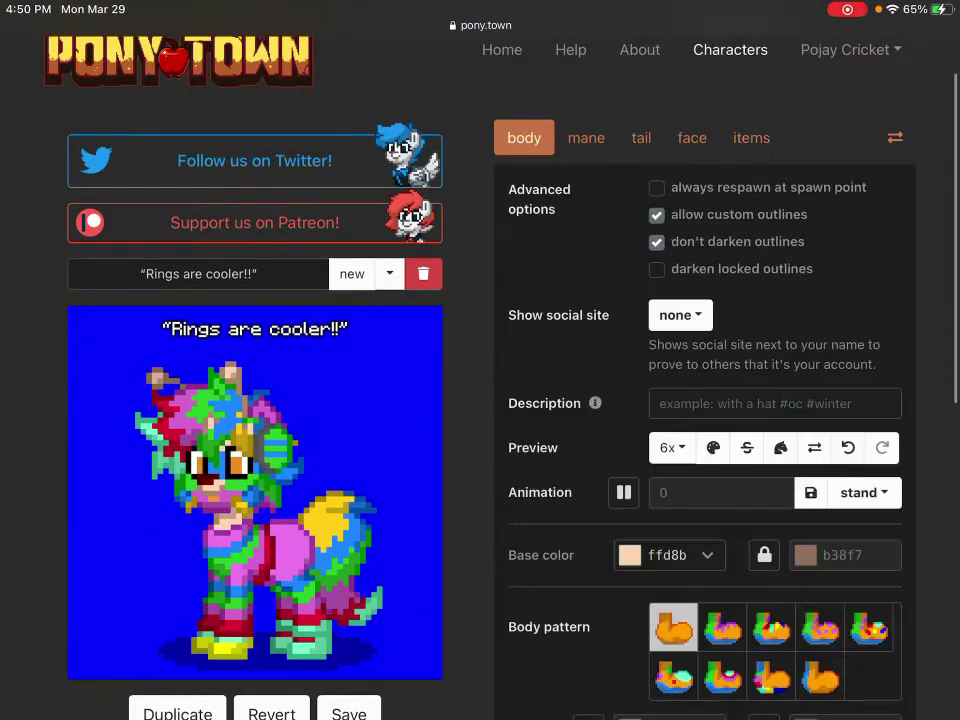
scroll(480, 400, down, 5)
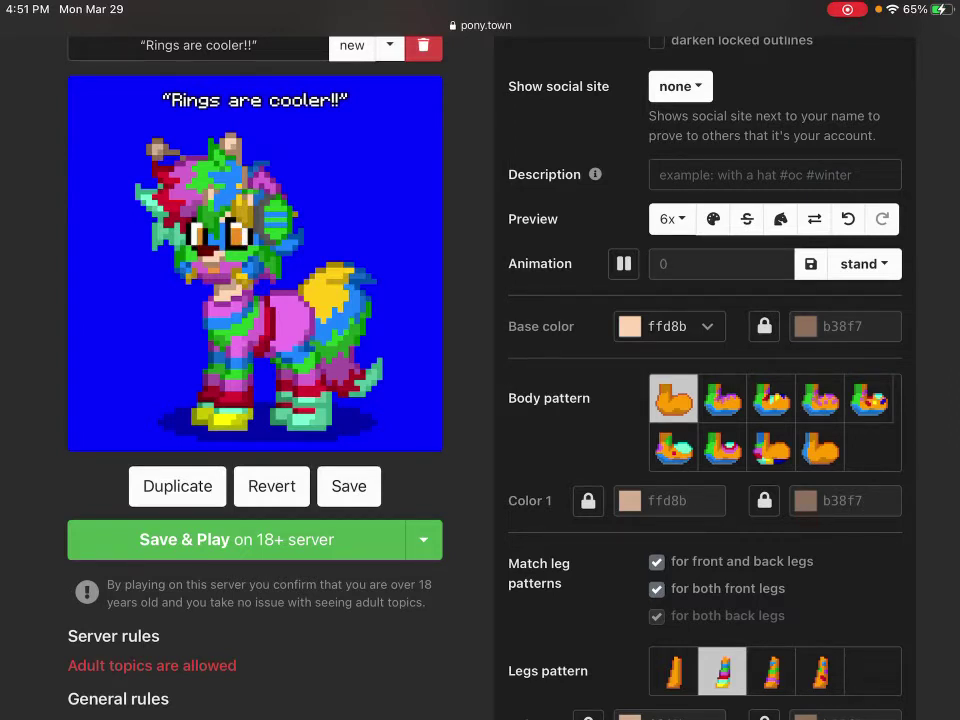
scroll(480, 360, up, 4)
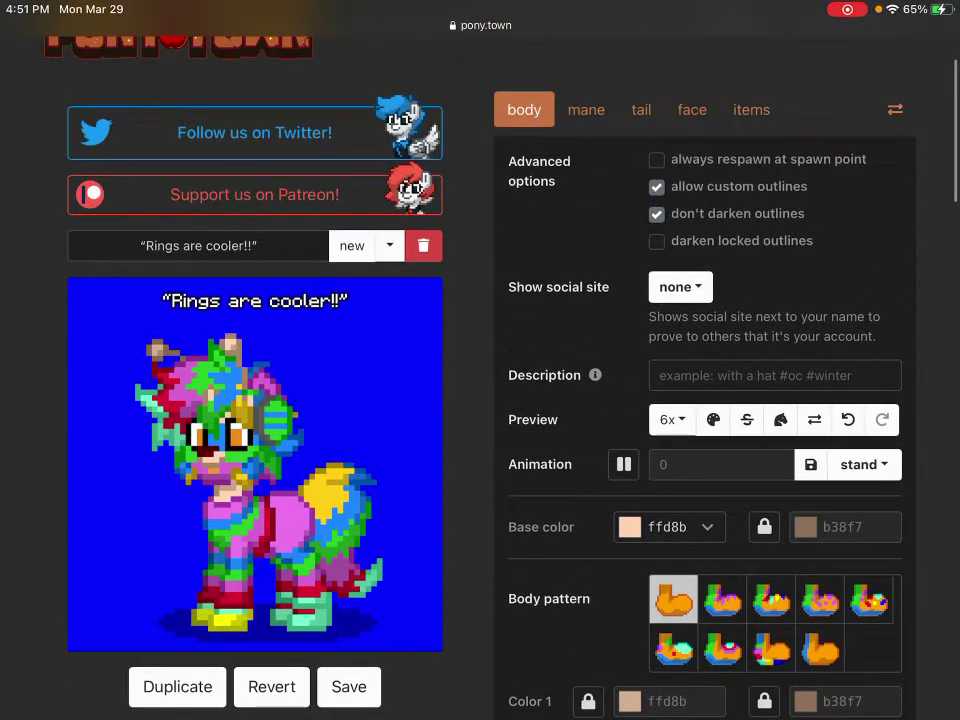
click(586, 110)
scroll(480, 360, down, 5)
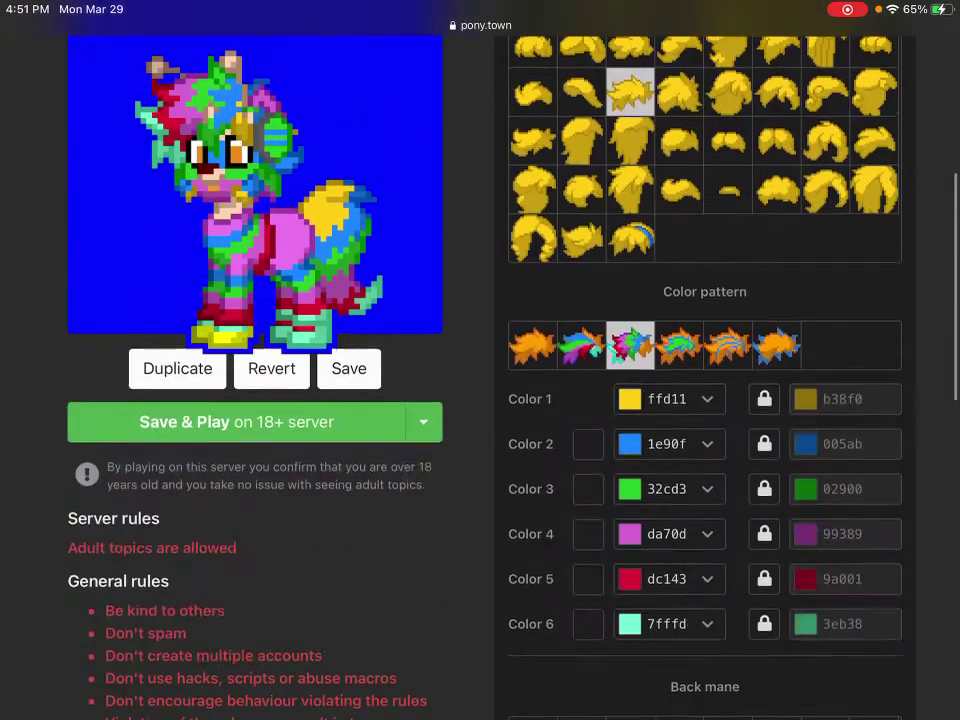
click(588, 443)
click(588, 488)
click(588, 533)
click(588, 578)
click(588, 623)
scroll(480, 360, up, 3)
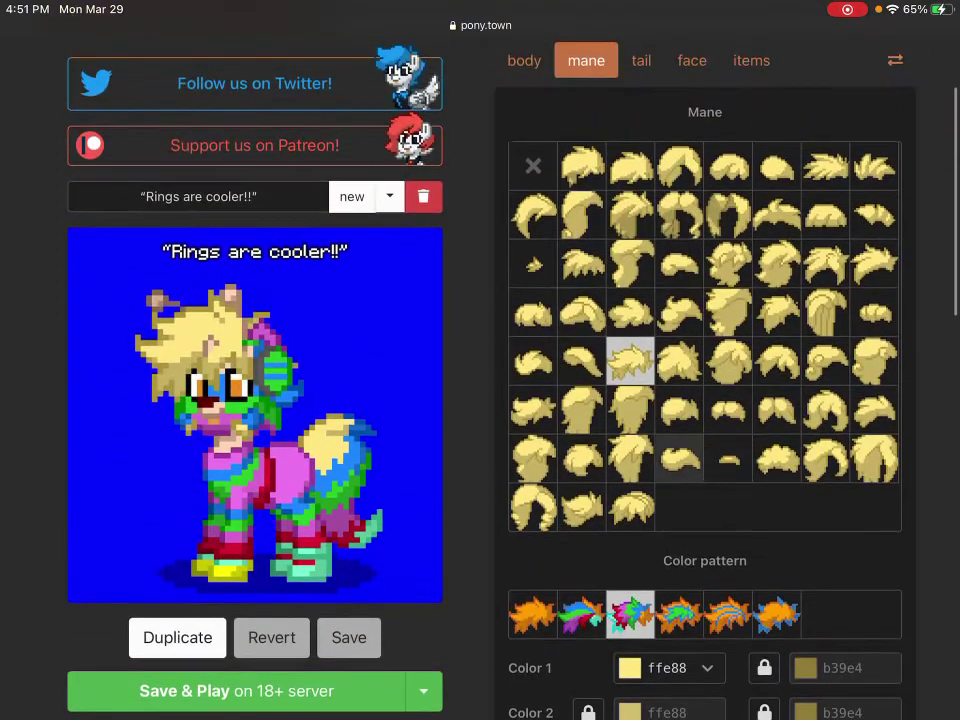
Step: Load the other saved copy of the pony and unlink mane colours 2–4
click(389, 196)
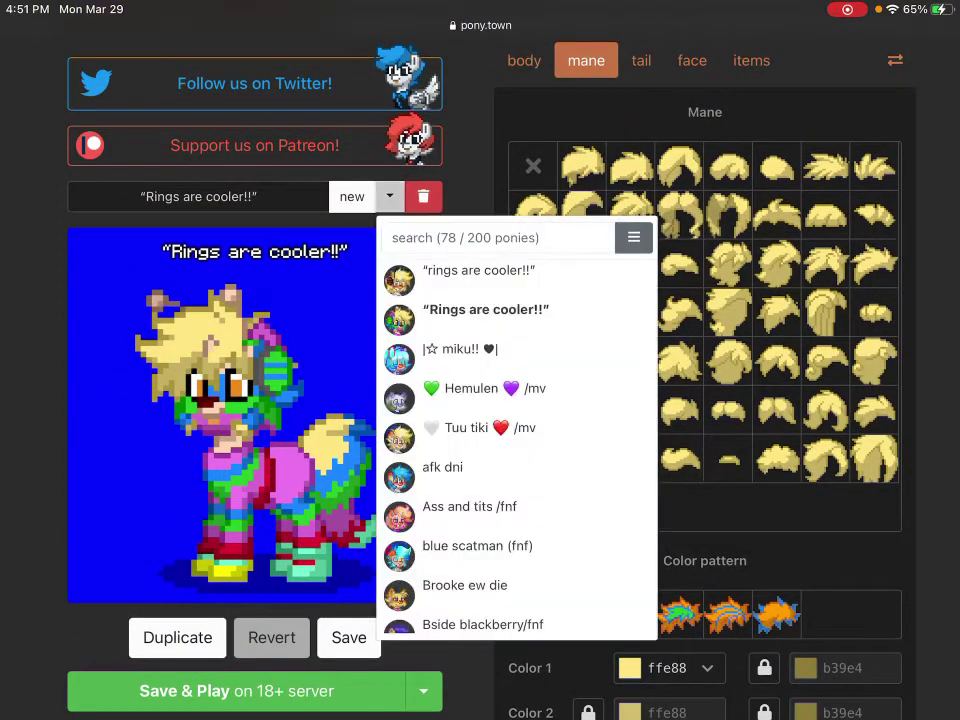
click(479, 270)
click(643, 549)
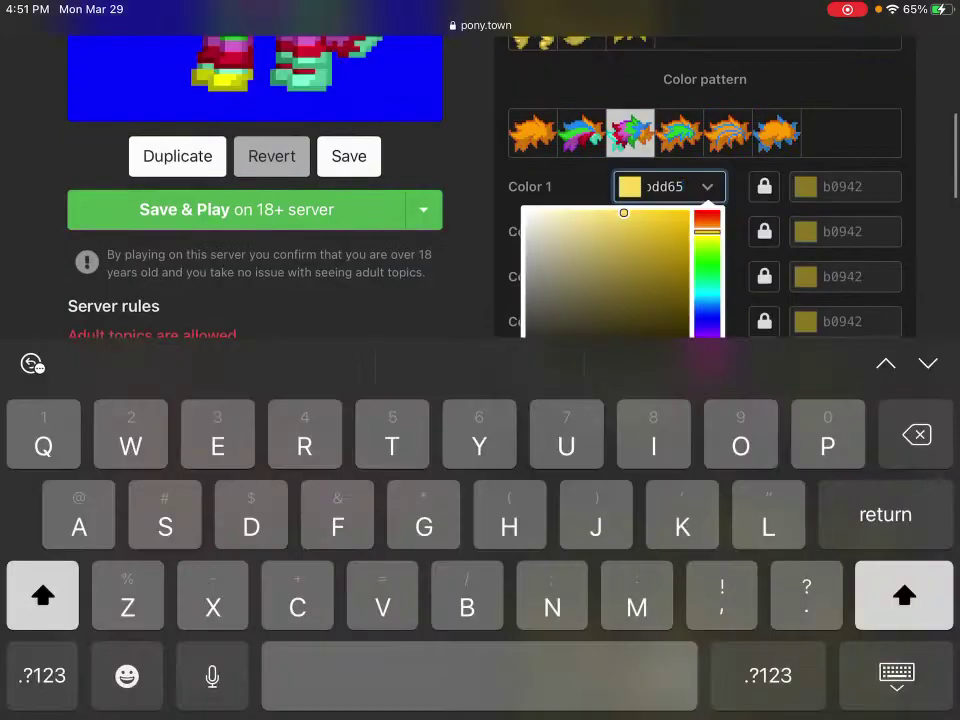
click(588, 231)
click(588, 276)
click(588, 321)
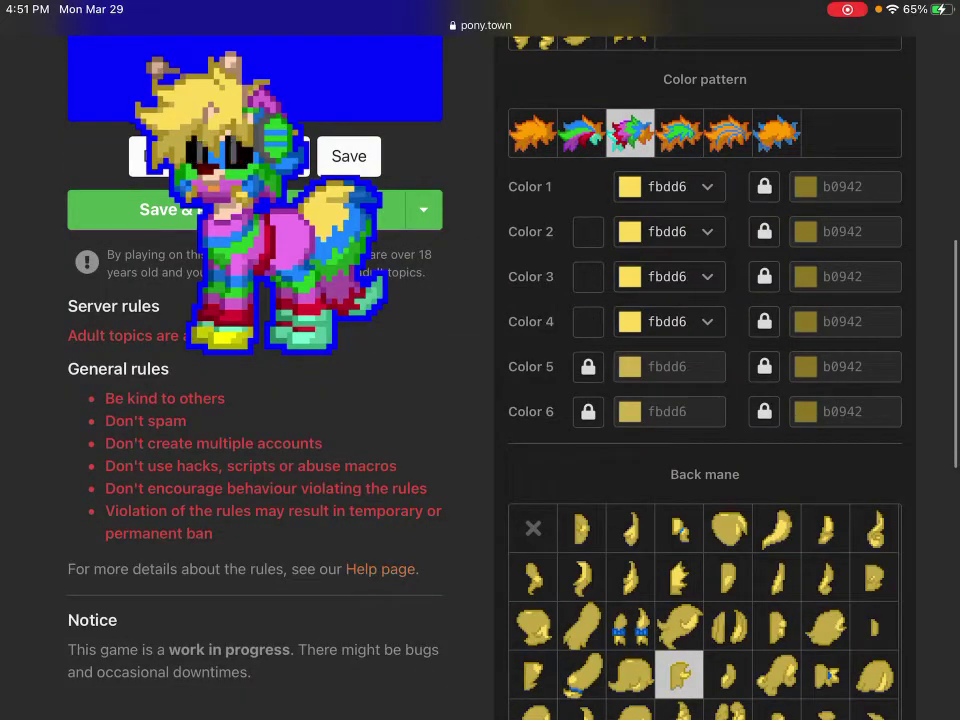
scroll(705, 400, up, 2)
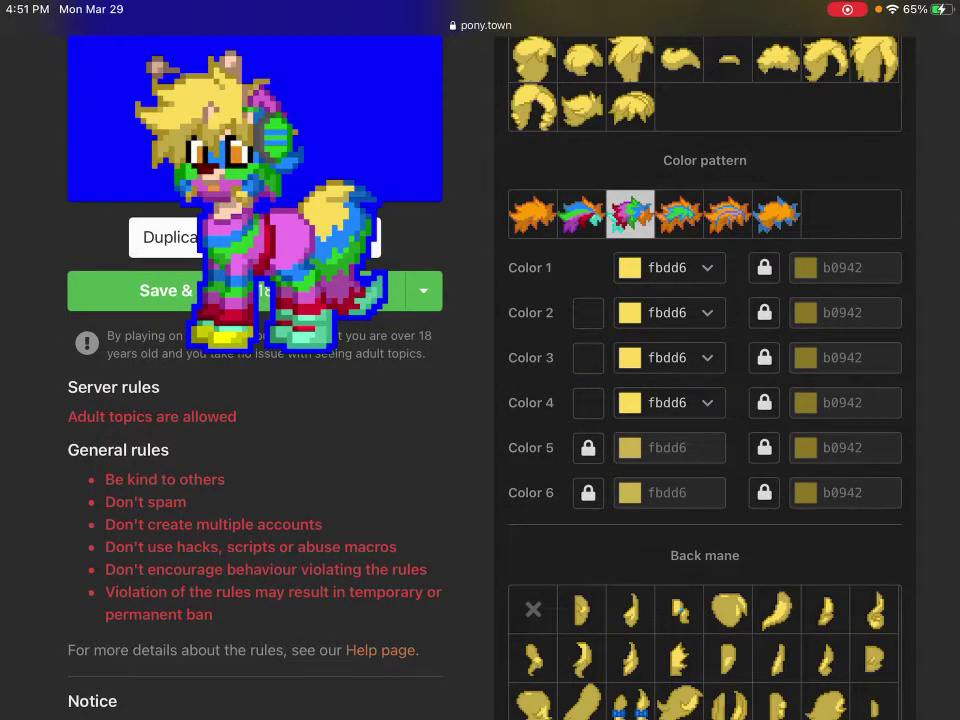
Step: Lighten mane colour 2 to ffea9 and copy its hex value
click(668, 312)
drag(621, 210, 593, 209)
double_click(668, 186)
double_click(668, 186)
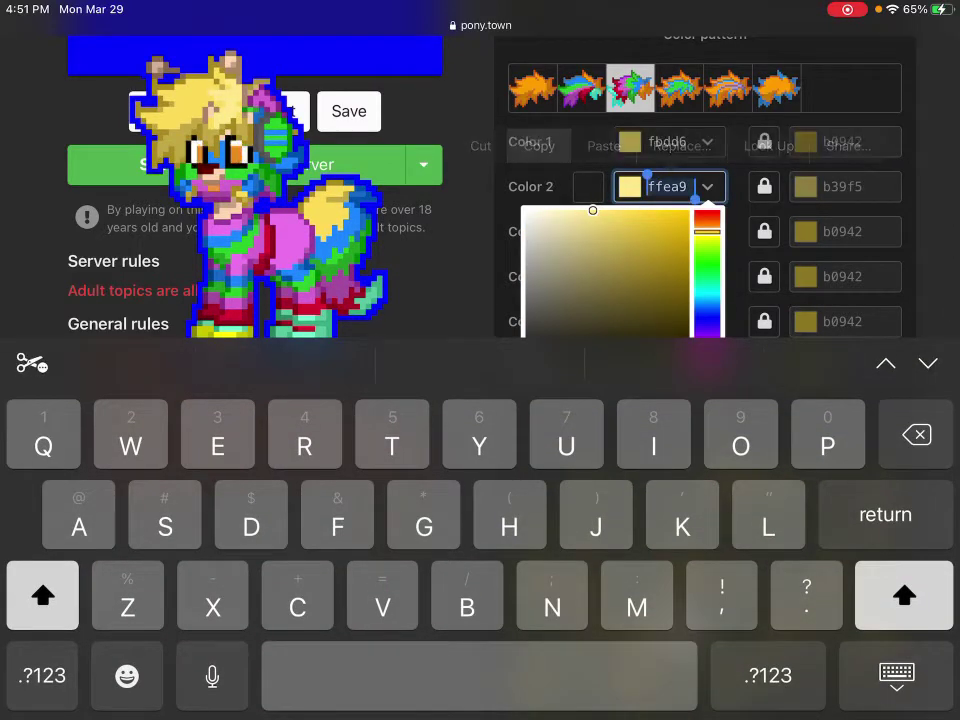
click(896, 675)
Step: Paste ffea9 into mane colour 4 and set colour 3 to near-white fff3c
click(668, 276)
double_click(668, 276)
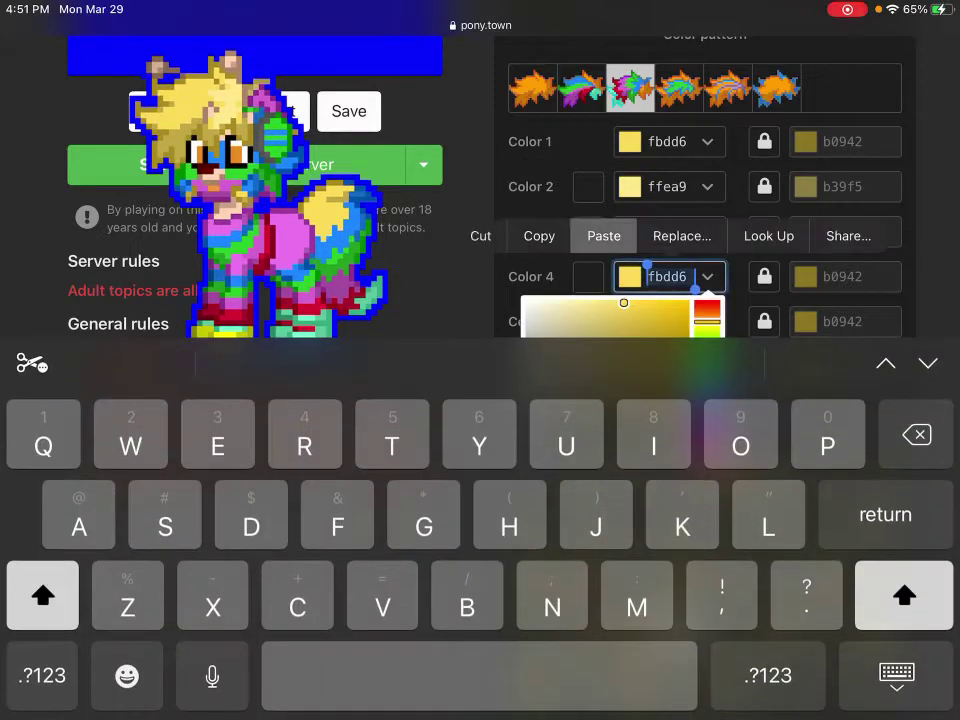
click(604, 236)
click(668, 231)
double_click(668, 231)
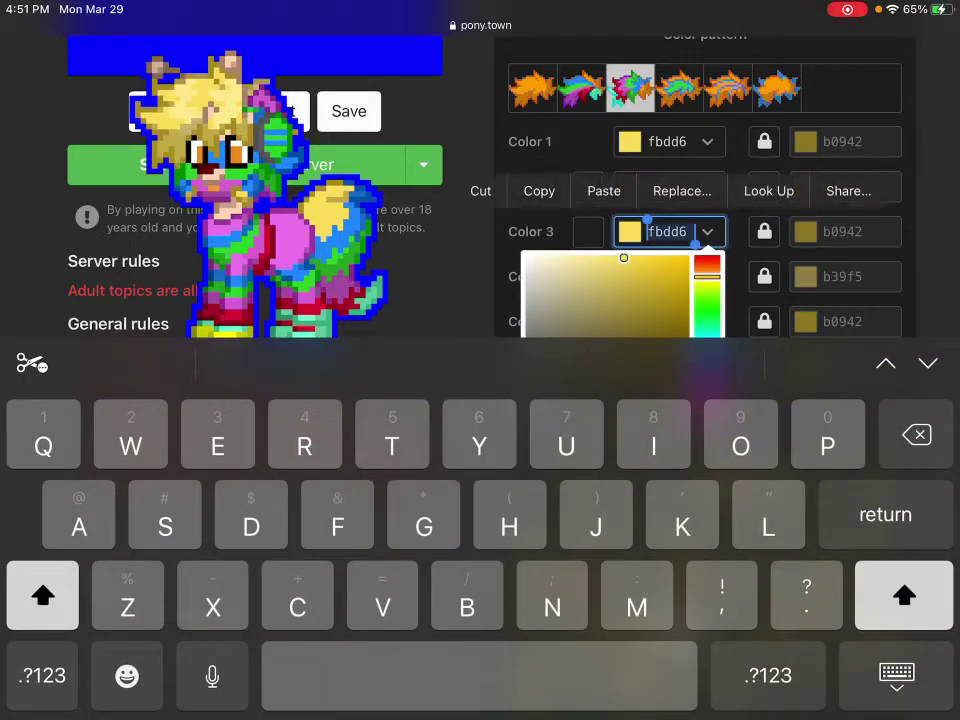
click(604, 190)
key(BackSpace)
key(BackSpace)
key(BackSpace)
text(f3c6)
click(896, 675)
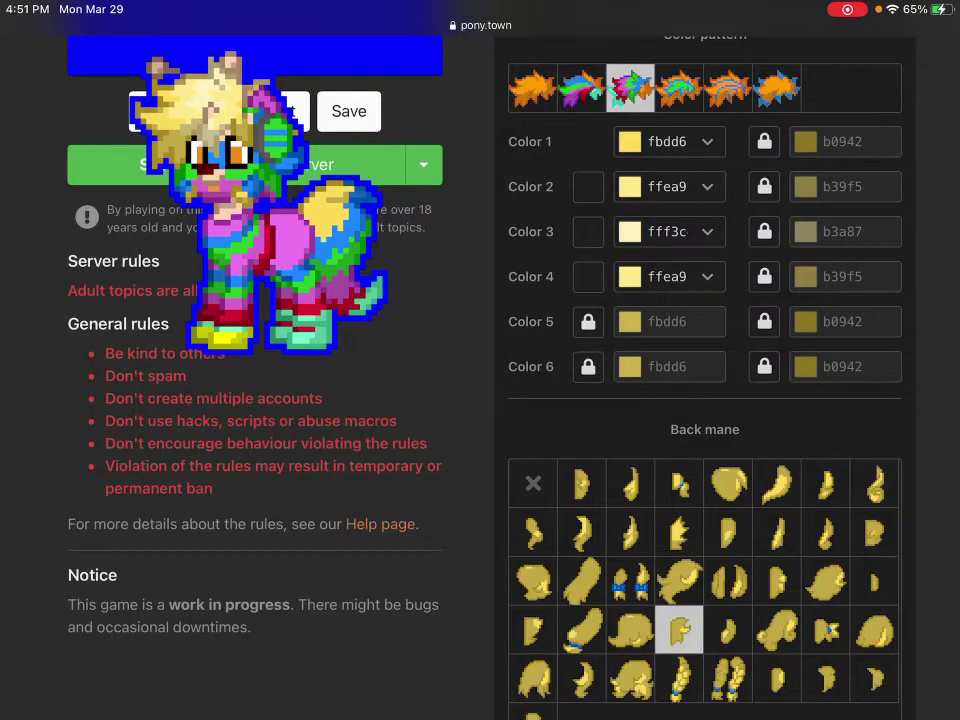
Step: Unlock the outline colours for mane colours 1, 5 and 6
click(764, 141)
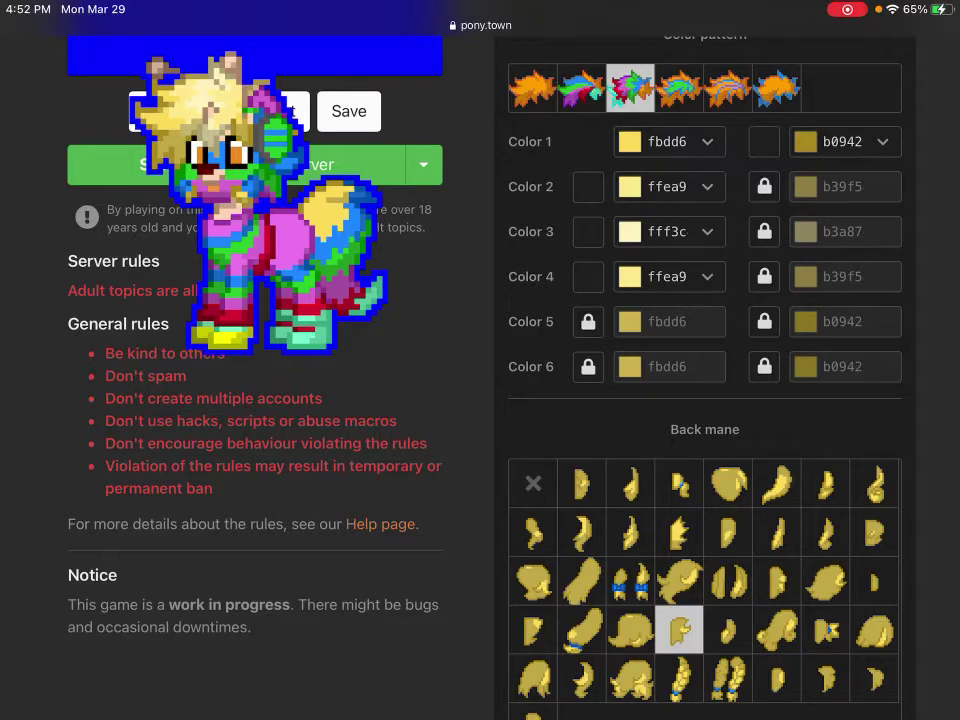
click(764, 321)
click(764, 366)
scroll(705, 400, up, 2)
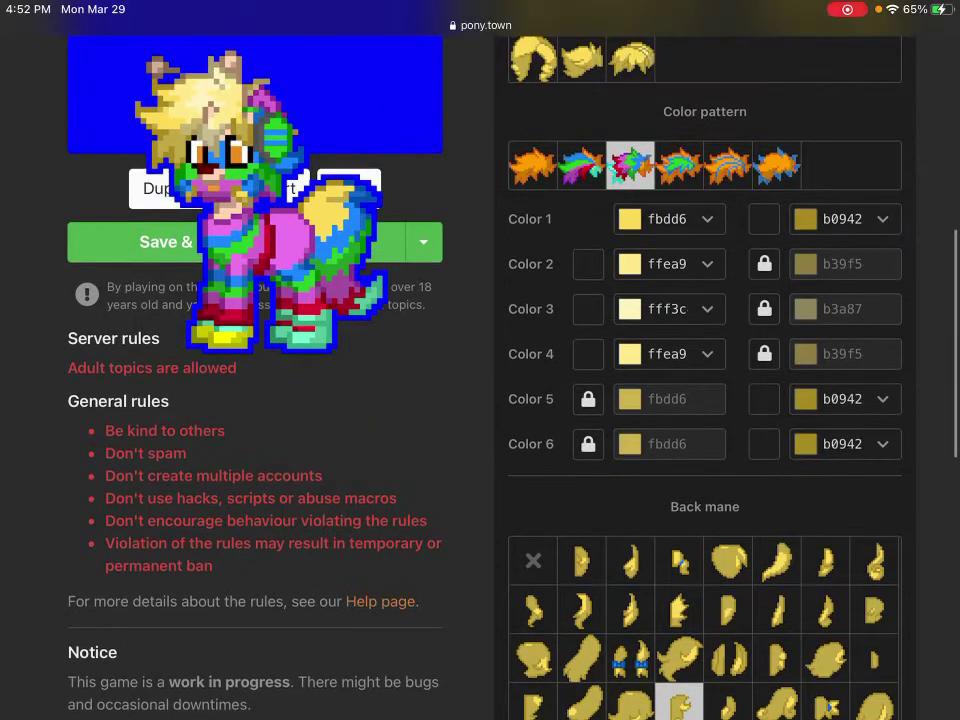
scroll(705, 400, up, 8)
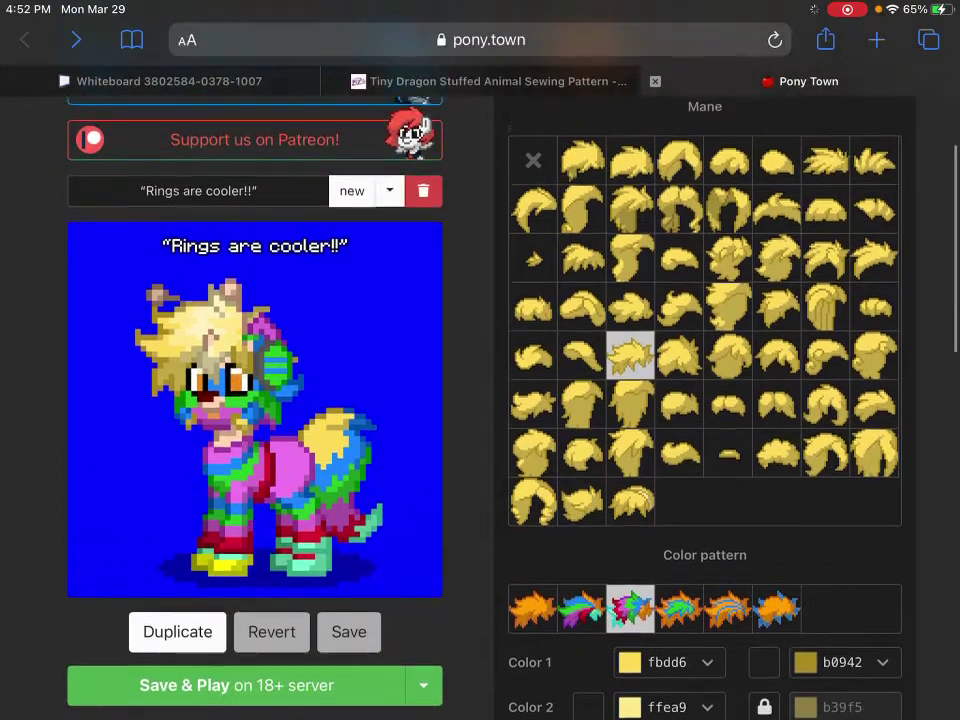
scroll(480, 360, down, 1)
Step: Load the saved pony 'Dee' for reference, then reload the 'Rings are cooler!!' pony
click(389, 150)
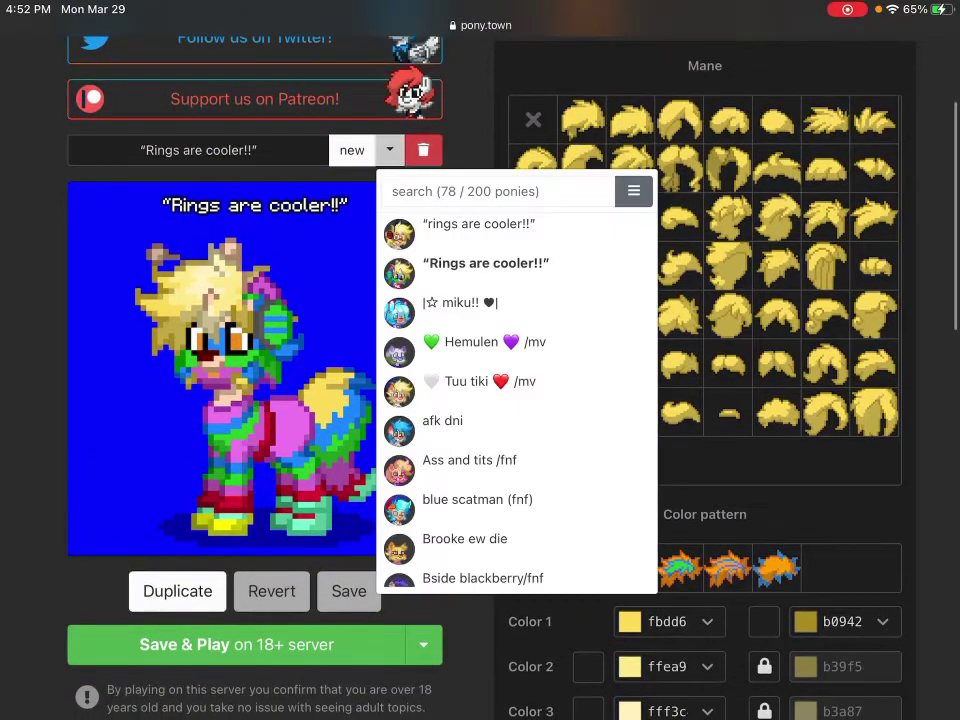
click(500, 191)
text(Dee)
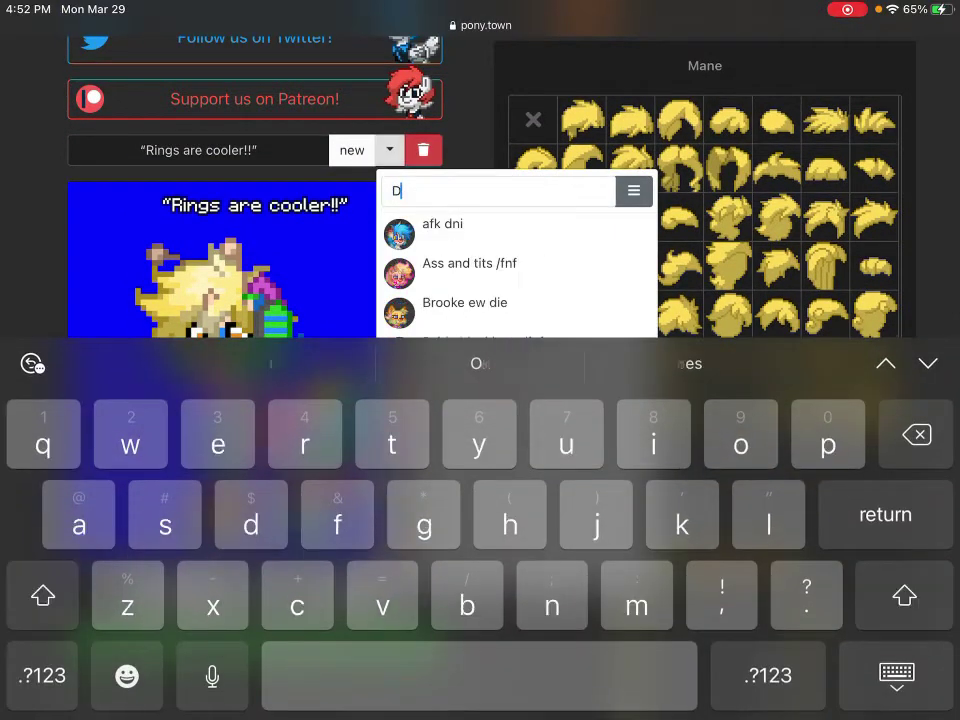
click(450, 226)
scroll(480, 360, down, 4)
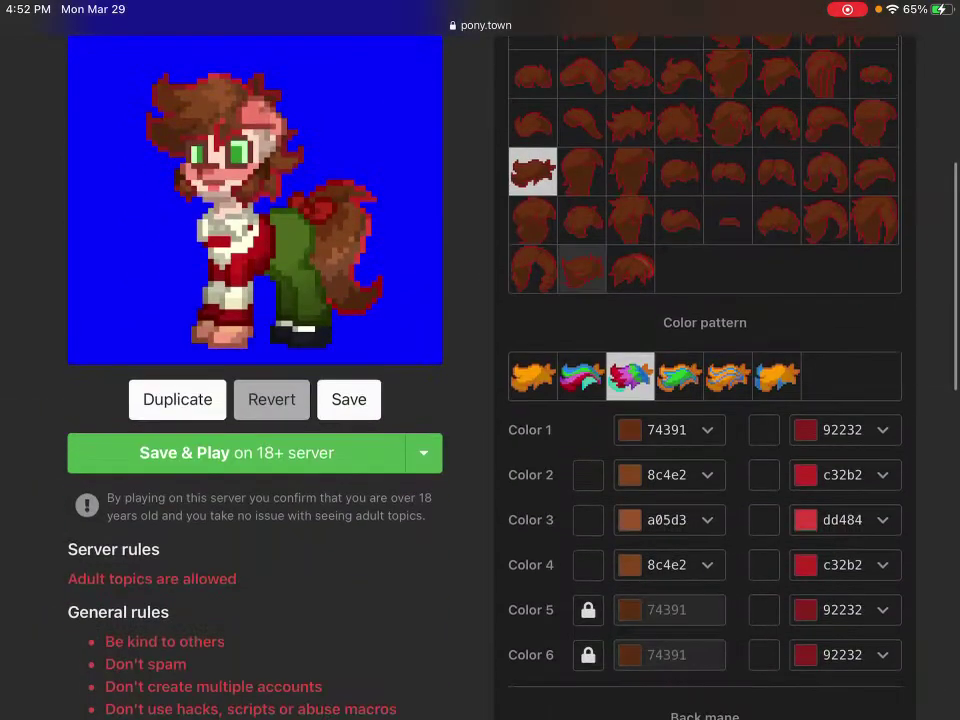
scroll(480, 360, up, 3)
click(389, 144)
click(503, 221)
Step: Enter a red-orange hex value for mane colour 1's outline
scroll(480, 360, down, 5)
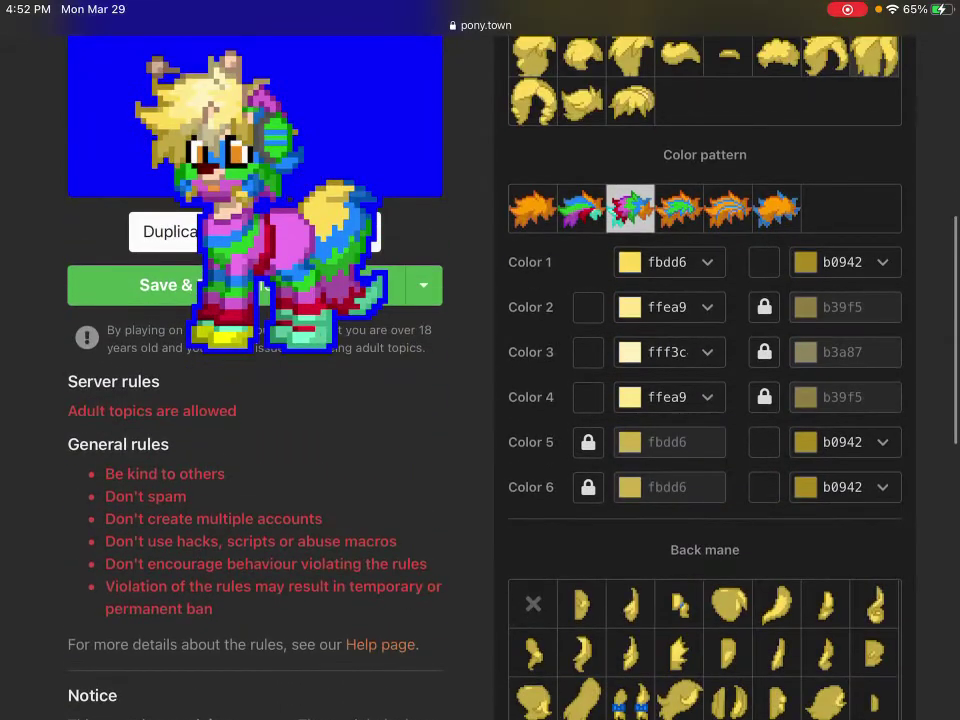
click(840, 262)
text(a07f27)
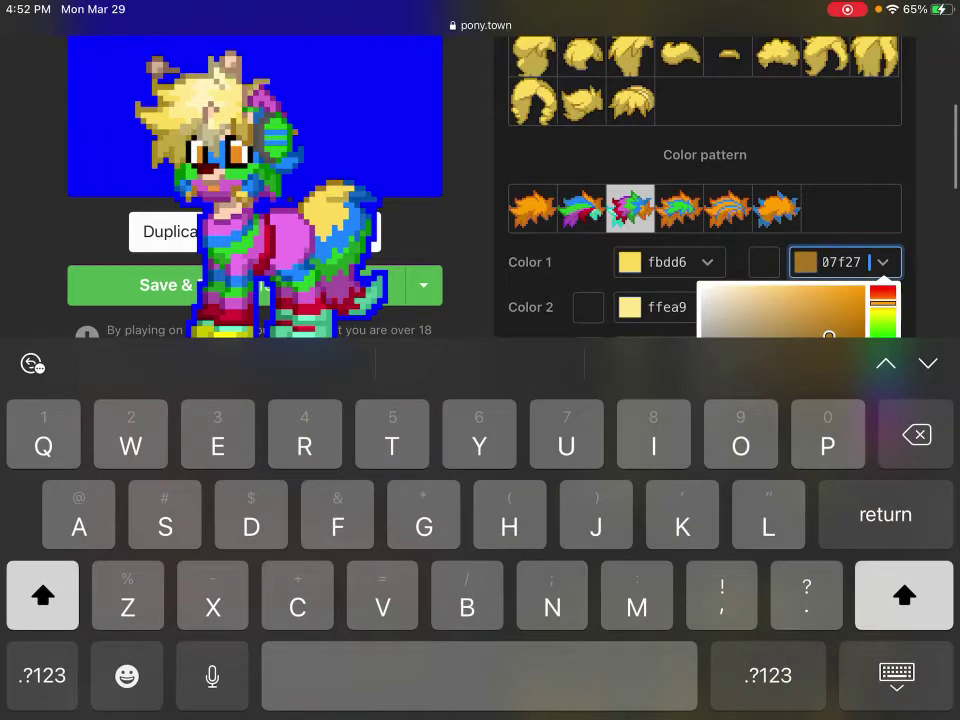
text(fa400)
key(BackSpace)
key(BackSpace)
key(BackSpace)
text(5500)
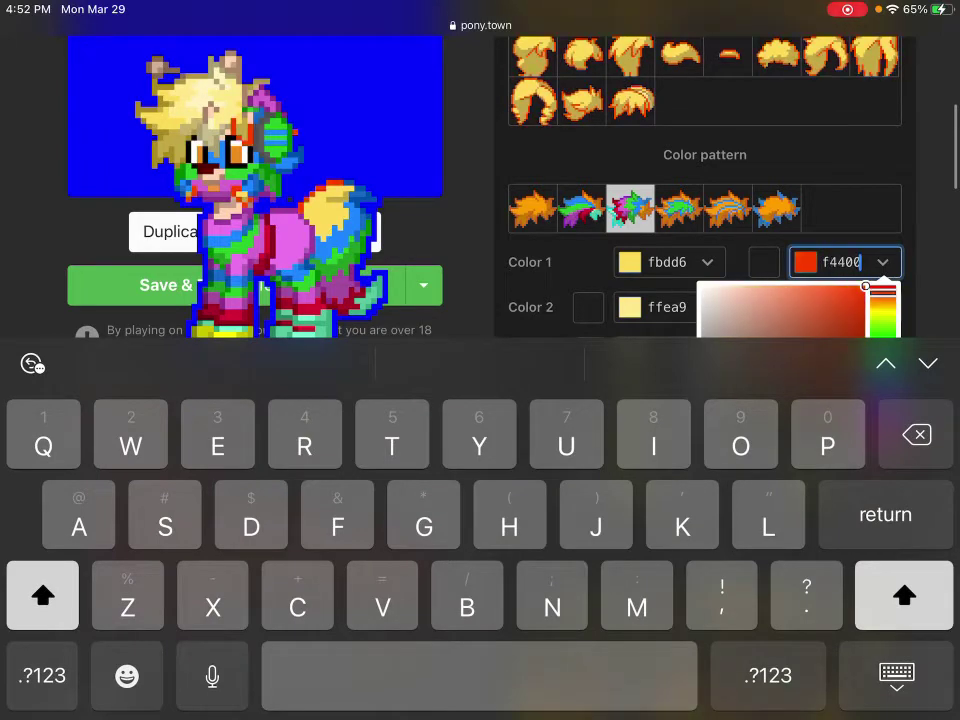
key(Return)
click(825, 261)
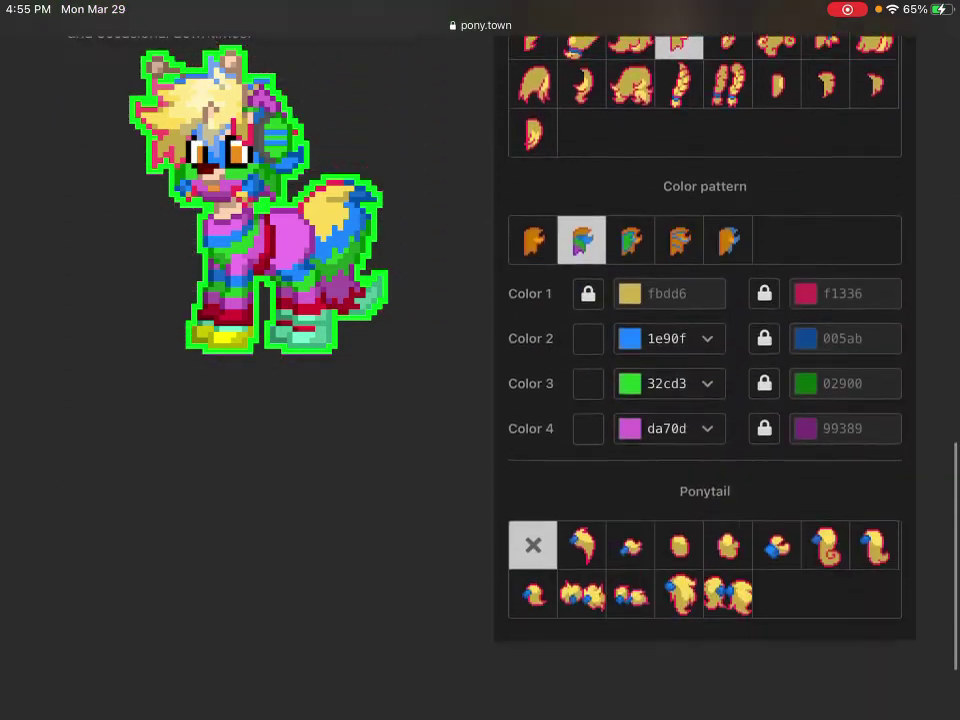
Step: Set back mane Color 2 to the pale yellow ffe88
click(588, 322)
click(588, 412)
click(588, 412)
click(588, 322)
click(668, 322)
click(604, 146)
click(897, 676)
Step: Paste the pale yellow shade into back mane Colors 4 and 3
click(664, 279)
click(668, 280)
click(604, 239)
click(668, 234)
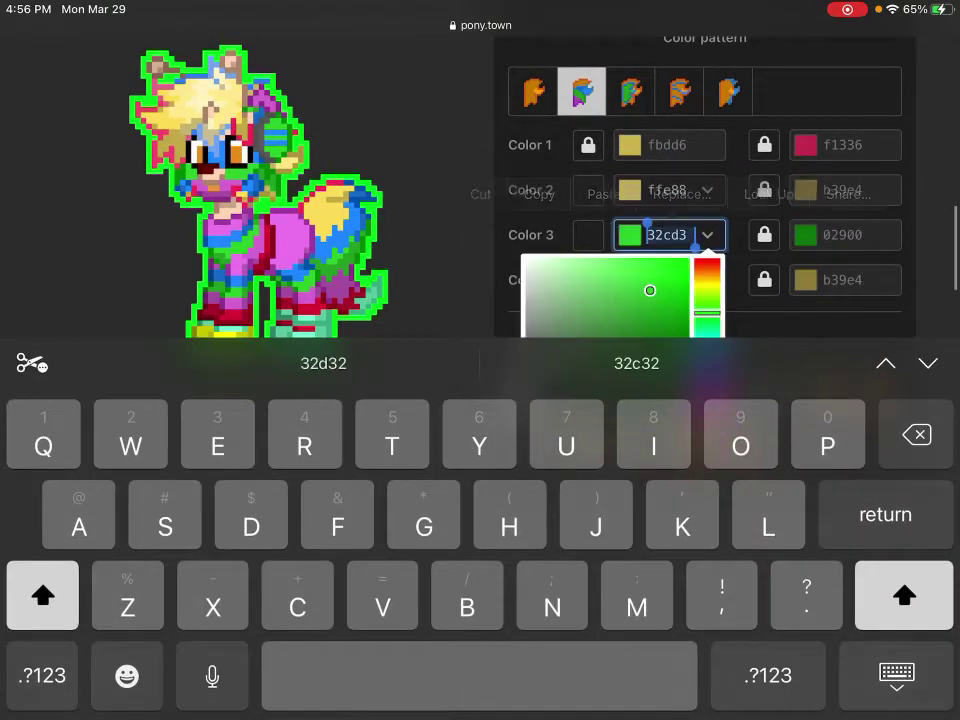
click(602, 193)
click(897, 676)
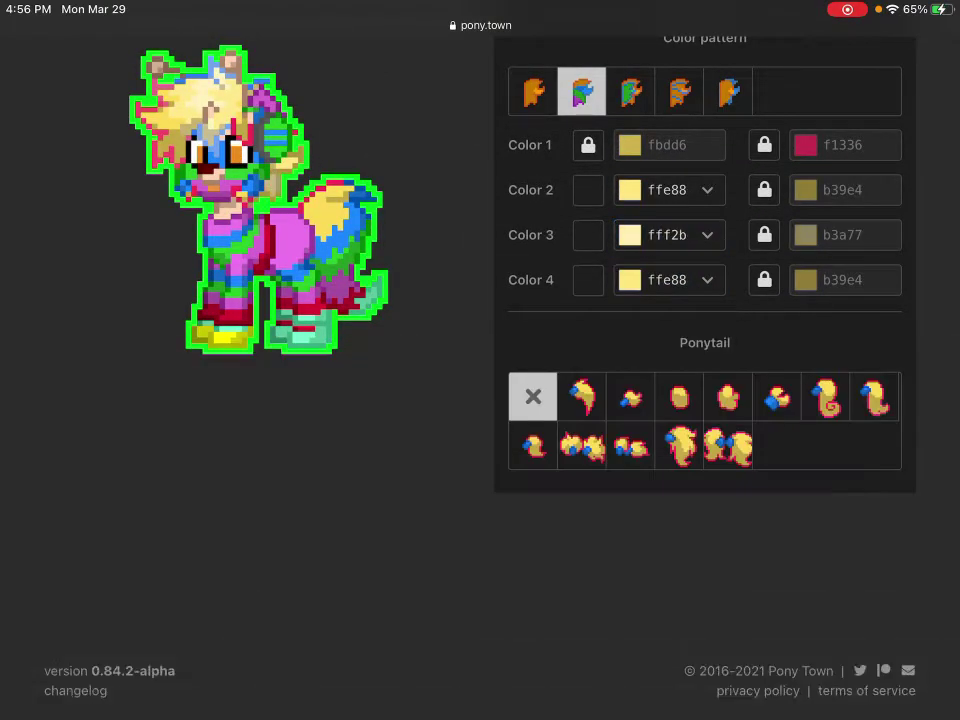
Step: Copy Color 1's red f1336 outline and paste it into Color 2's shade
click(764, 215)
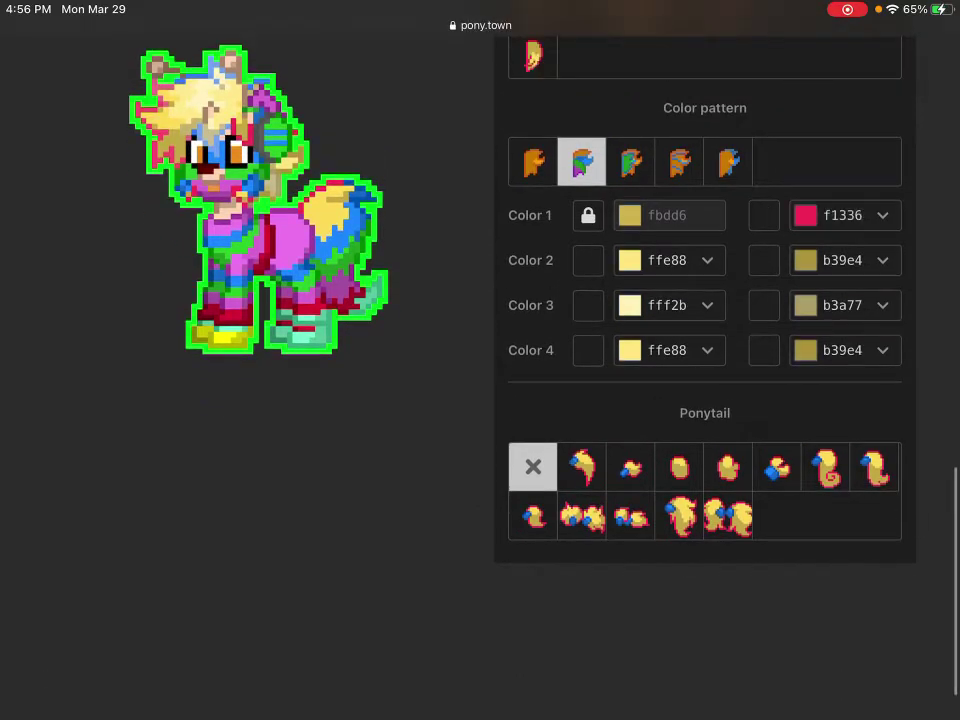
double_click(843, 215)
click(843, 260)
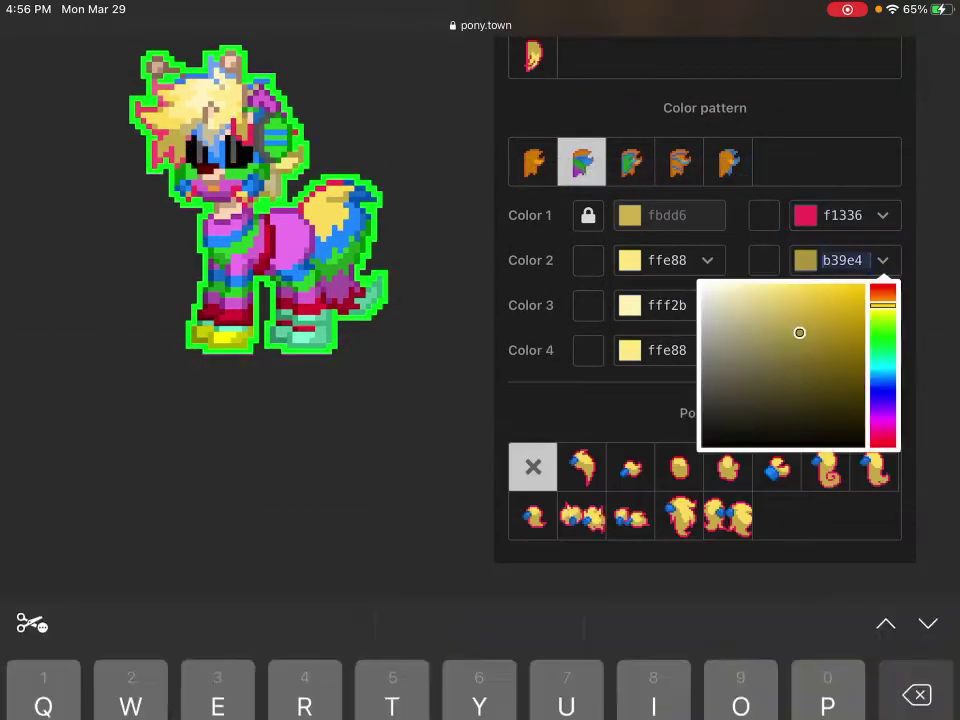
double_click(843, 260)
click(666, 219)
click(897, 676)
Step: Paste the red f1336 outline into the Color 4 and Color 3 shades
click(843, 214)
double_click(843, 186)
click(666, 145)
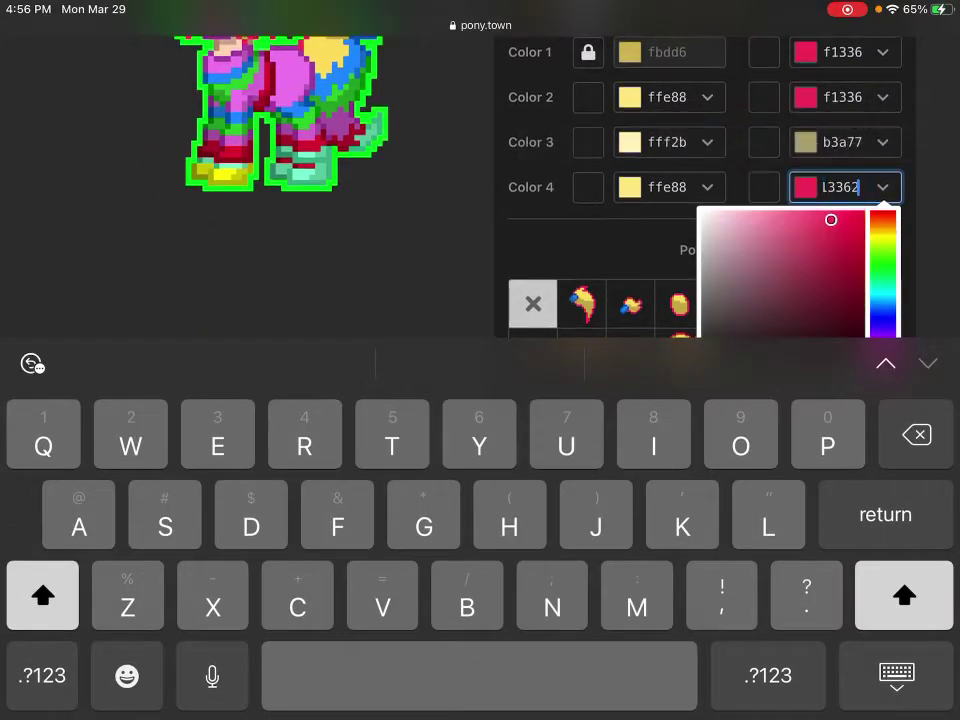
click(843, 142)
double_click(843, 142)
click(669, 99)
click(897, 676)
Step: Fine-tune Color 3's red shade and darken Color 2's shade to d9345
click(843, 235)
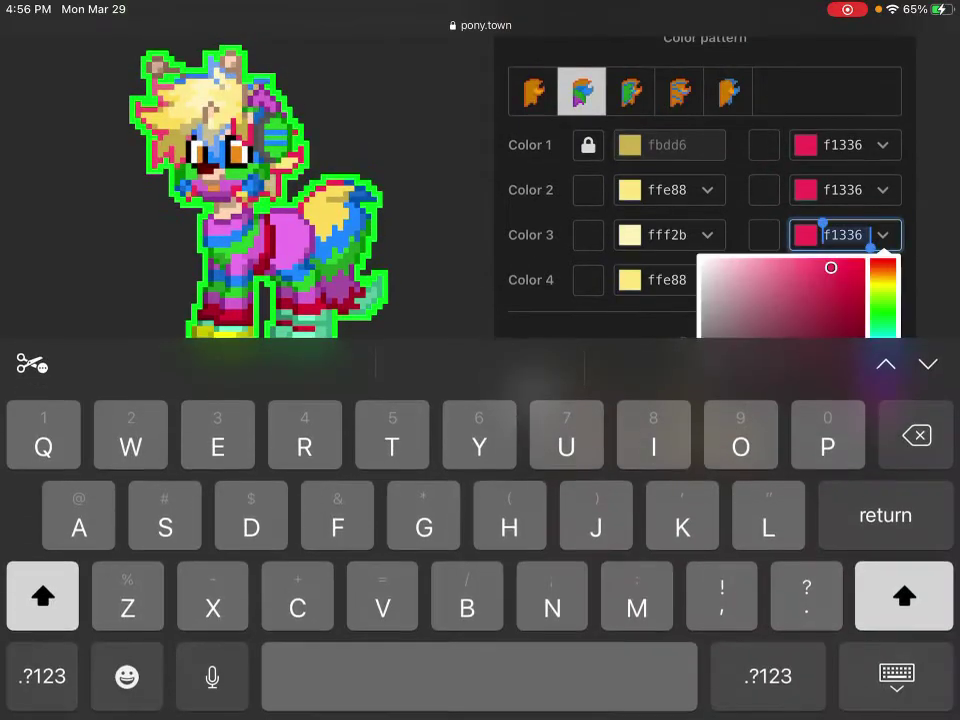
drag(806, 266, 794, 258)
click(843, 190)
drag(831, 221, 826, 237)
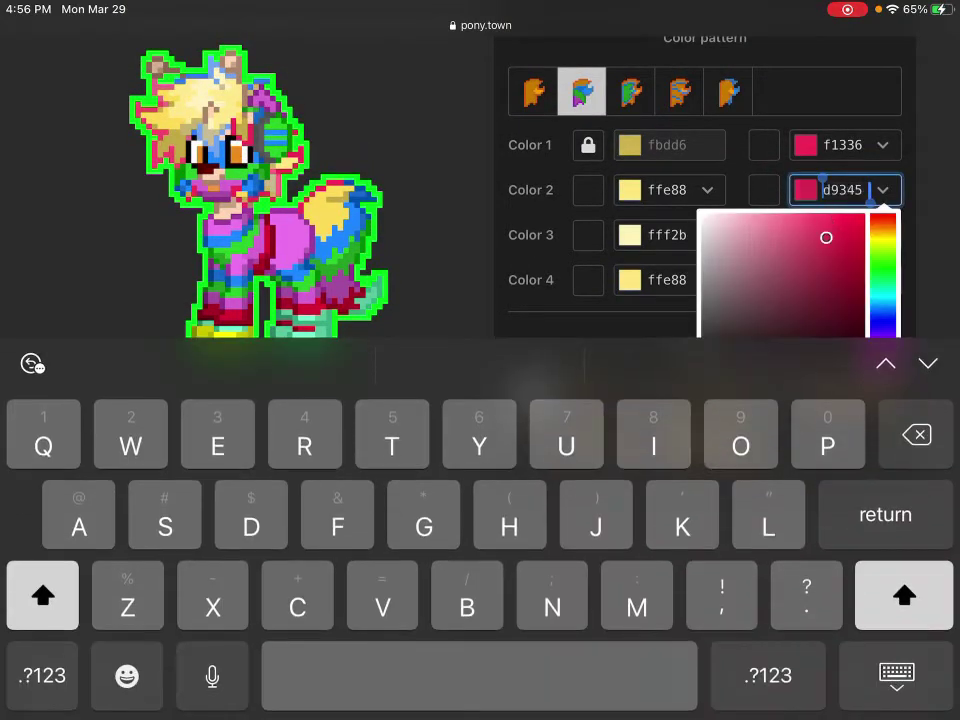
click(897, 676)
scroll(700, 400, up, 5)
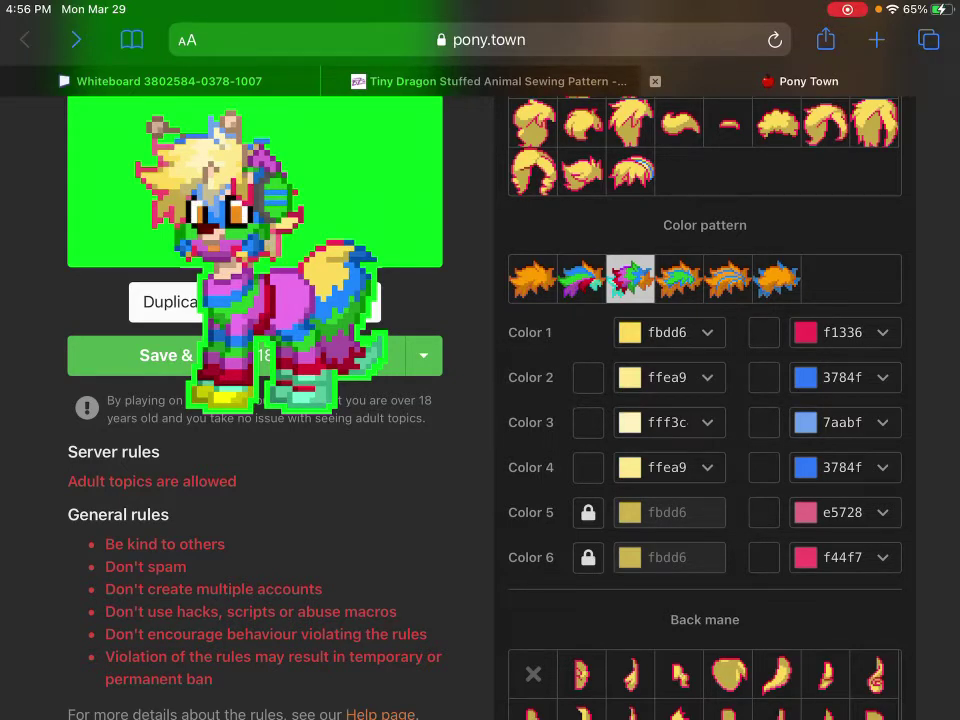
Step: Switch to the tail and pick the plain blond tail style
scroll(705, 400, up, 5)
scroll(777, 300, up, 2)
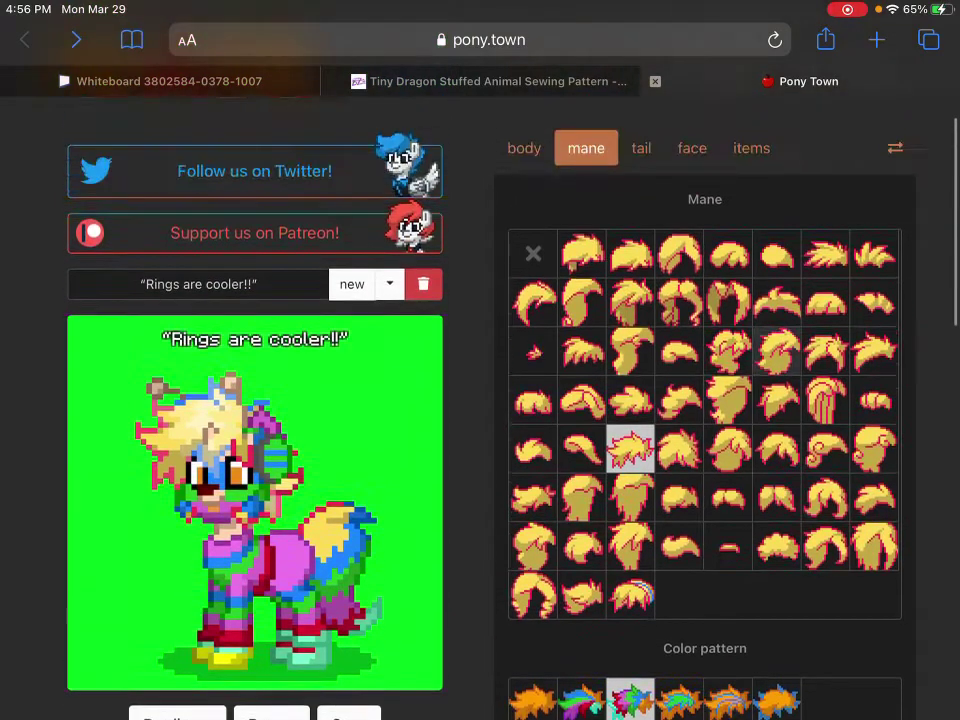
click(641, 148)
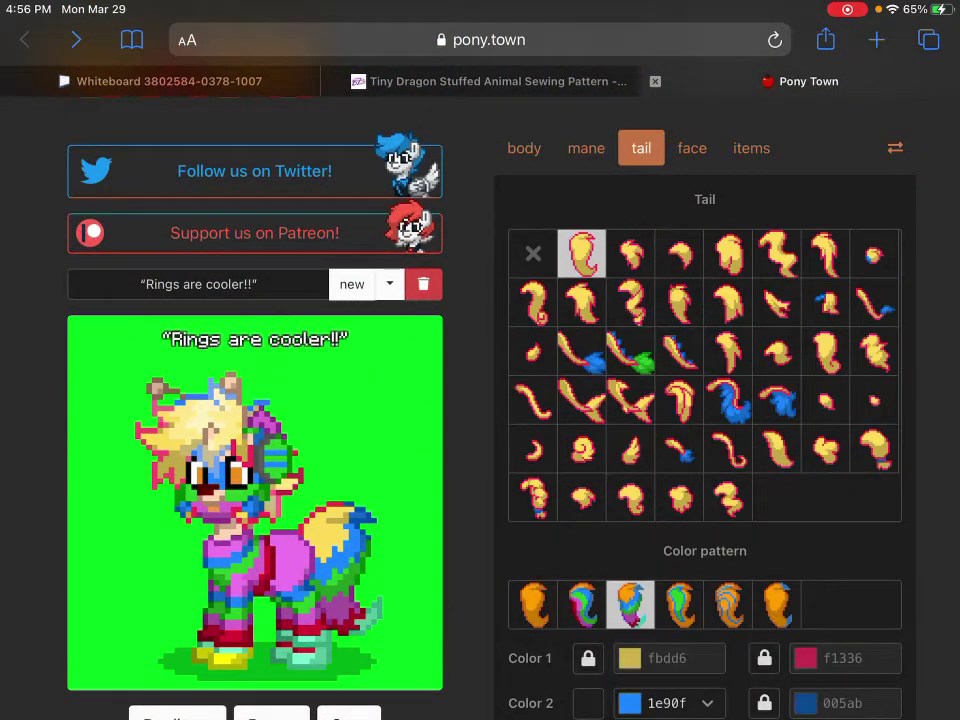
scroll(875, 450, down, 5)
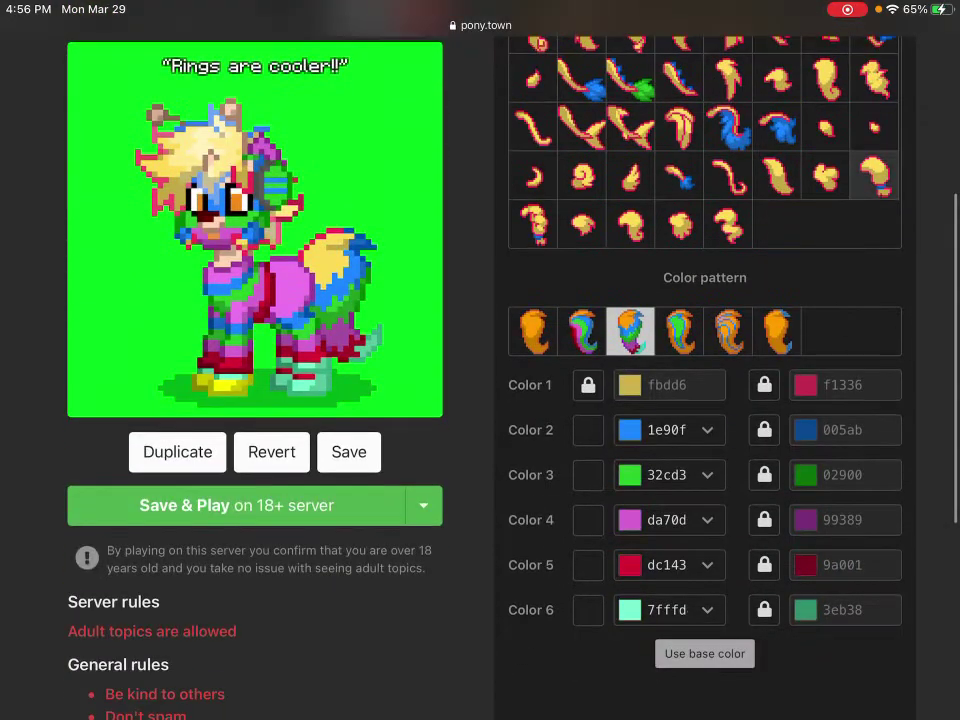
click(655, 131)
Step: Unlock tail Colors 2–4 and set them to pale yellows ffe99, fff2b and ffe99
click(588, 520)
click(588, 430)
click(668, 430)
click(603, 146)
click(588, 231)
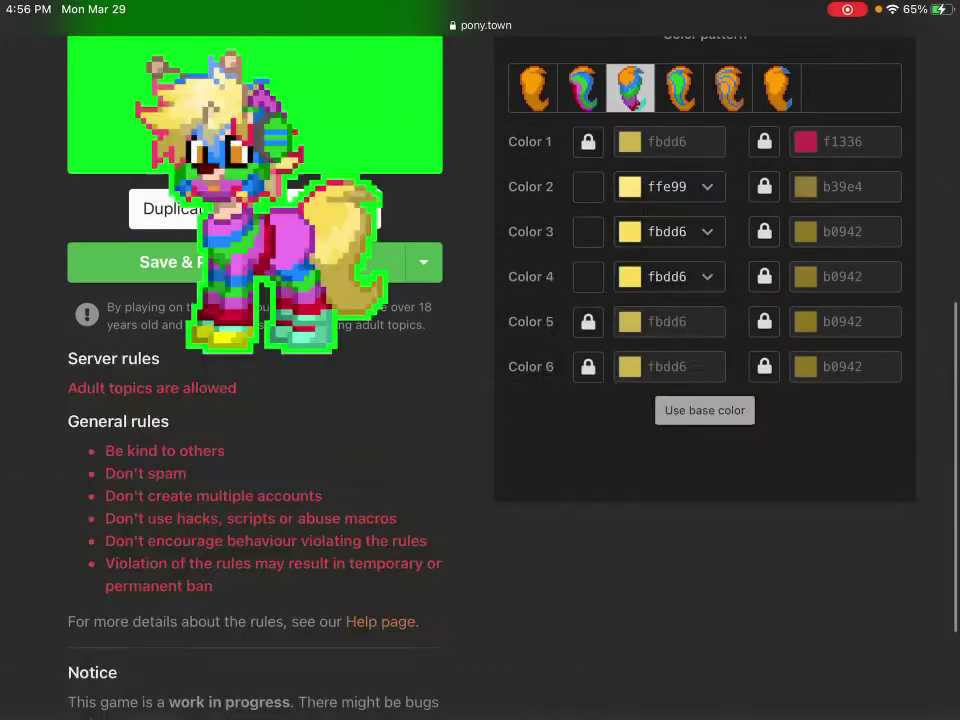
click(668, 276)
click(668, 231)
click(897, 675)
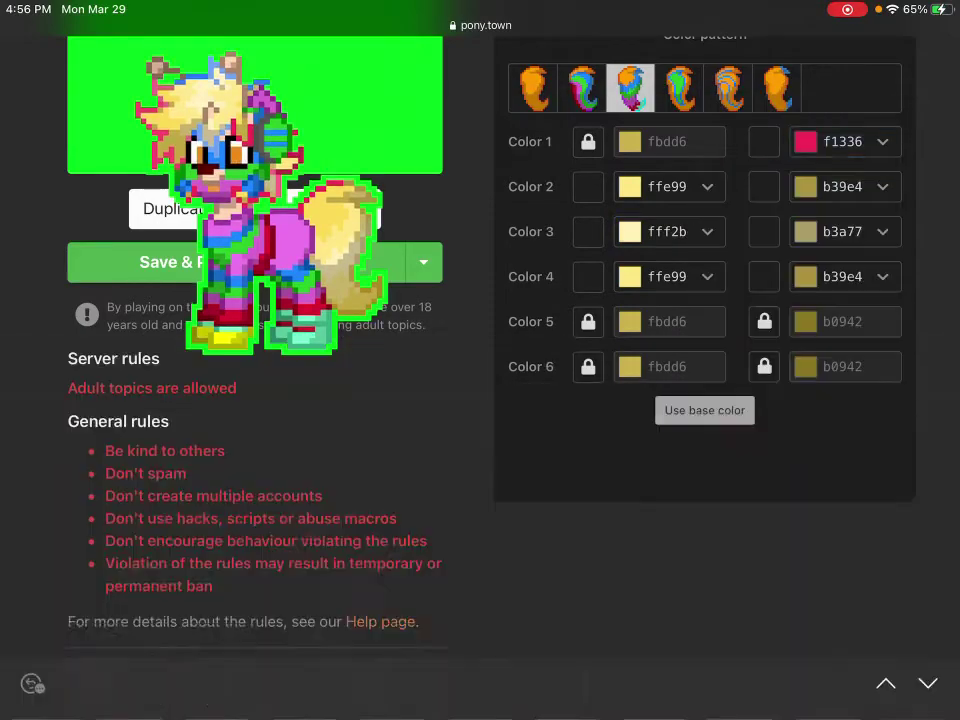
Step: Unlock the tail's outline shades, keeping them red f1336
click(763, 321)
click(840, 321)
click(763, 231)
click(840, 231)
click(897, 675)
scroll(480, 400, up, 5)
Step: Copy the blue 3784f from the mane's Color 2 shade
click(586, 157)
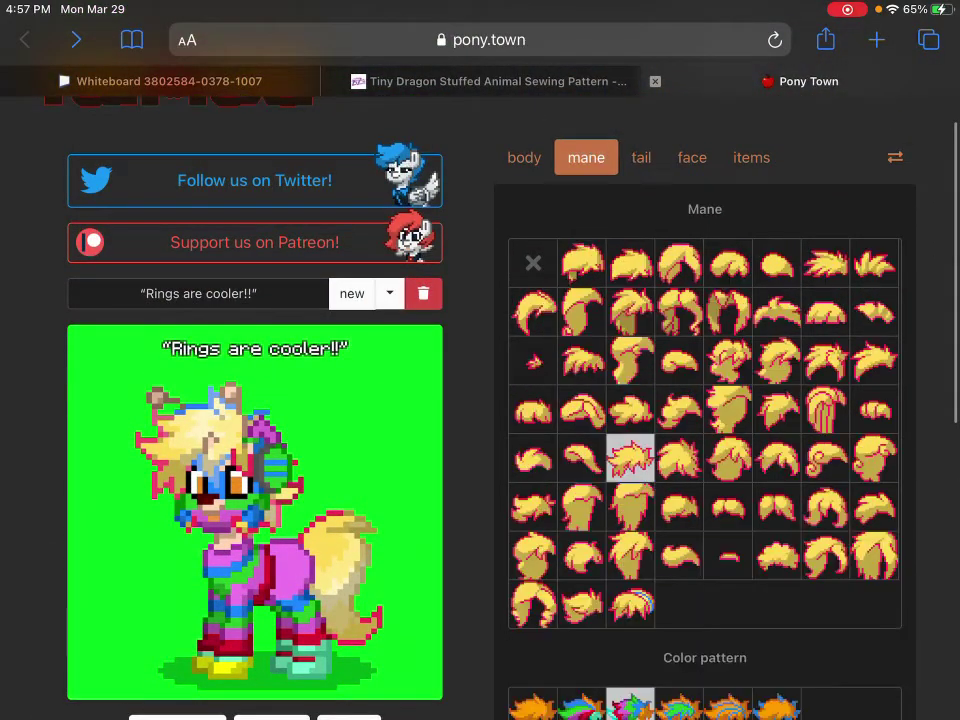
scroll(480, 400, down, 6)
click(840, 213)
click(840, 213)
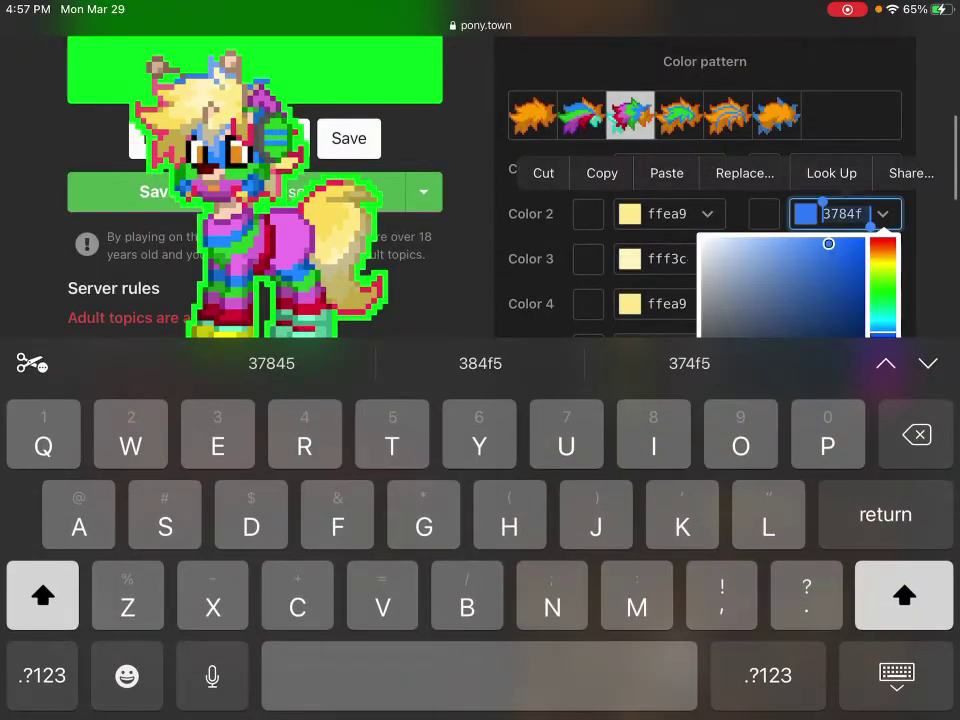
click(897, 675)
scroll(480, 360, up, 5)
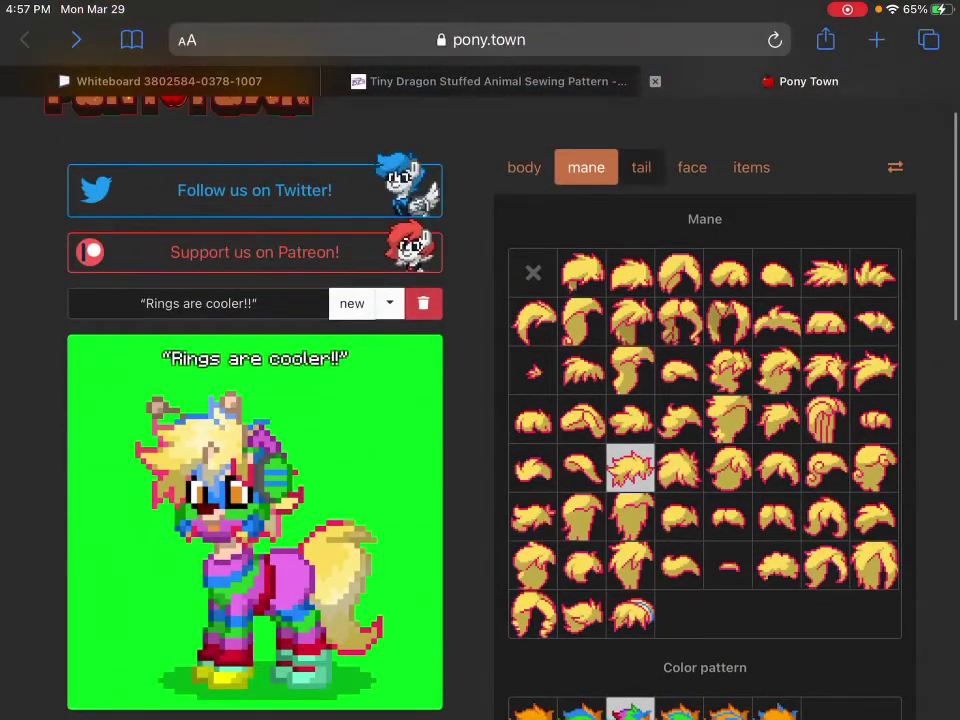
Step: Paste the blue 3784f into the tail's Color 2 and Color 4 shades
click(654, 165)
scroll(480, 360, down, 5)
click(845, 230)
click(845, 230)
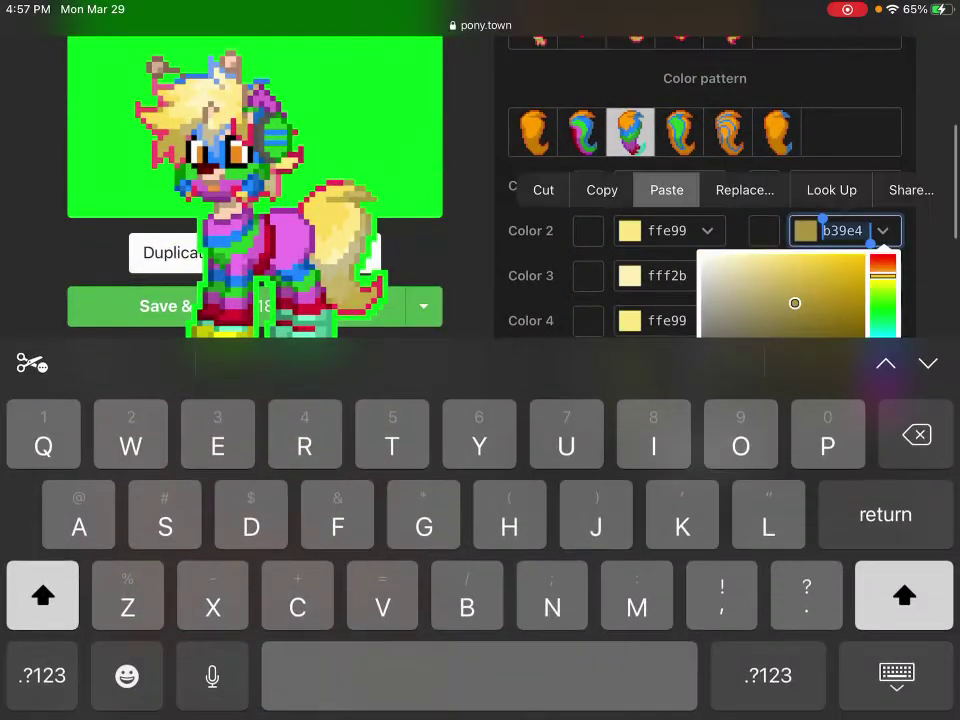
click(669, 189)
click(845, 320)
click(840, 186)
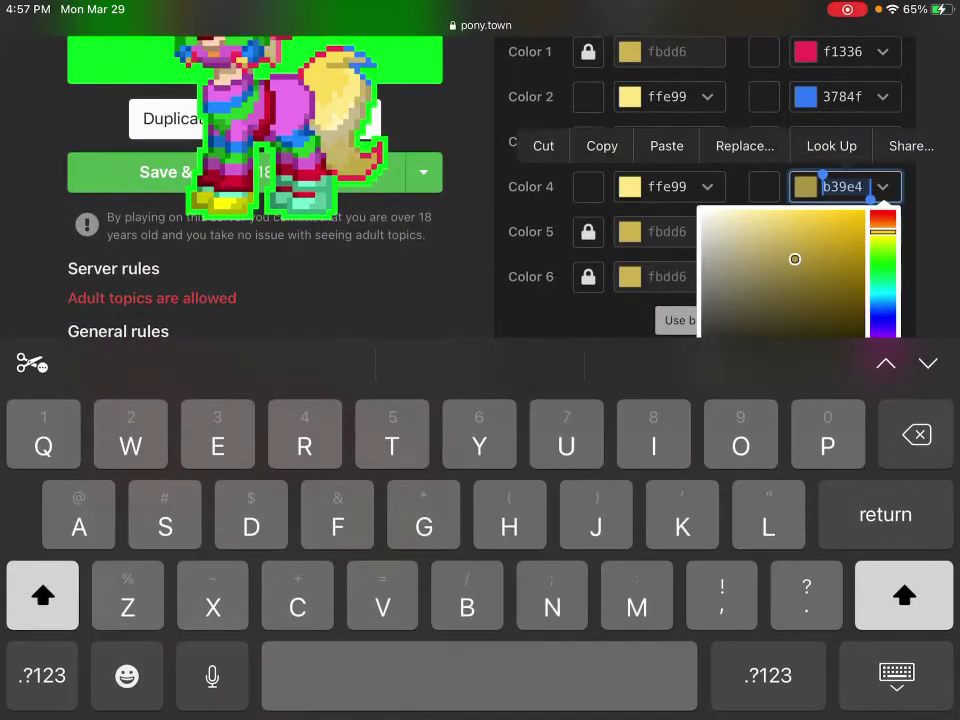
click(666, 146)
Step: Set the tail's Color 3 shade to the lighter blue 8cb8f
double_click(840, 141)
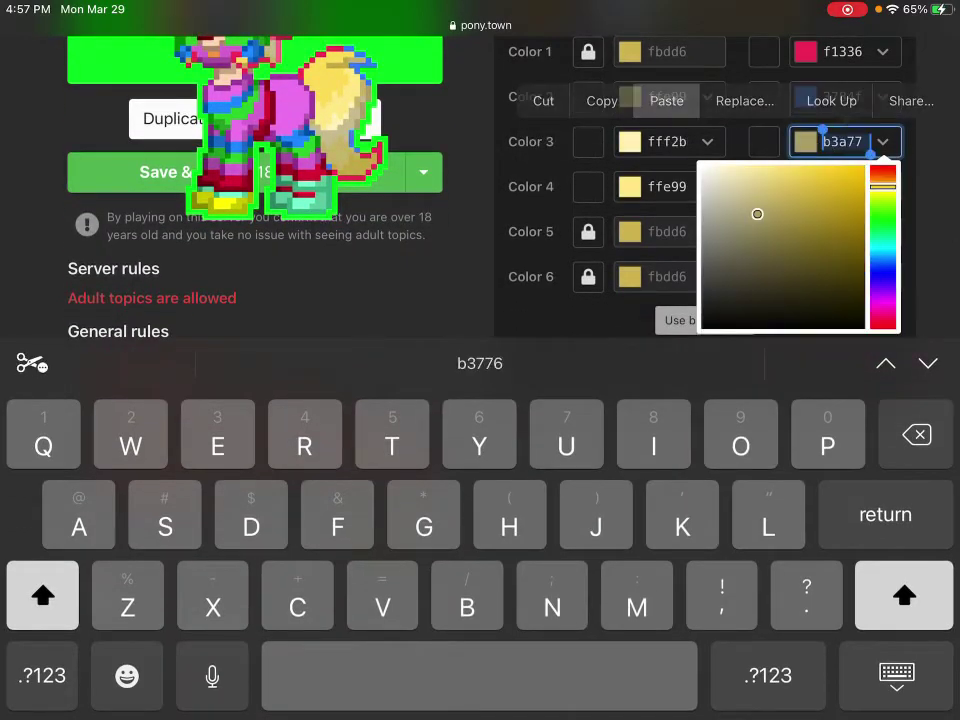
click(666, 99)
key(Return)
scroll(480, 360, up, 10)
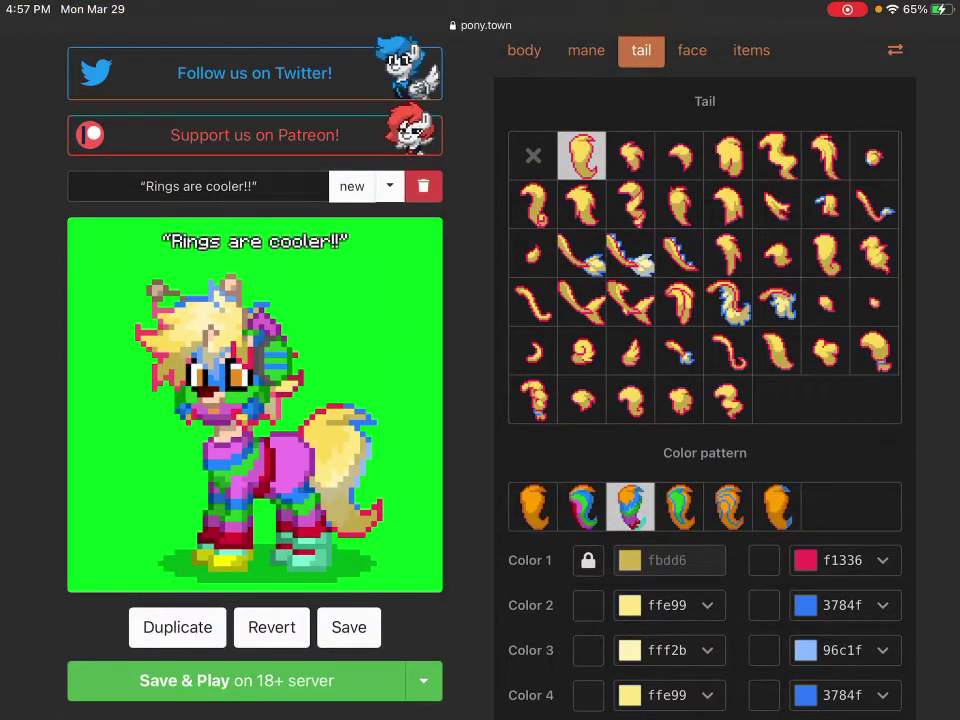
double_click(840, 650)
click(666, 144)
text(8cb8f)
key(Return)
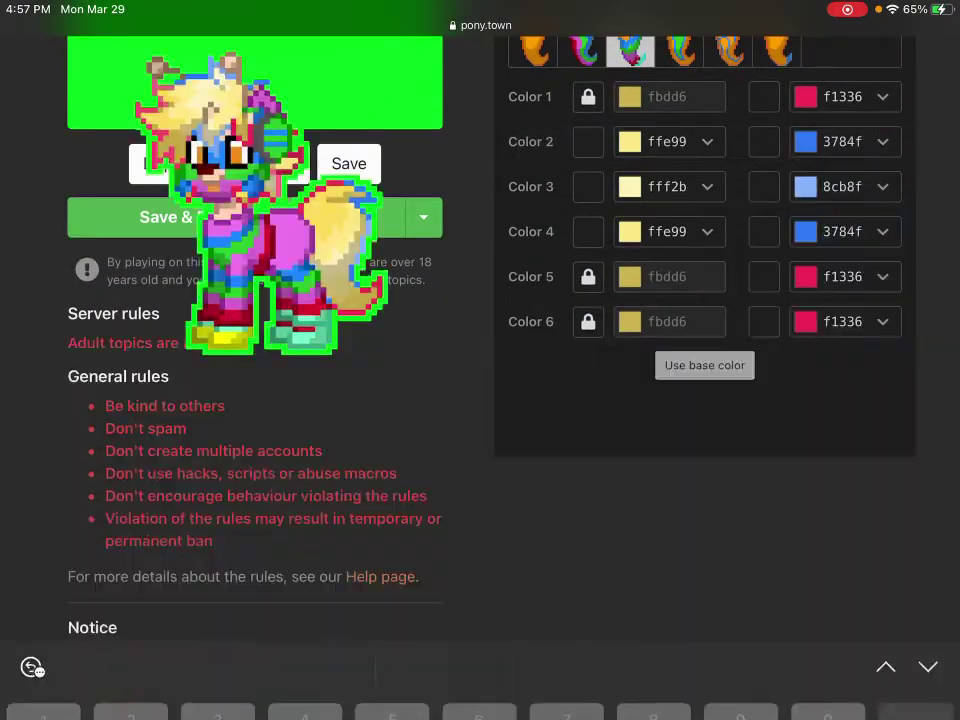
Step: In Face, lock markings Colors 2 and 4 to the skin tone
scroll(480, 360, up, 5)
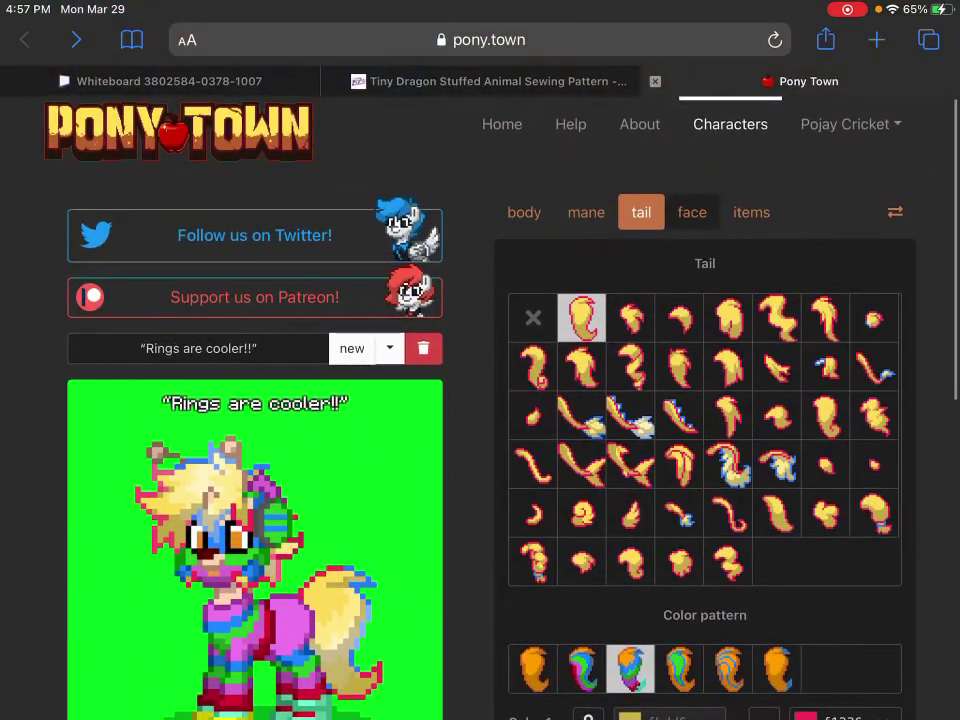
click(692, 212)
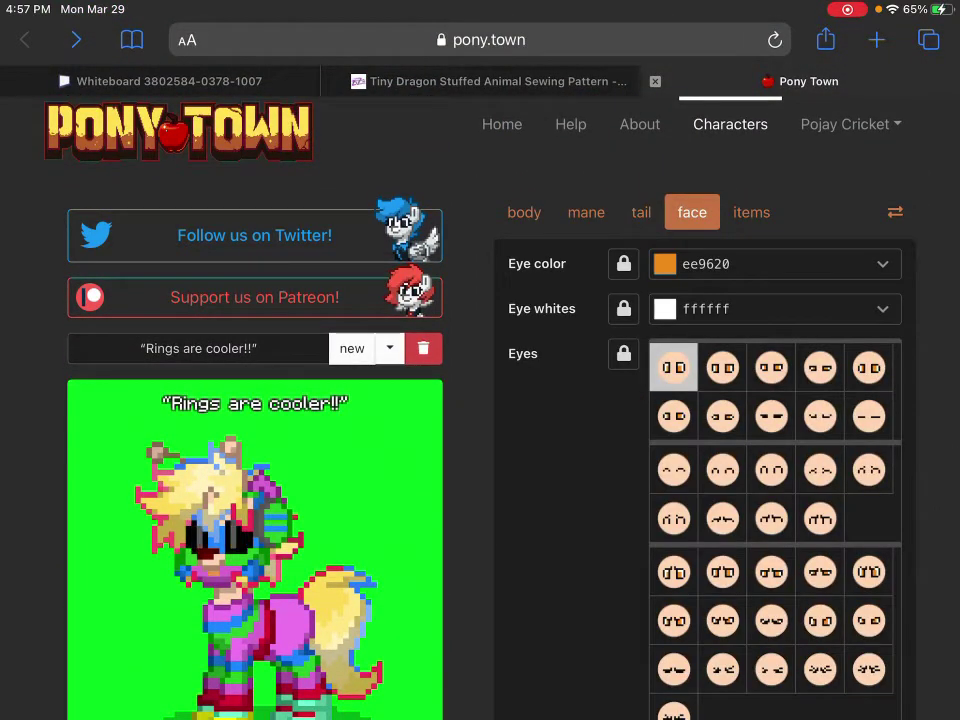
scroll(480, 360, down, 15)
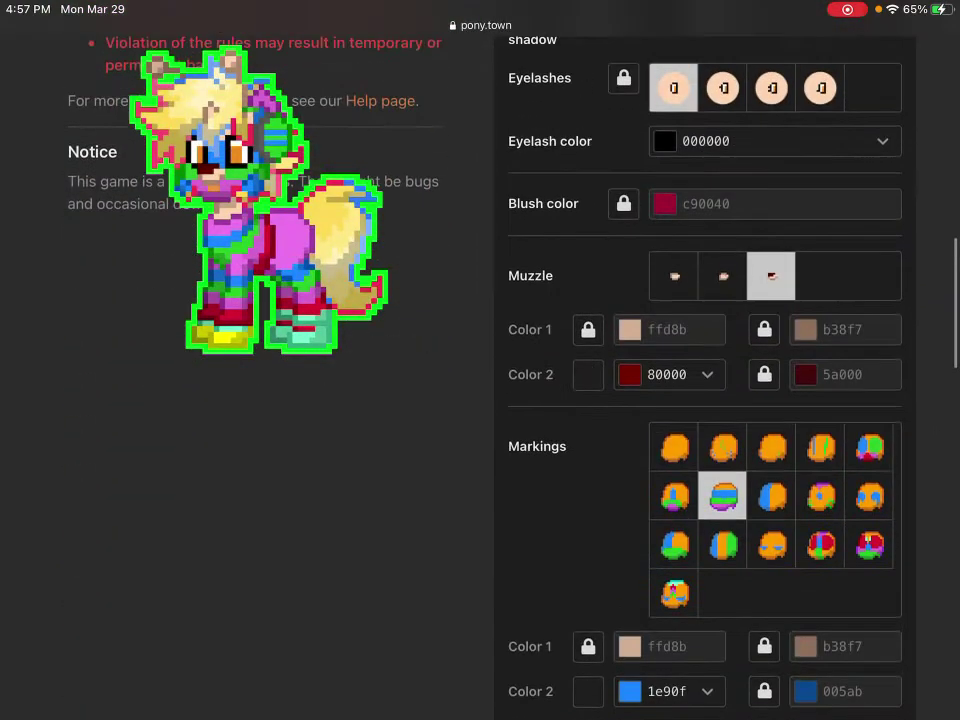
click(588, 370)
click(588, 460)
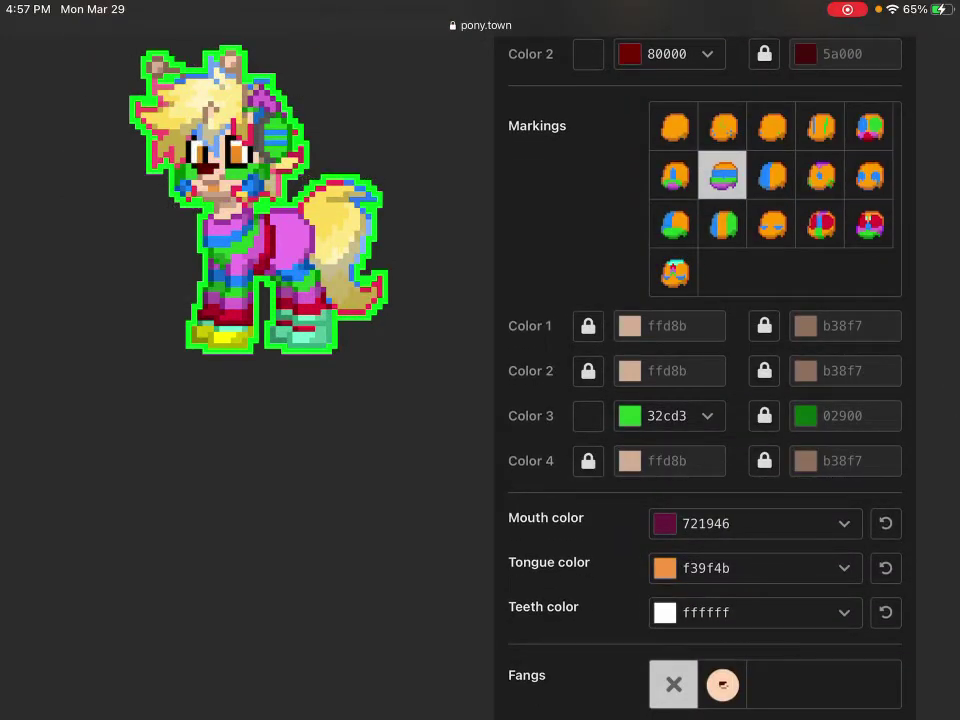
Step: Change the third markings colour from green to a coral ff845
click(588, 415)
click(588, 415)
click(660, 415)
double_click(655, 186)
click(600, 146)
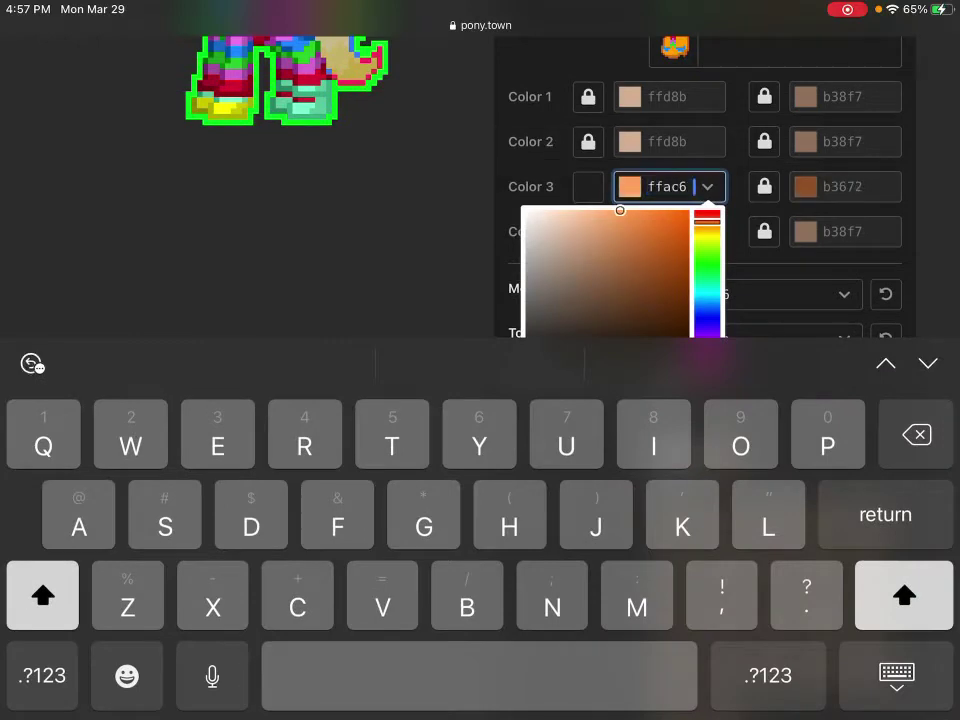
click(622, 212)
click(624, 214)
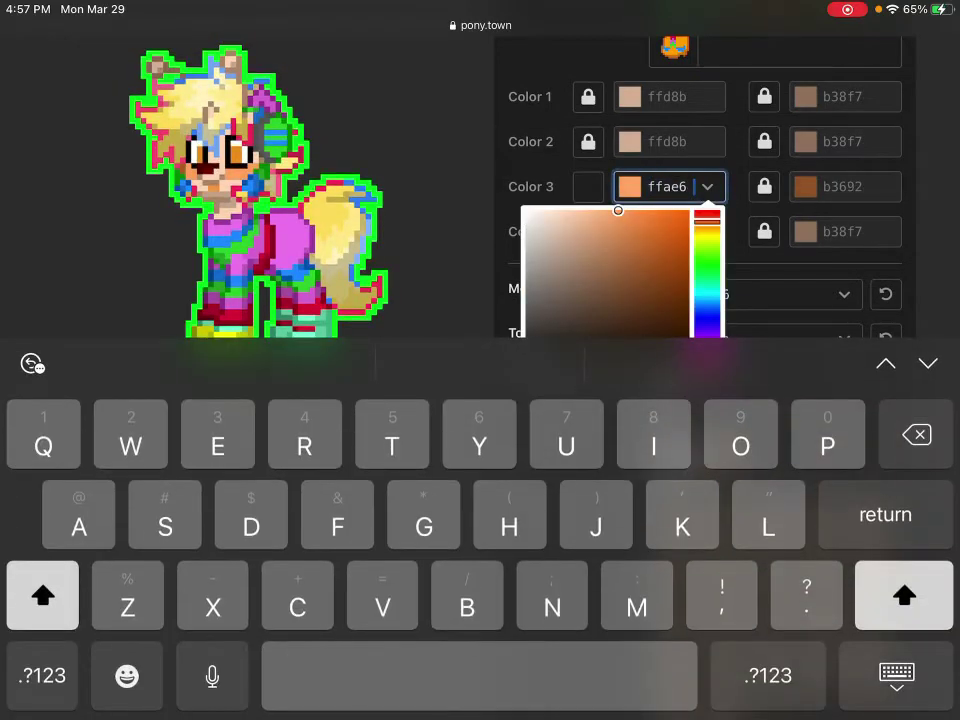
drag(618, 210, 640, 210)
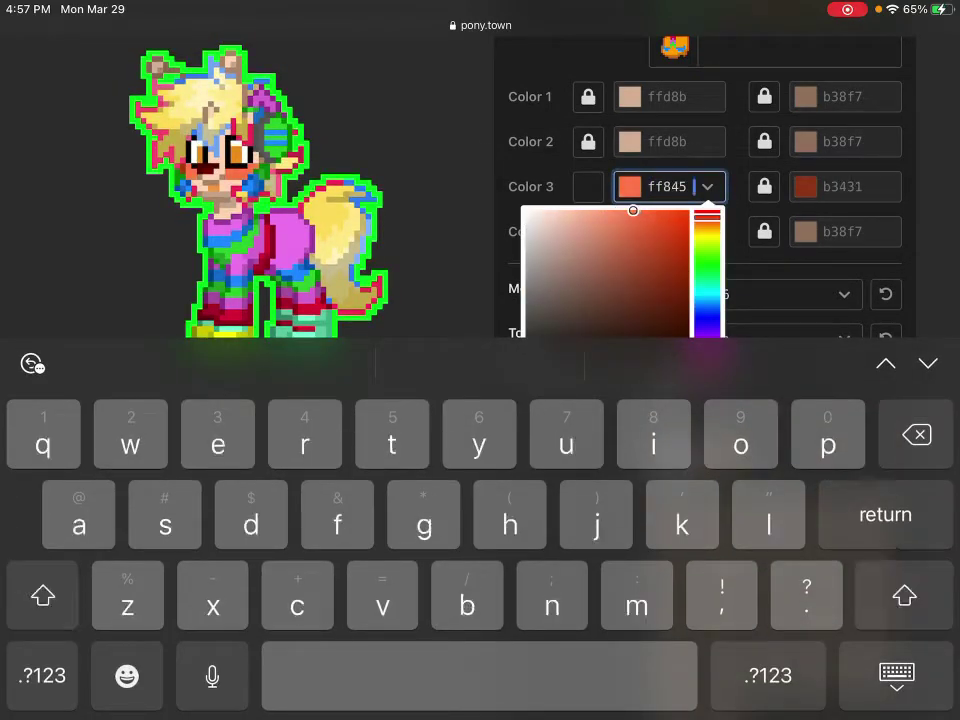
double_click(666, 186)
click(897, 675)
scroll(700, 400, up, 3)
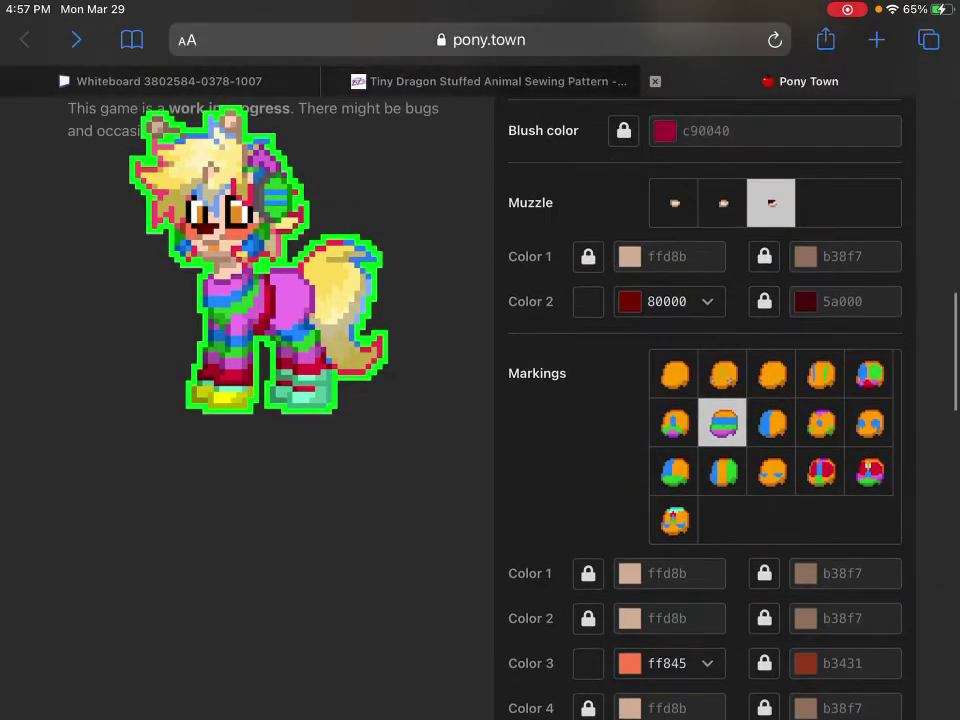
Step: Unlock both muzzle colours, set Color 1 to coral ff845 and Color 2 darker
click(588, 256)
double_click(660, 256)
click(131, 214)
click(897, 675)
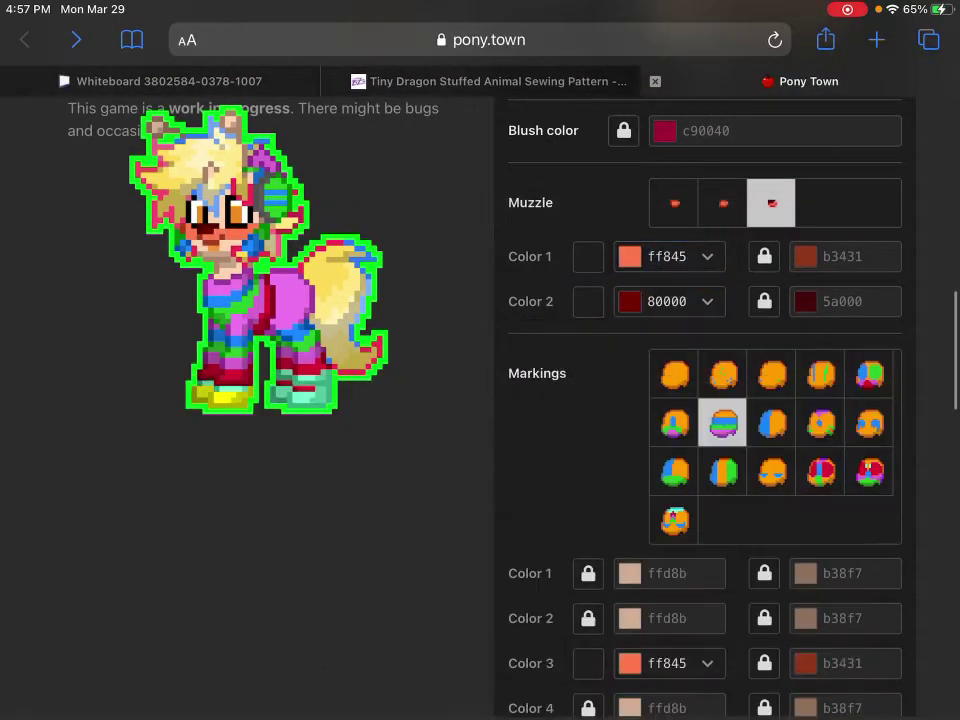
click(583, 298)
double_click(643, 298)
click(636, 250)
click(644, 265)
drag(648, 259, 652, 266)
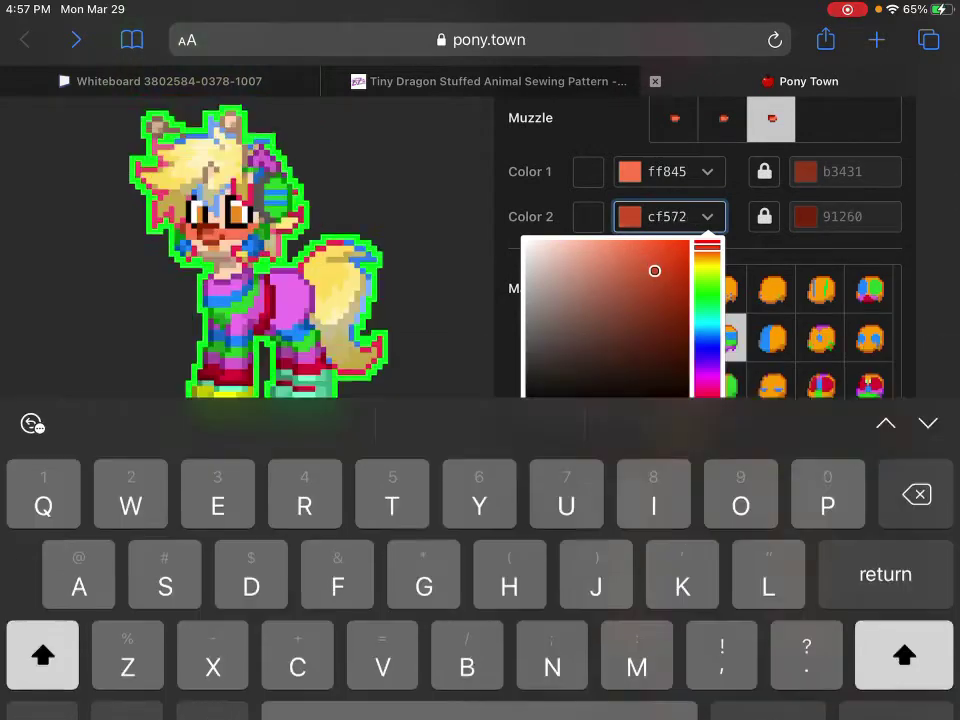
click(897, 675)
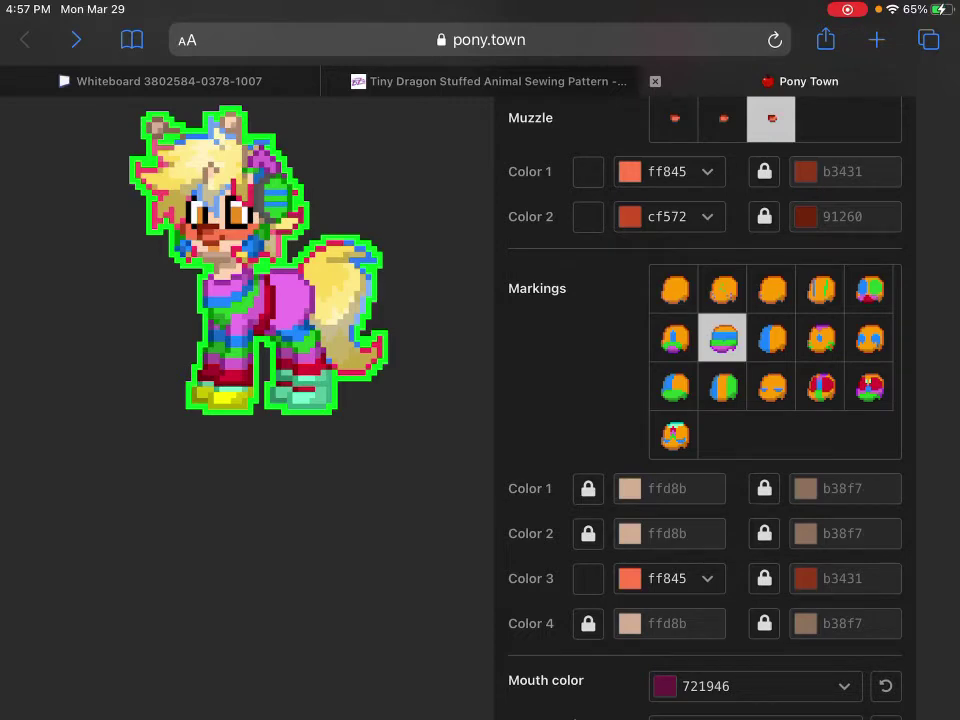
Step: Lighten the third markings colour to ff9e7 and copy its value
scroll(700, 400, down, 3)
click(677, 574)
drag(632, 208, 611, 210)
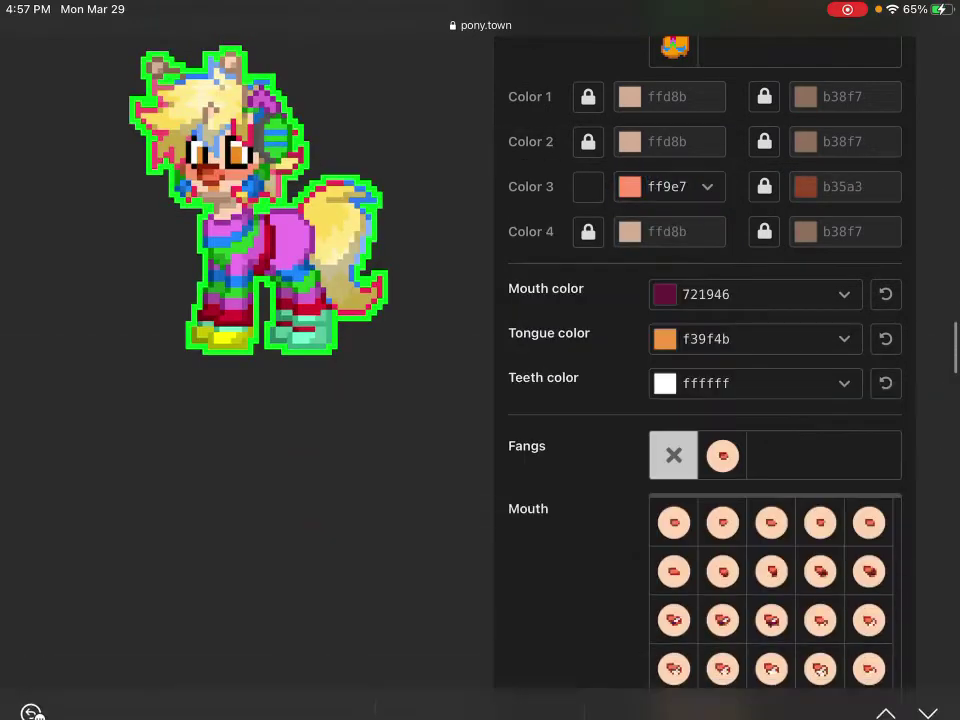
double_click(667, 186)
scroll(700, 200, up, 10)
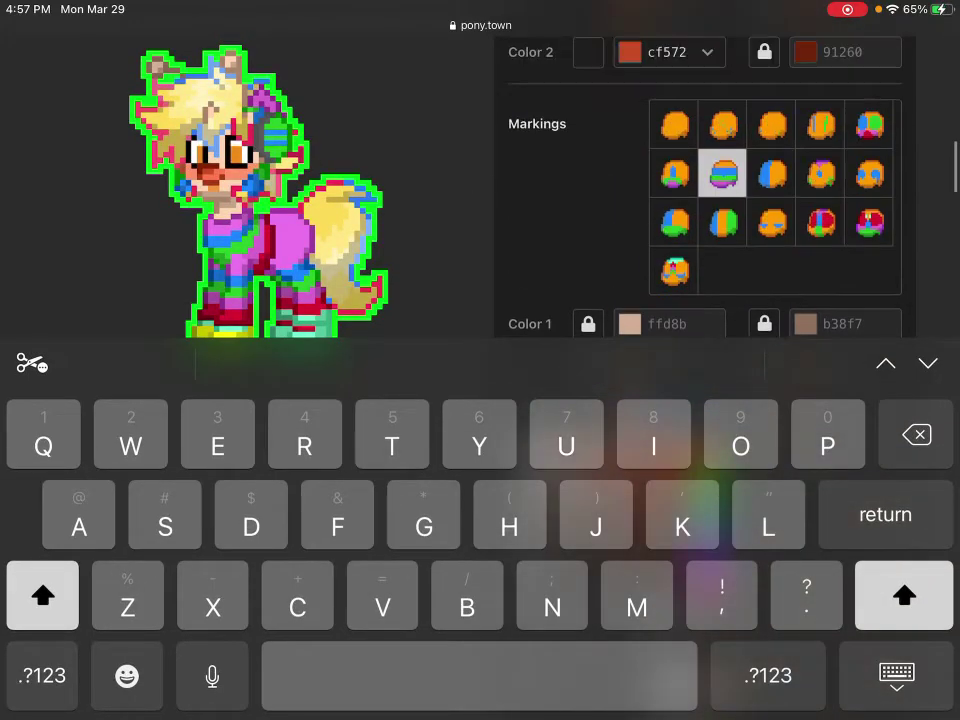
Step: Set muzzle Color 1 to ff9e7 and Color 2 to the deeper red e2653
click(667, 218)
double_click(667, 218)
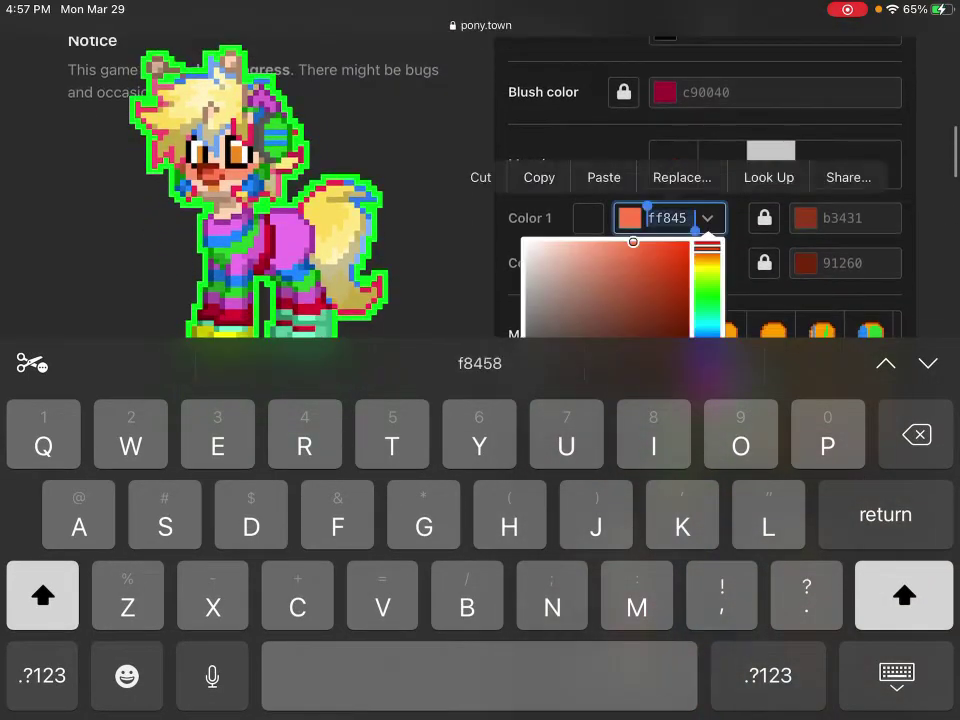
click(600, 176)
click(896, 675)
click(667, 263)
click(649, 302)
click(896, 675)
Step: Copy the muzzle's ff9e7b colour and apply it as the eyeshadow colour
scroll(700, 360, up, 5)
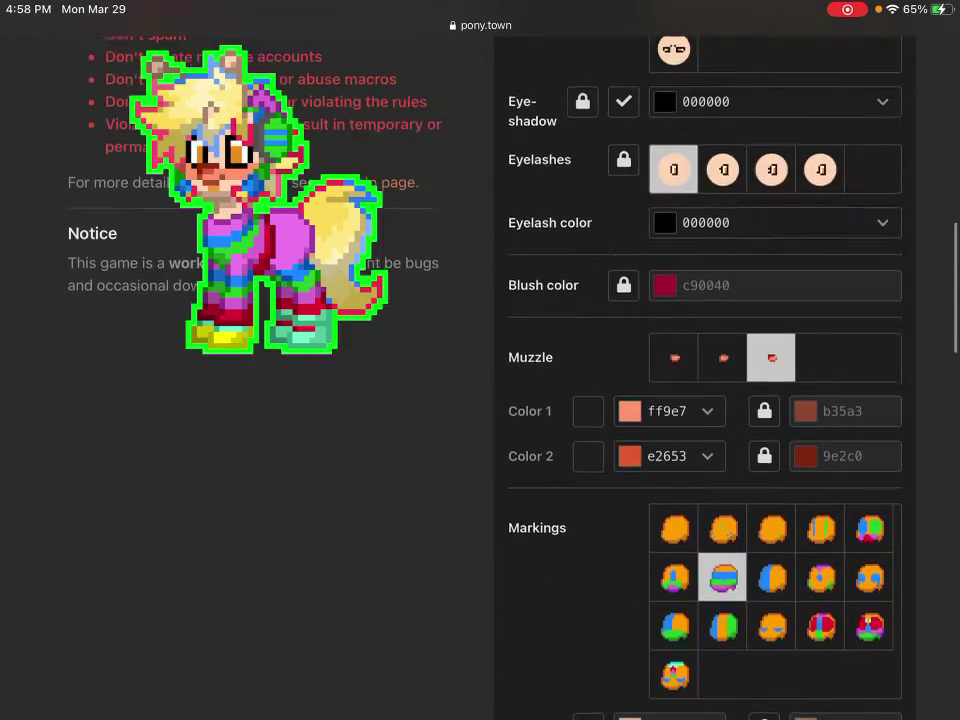
scroll(480, 360, up, 5)
scroll(480, 360, down, 5)
click(667, 486)
click(538, 146)
click(896, 712)
scroll(700, 360, up, 5)
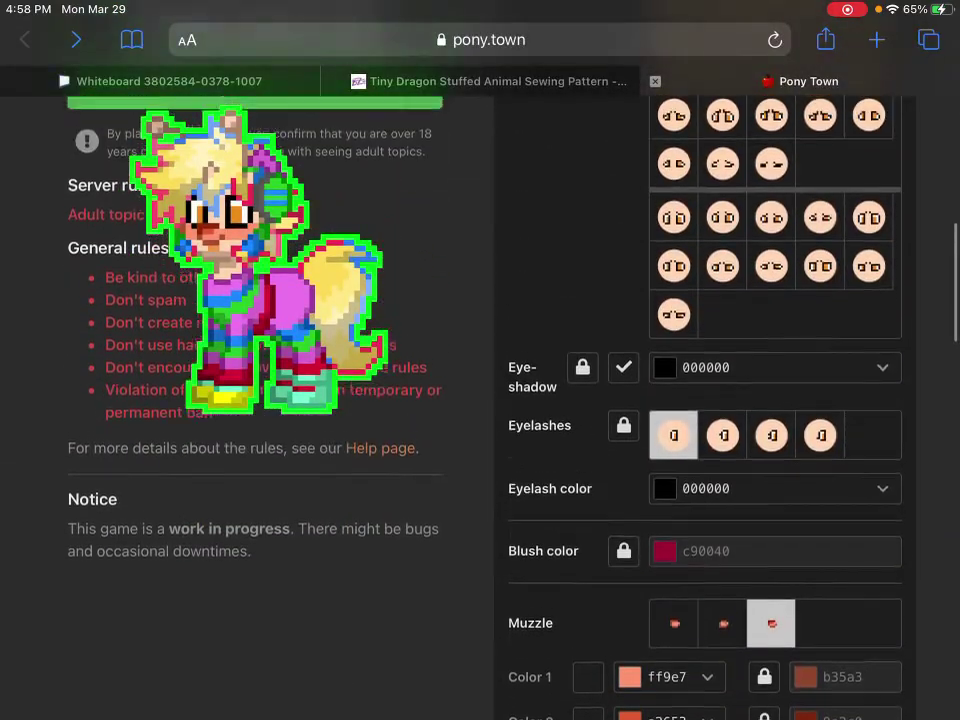
scroll(700, 360, down, 3)
scroll(700, 360, up, 3)
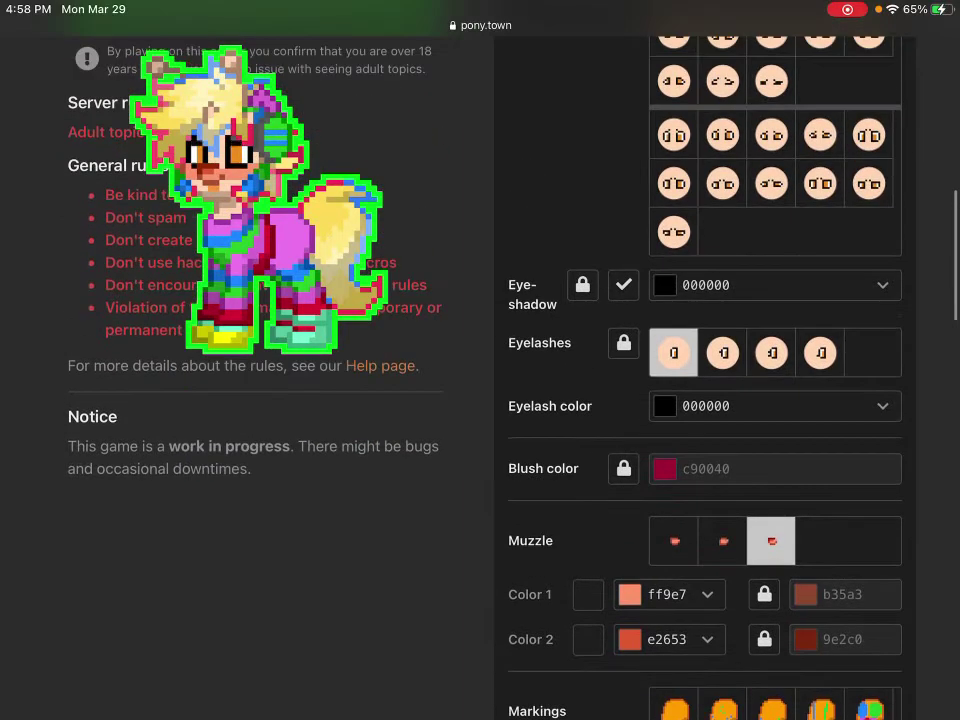
click(775, 285)
double_click(707, 186)
click(638, 144)
click(921, 677)
Step: Copy the muzzle's dark red 9e2c04 outline and apply it as the eyelash colour
click(764, 540)
click(845, 540)
double_click(845, 186)
click(602, 145)
click(764, 186)
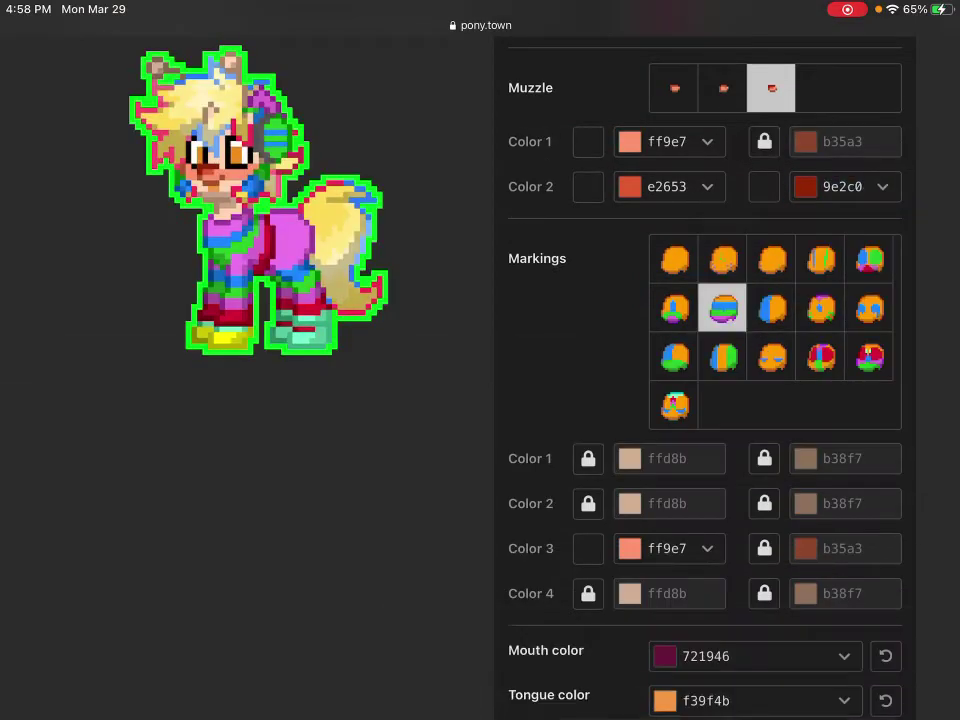
scroll(700, 400, up, 4)
double_click(728, 403)
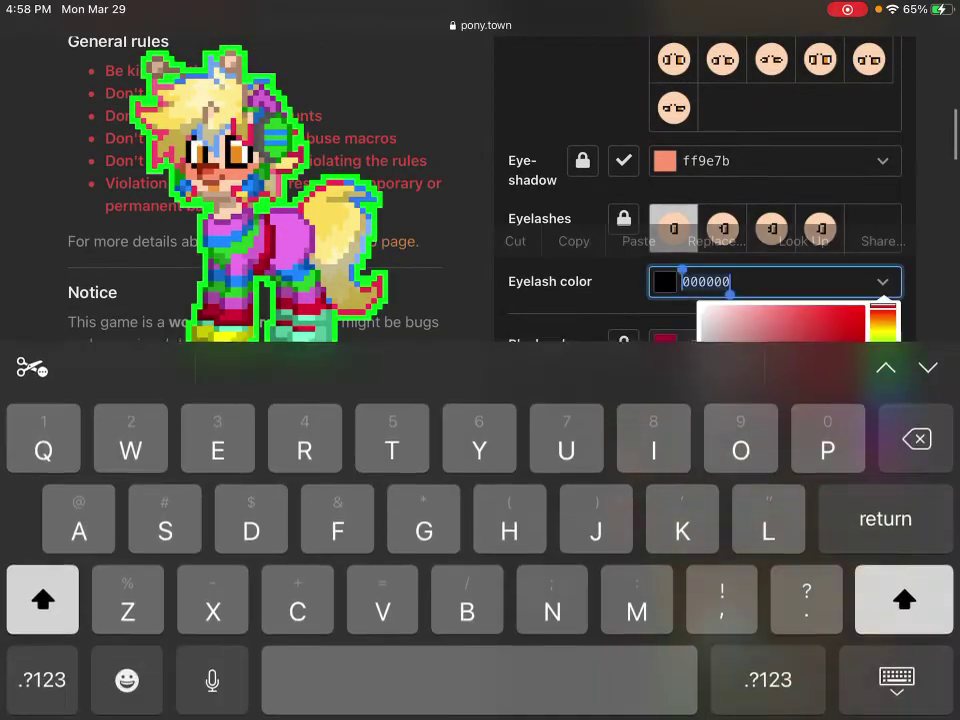
click(638, 241)
click(896, 675)
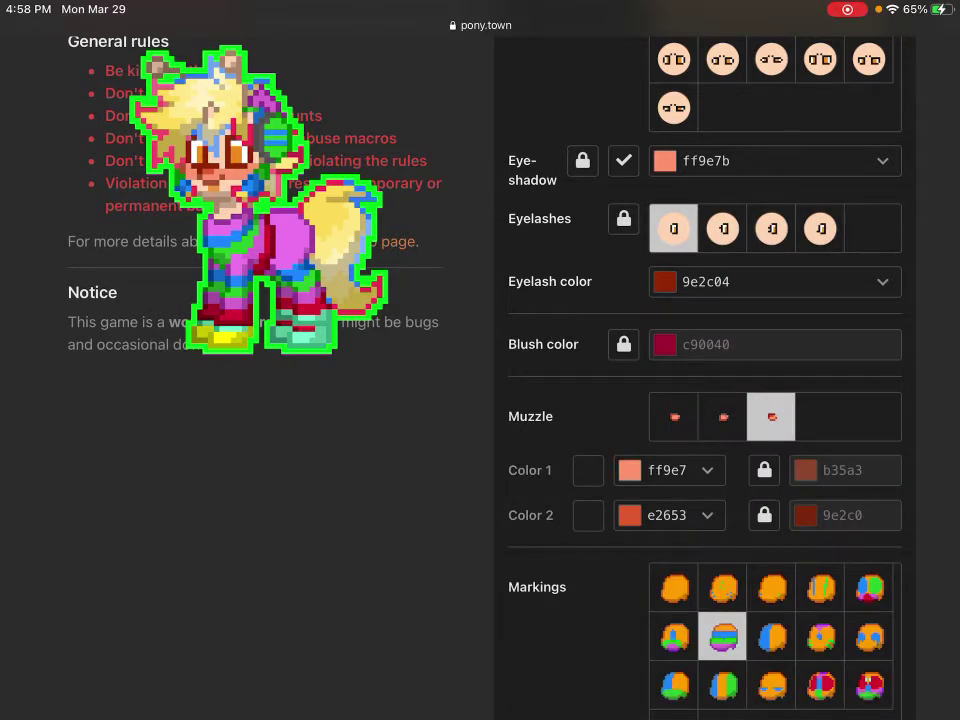
scroll(704, 400, down, 15)
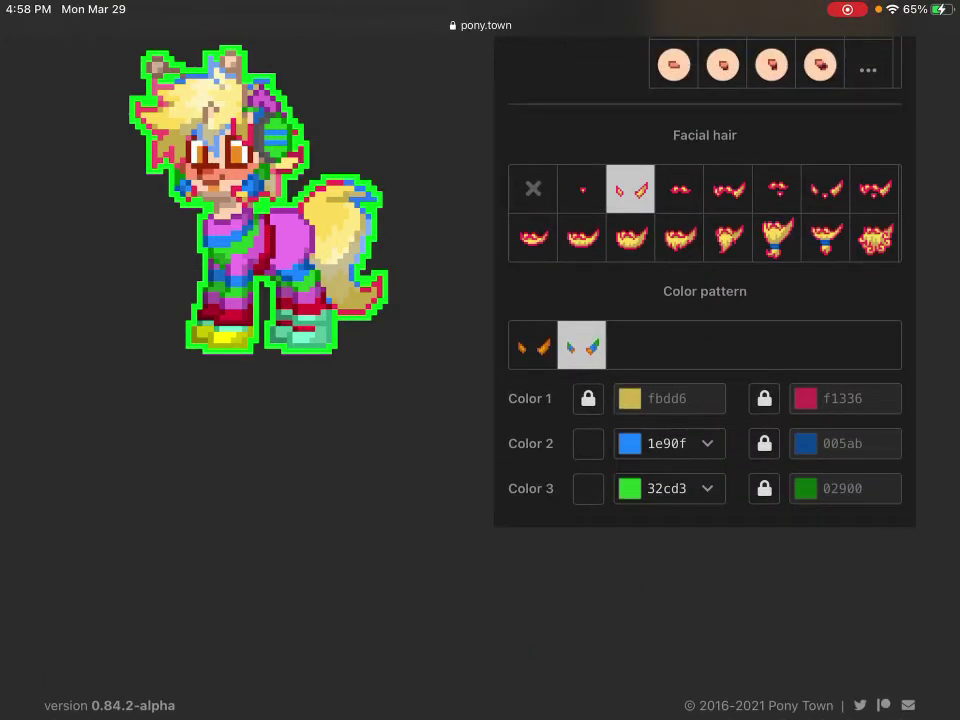
Step: Lock facial hair Color 3 and brighten Color 2 to yellow ffe57
click(588, 443)
click(588, 488)
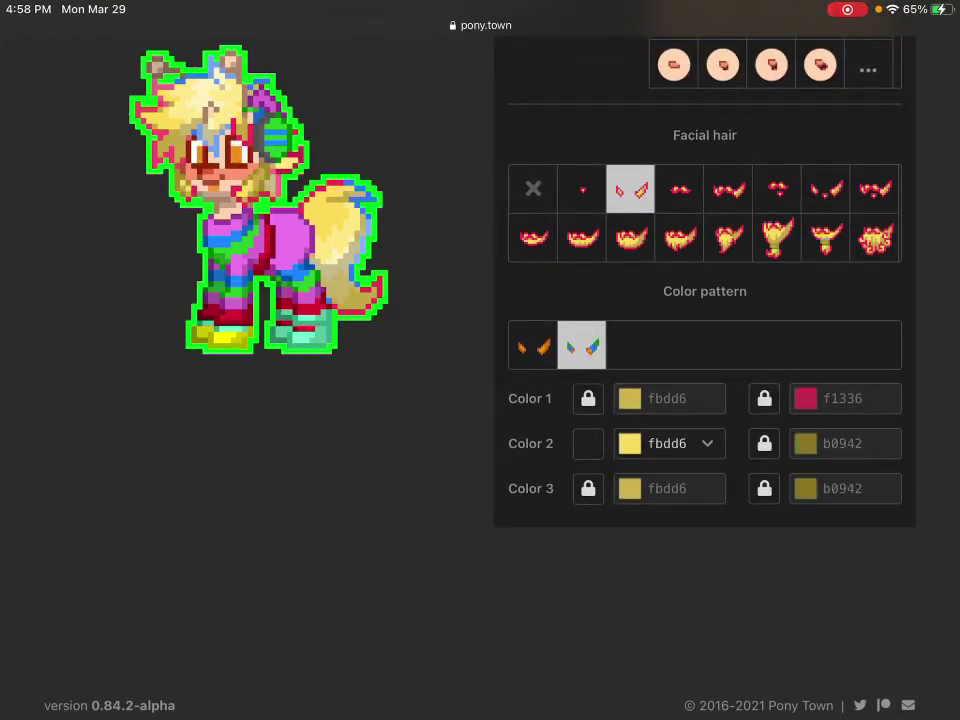
click(669, 443)
drag(623, 212, 607, 211)
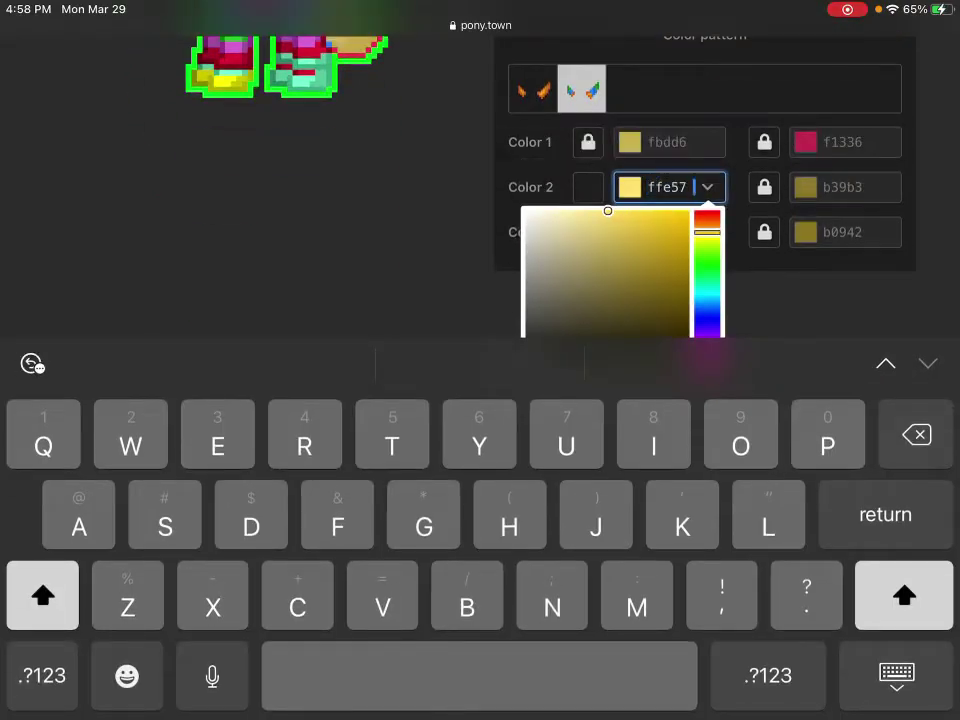
click(896, 675)
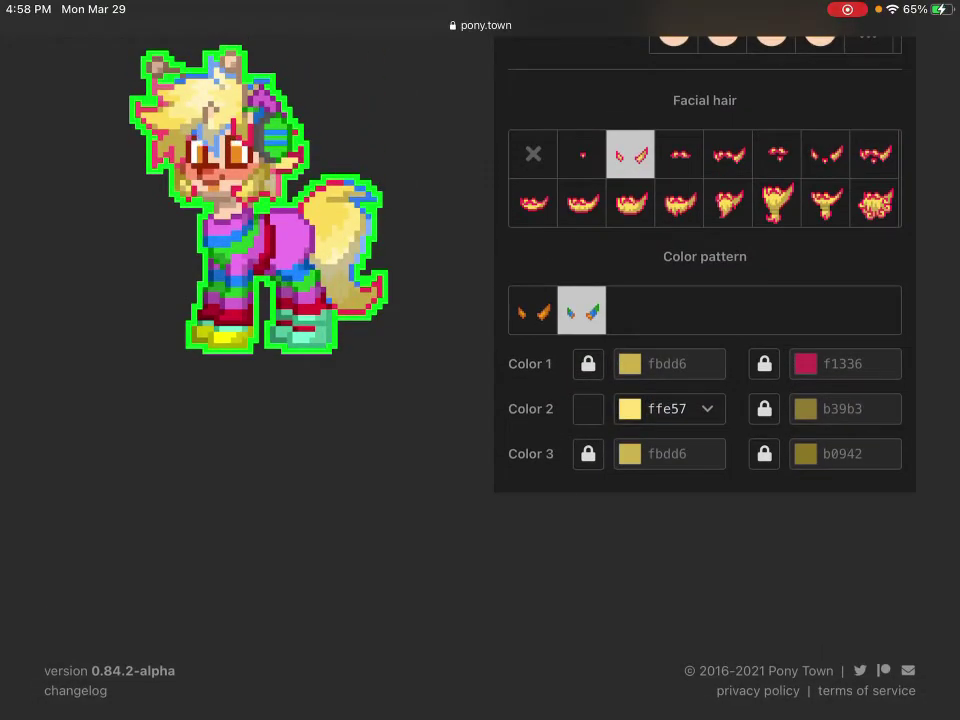
click(667, 408)
click(667, 408)
Step: Unlock the three facial hair outline colours and copy the f1336 outline value
click(896, 675)
click(764, 408)
click(764, 453)
click(764, 363)
click(842, 363)
click(842, 363)
click(921, 681)
Step: Paste f1336 into outlines 2 and 3, shading them to c7214 and ff5f8
click(842, 453)
click(842, 453)
click(660, 144)
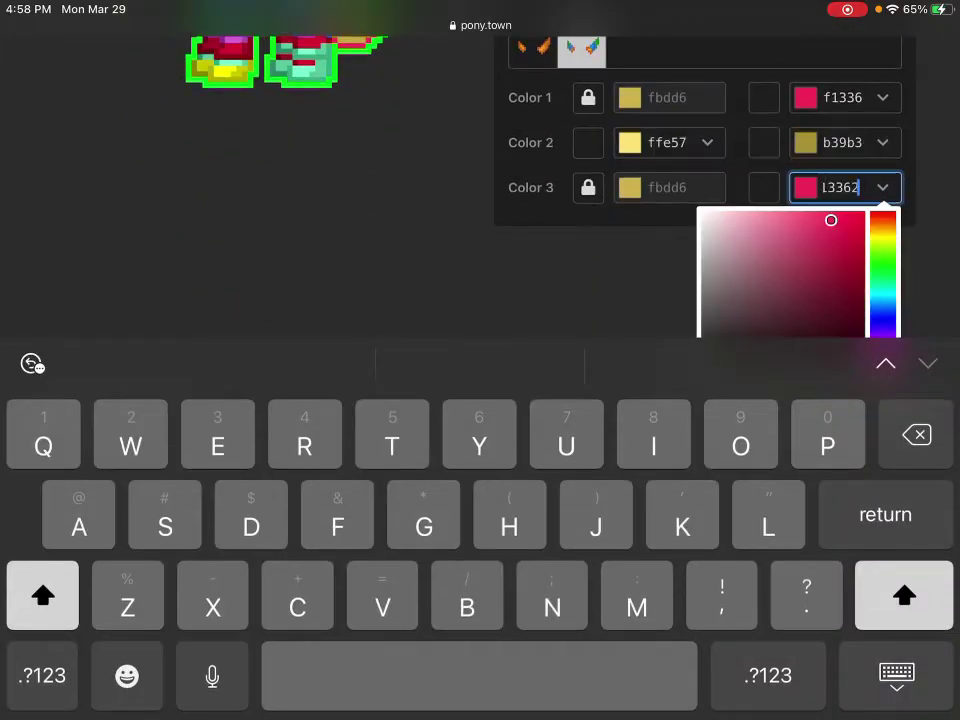
click(788, 212)
click(842, 142)
click(842, 142)
click(666, 161)
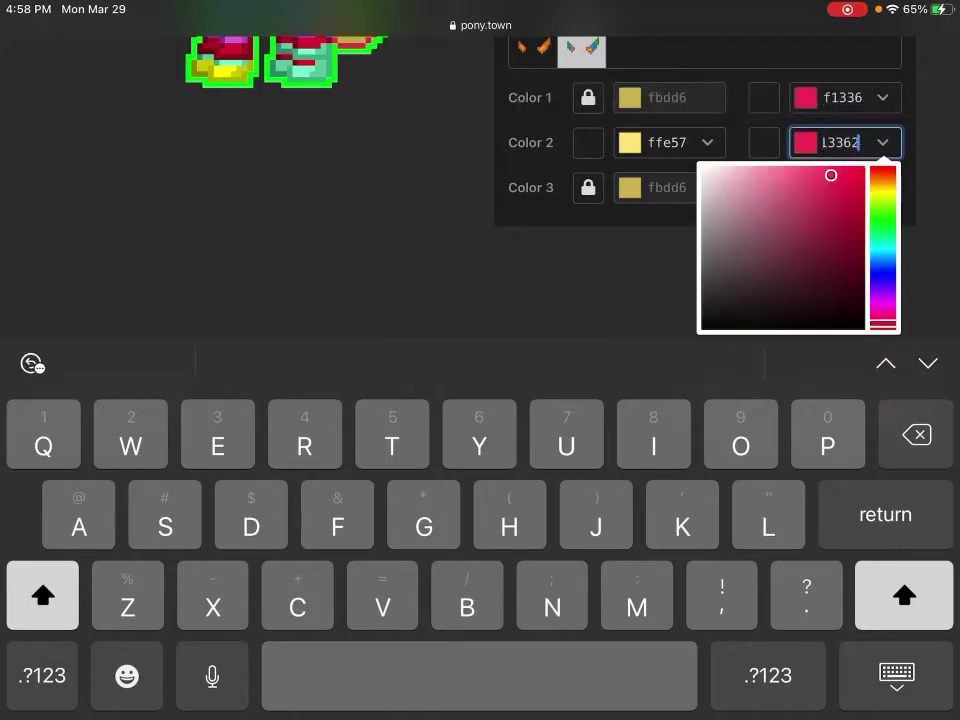
click(838, 202)
click(896, 675)
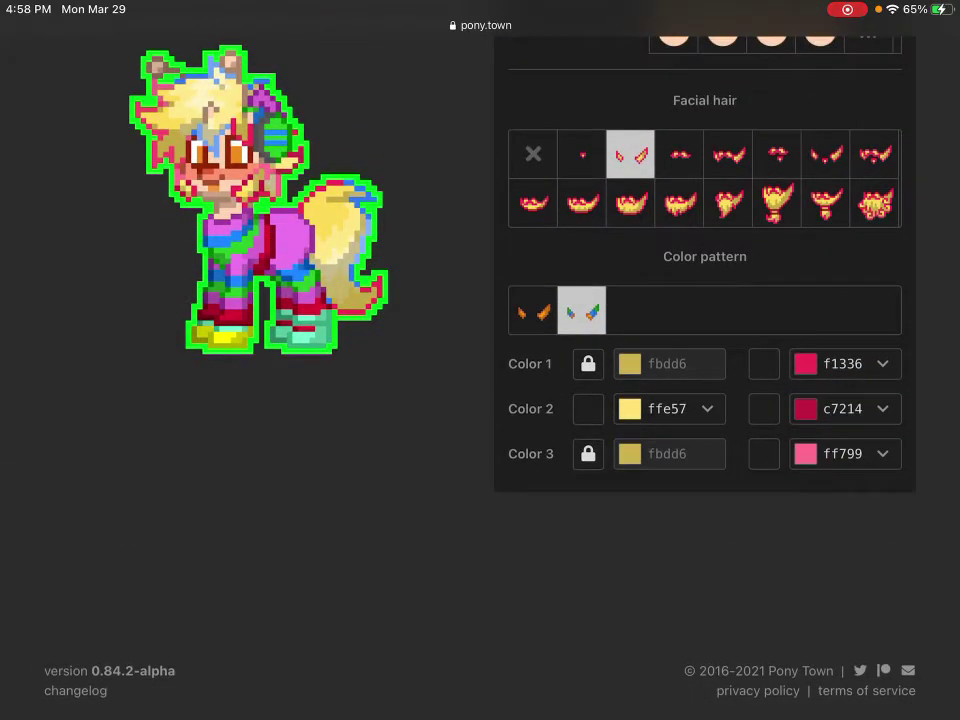
click(842, 453)
click(842, 187)
text(ff5f8)
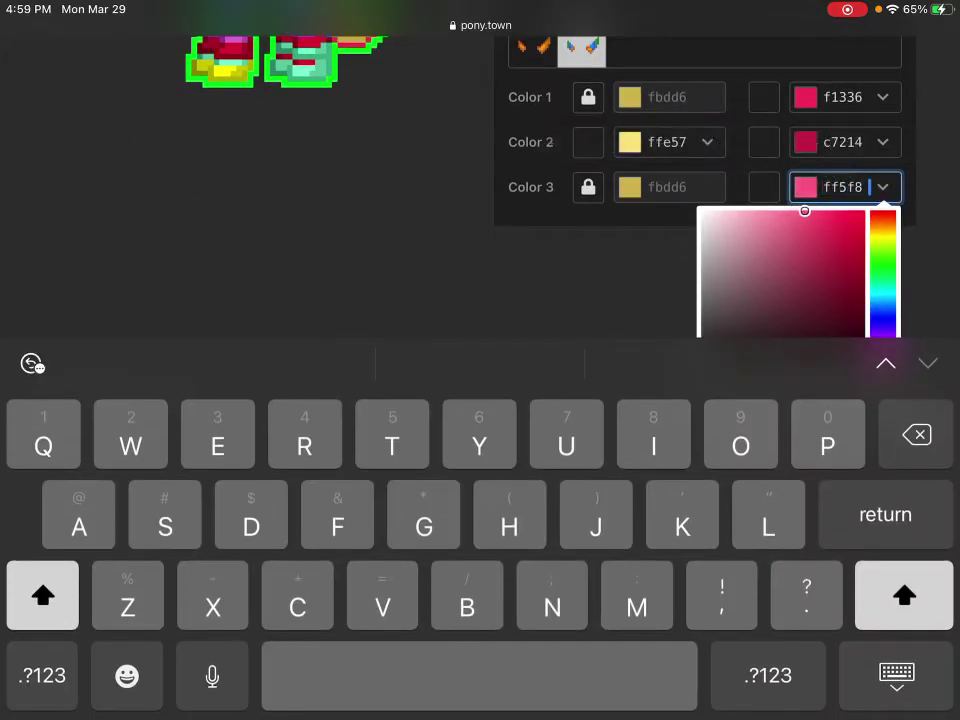
key(Return)
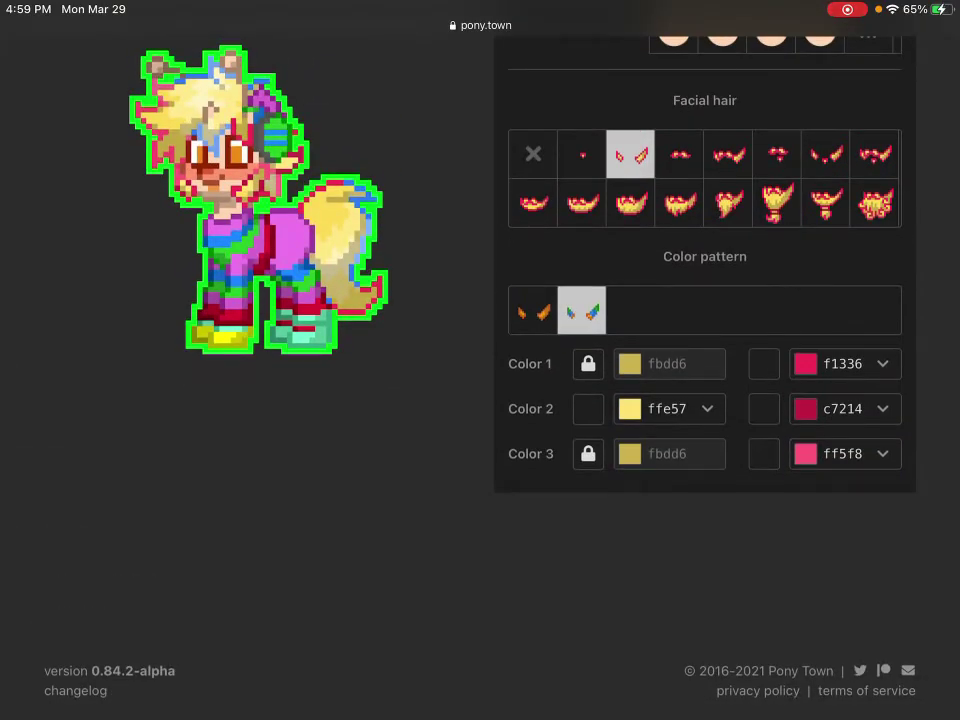
Step: Set the tongue colour to ff8b8b, then deepen it to a richer pink
scroll(705, 400, up, 5)
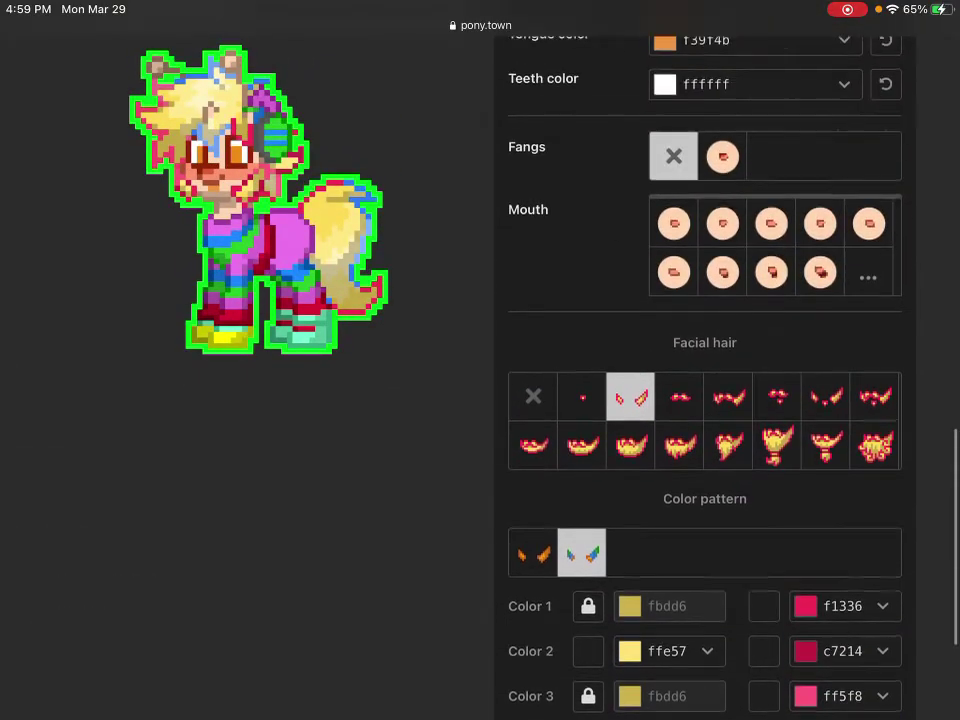
scroll(705, 400, up, 4)
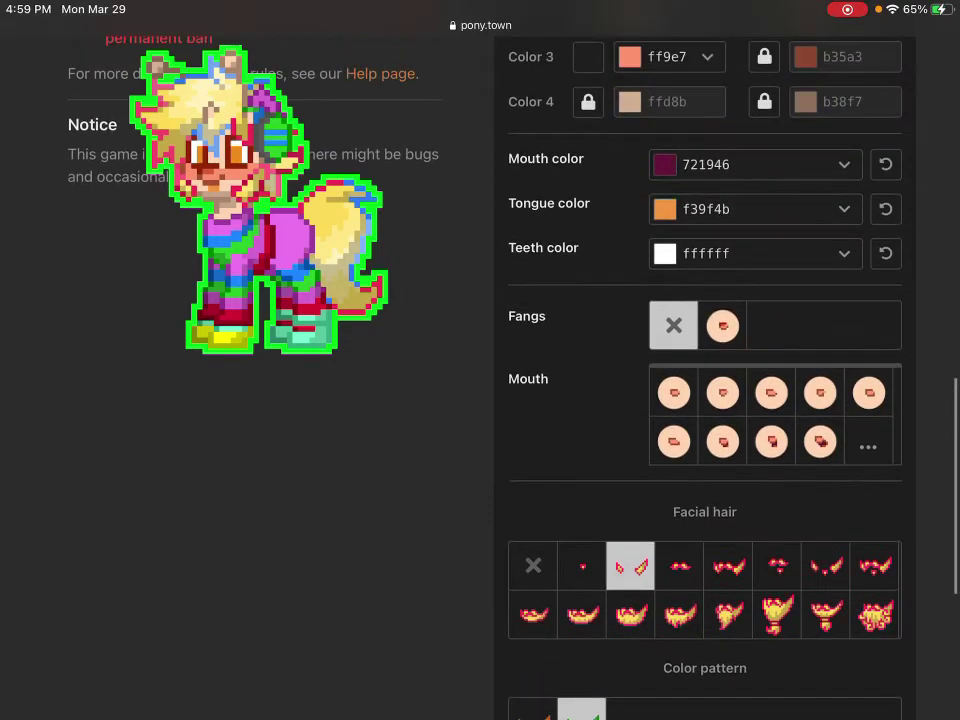
click(755, 386)
text(ff8b8b)
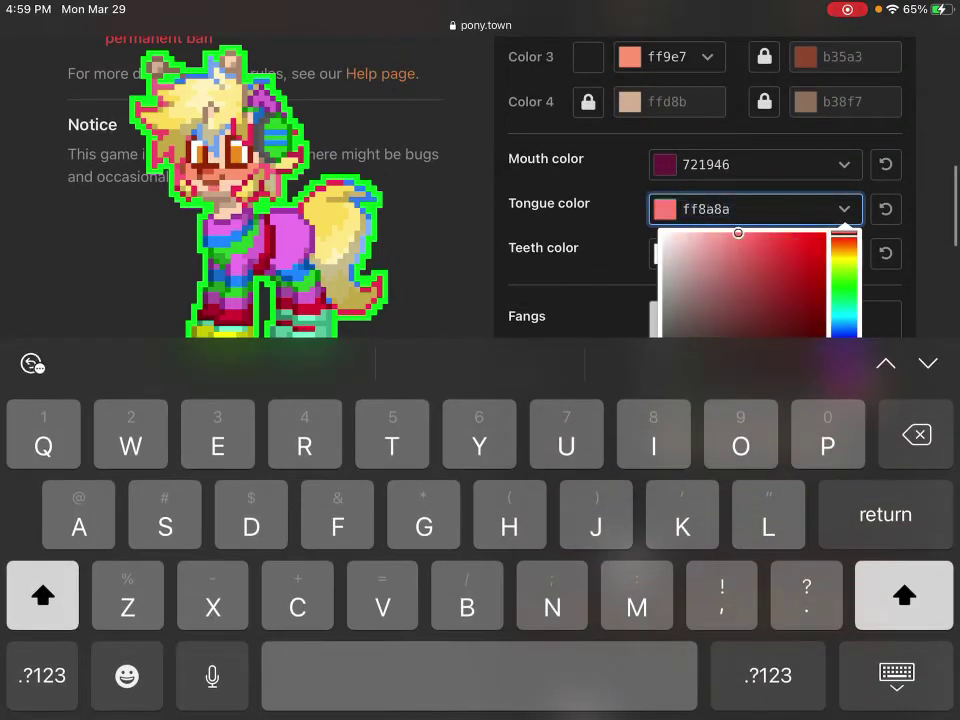
drag(743, 233, 750, 233)
click(896, 675)
scroll(480, 360, up, 15)
click(760, 264)
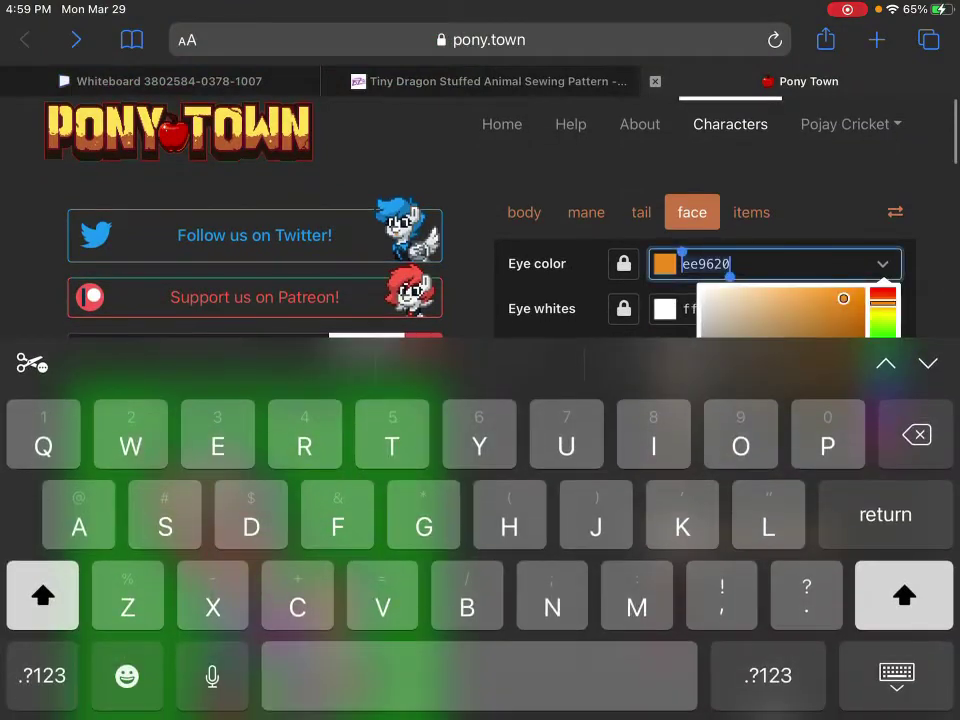
click(889, 677)
Step: Copy the 151532 eye colour from the other saved pony, then return to 'Rings are cooler!!'
scroll(480, 400, down, 5)
click(389, 107)
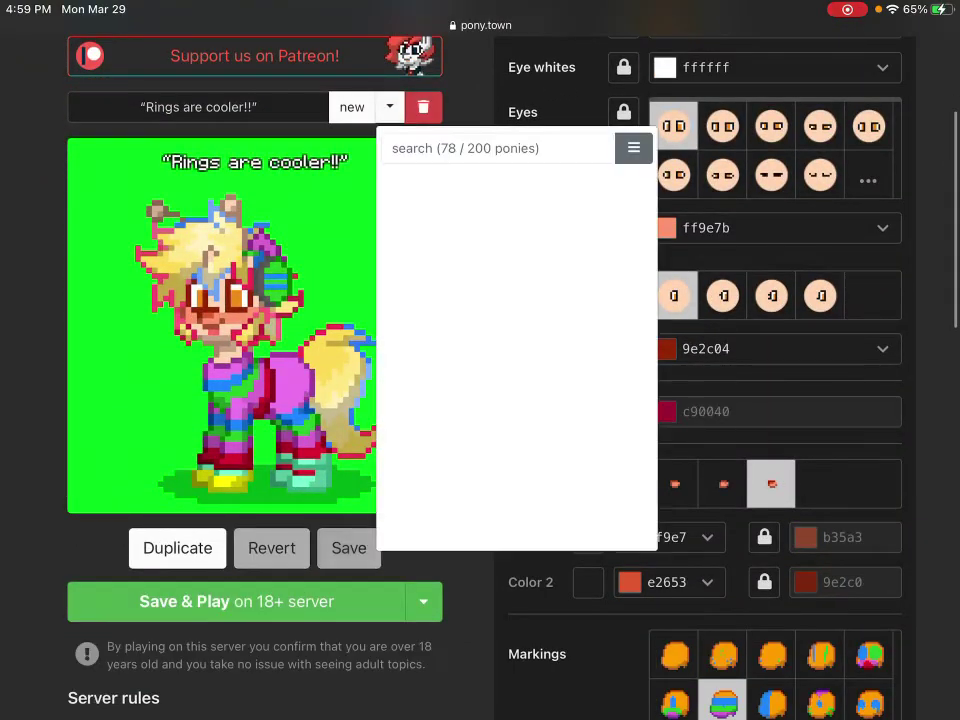
click(478, 181)
click(389, 107)
click(389, 107)
scroll(480, 400, up, 4)
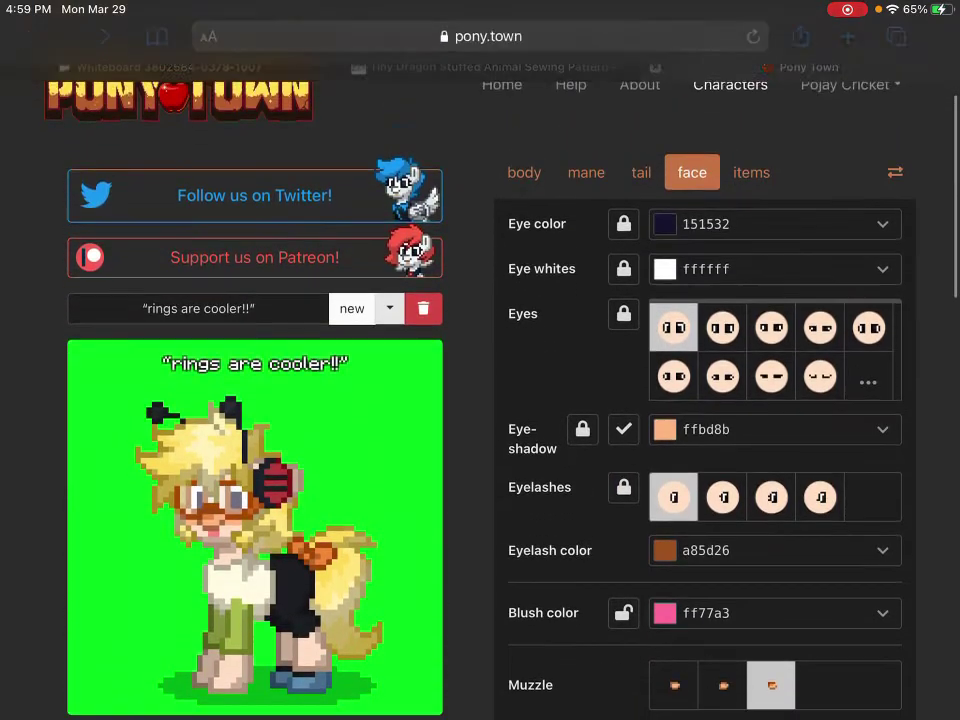
click(760, 224)
click(896, 697)
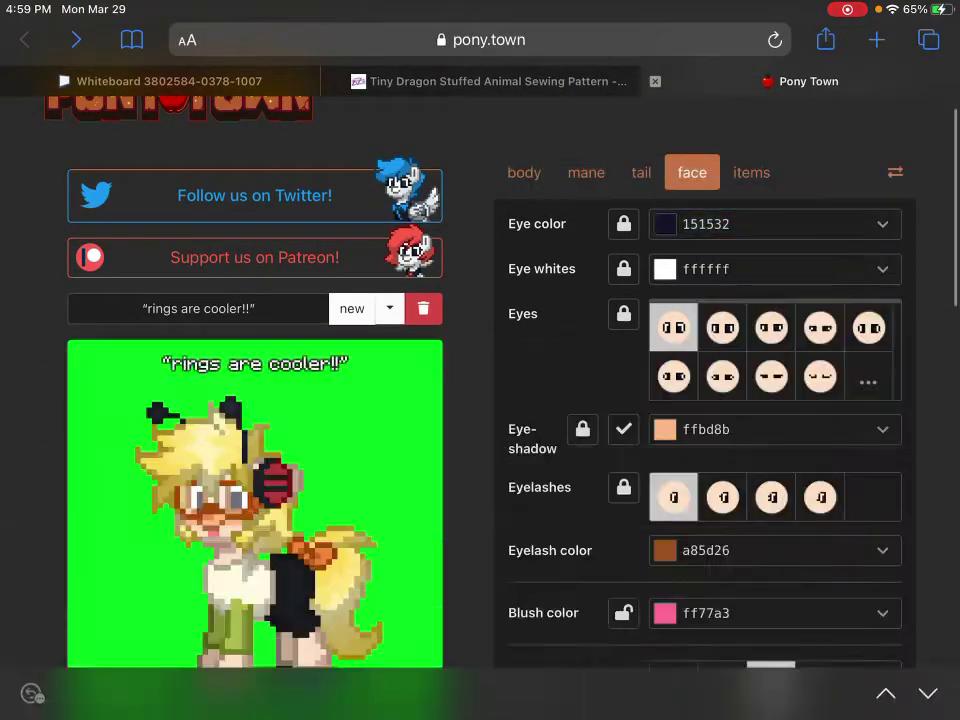
click(389, 308)
click(480, 421)
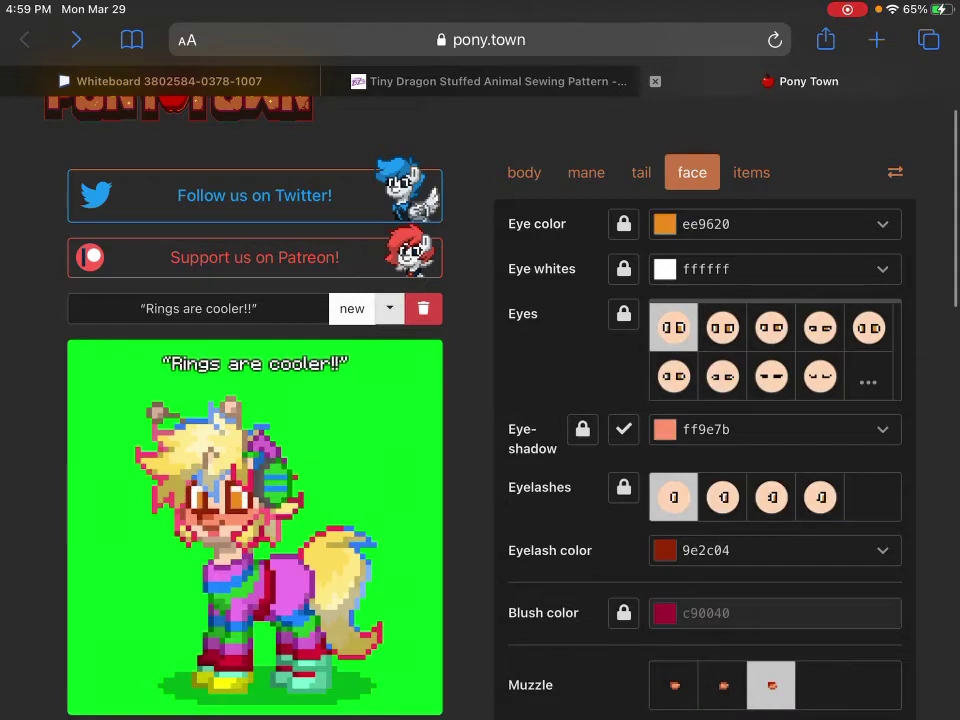
Step: Paste 151532 into the eye colour and eye whites, tinting the whites to lavender d8d8ff
click(760, 224)
double_click(706, 224)
click(638, 183)
click(896, 675)
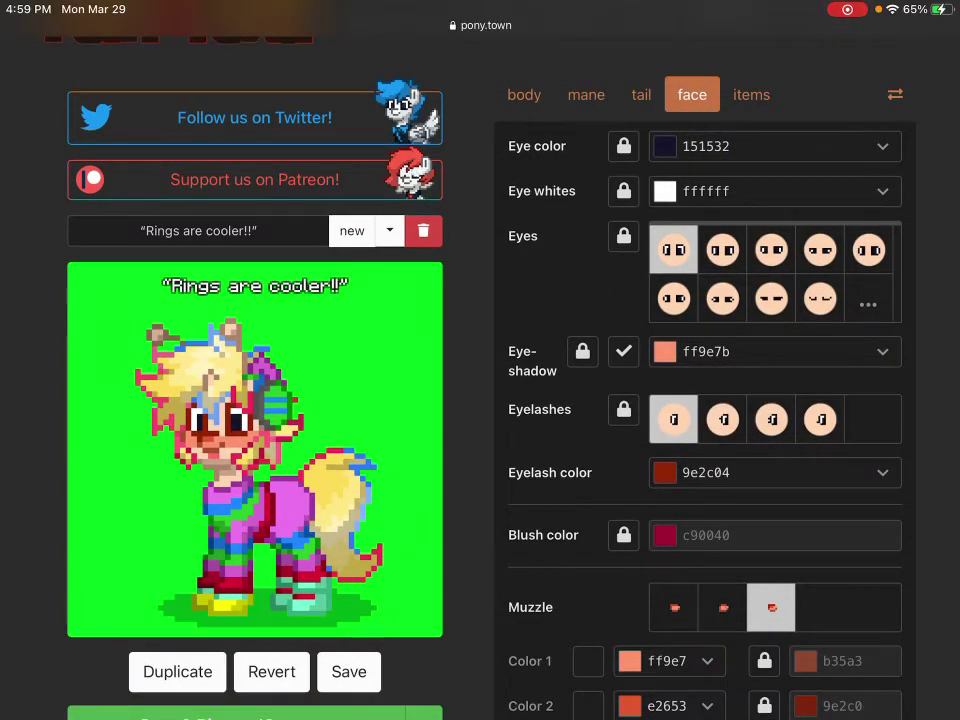
scroll(480, 400, up, 2)
click(760, 232)
double_click(706, 232)
click(638, 192)
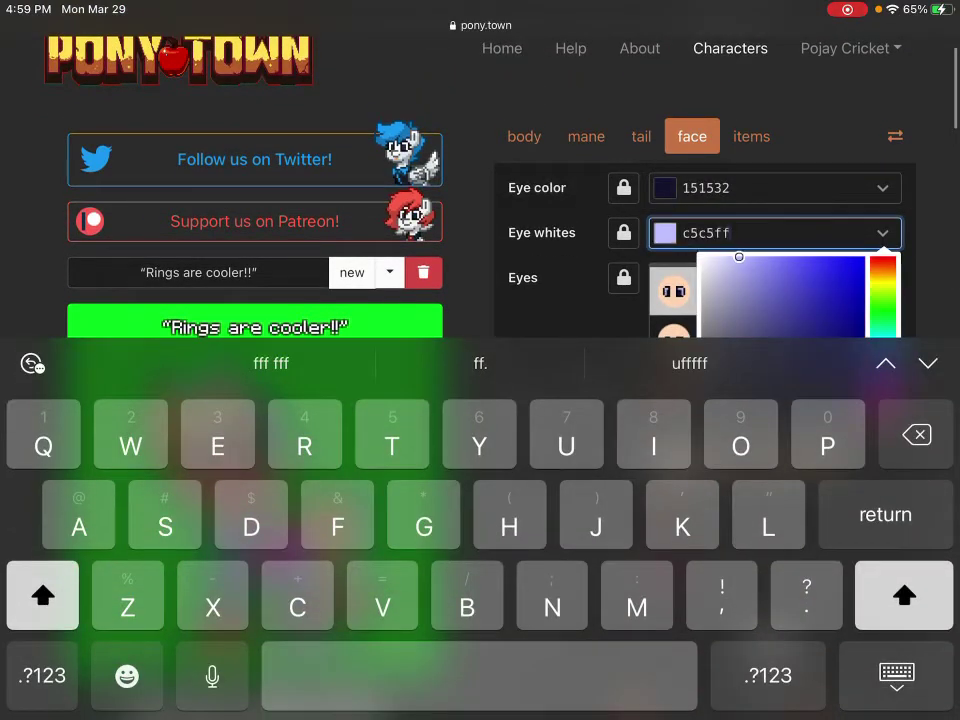
click(897, 675)
Step: Lighten the eye colour to dark blue 2d2d76
scroll(480, 400, down, 1)
click(760, 147)
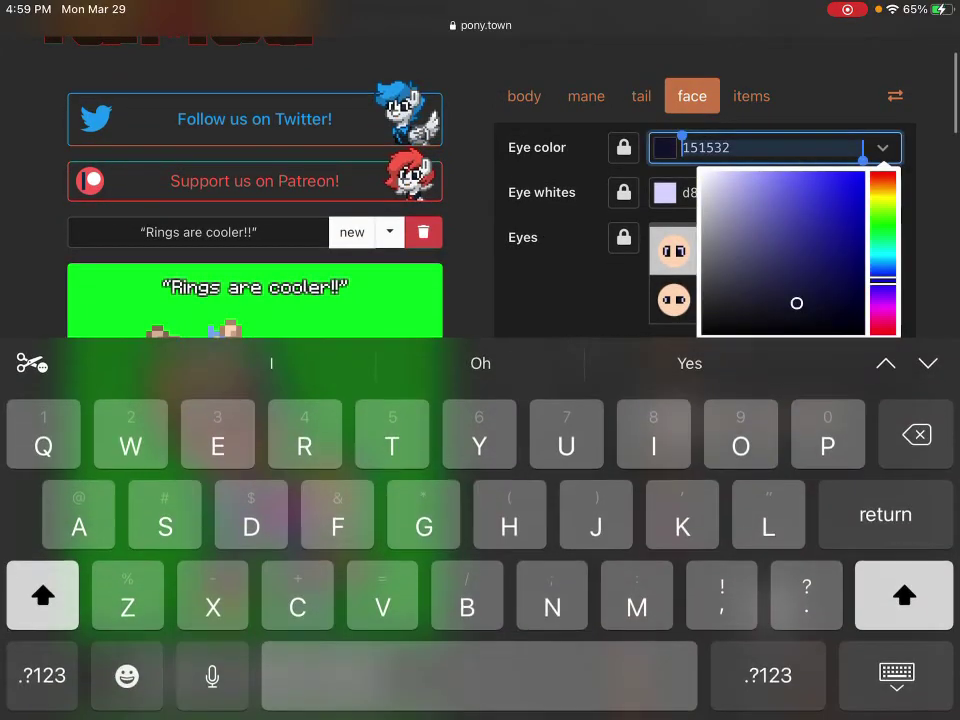
click(897, 675)
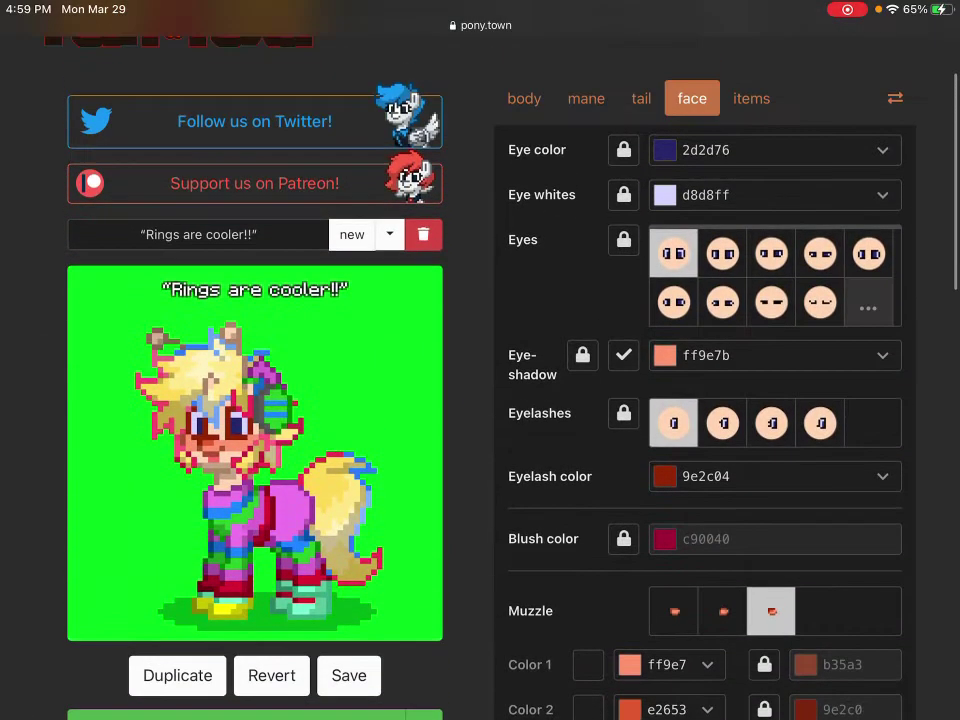
click(751, 97)
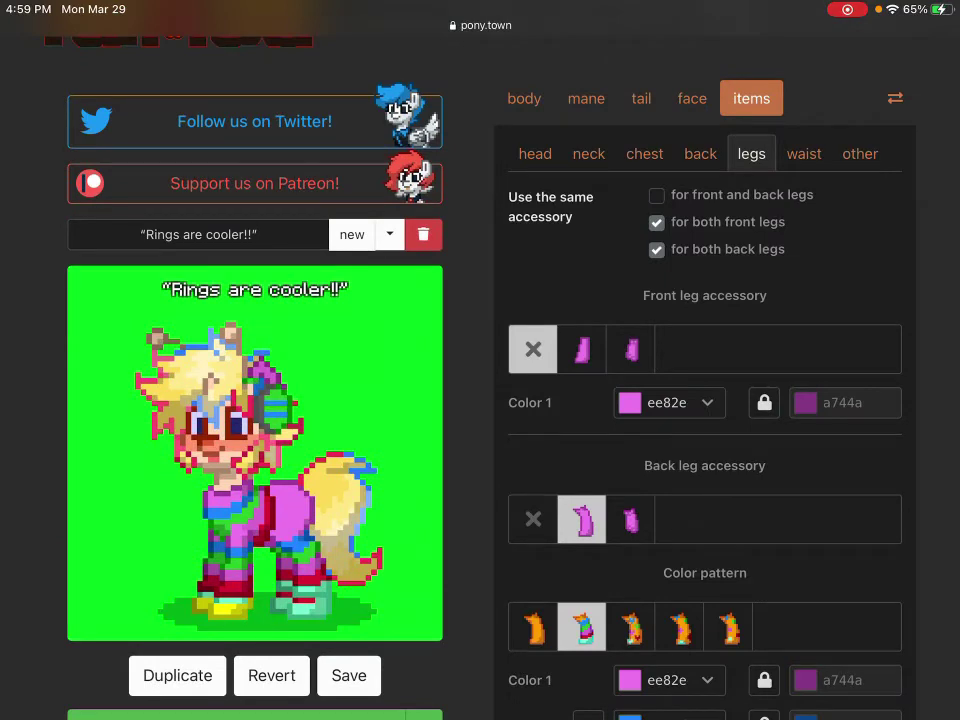
Step: Set the horn's first colour to dark grey 47465 in the body settings
click(524, 98)
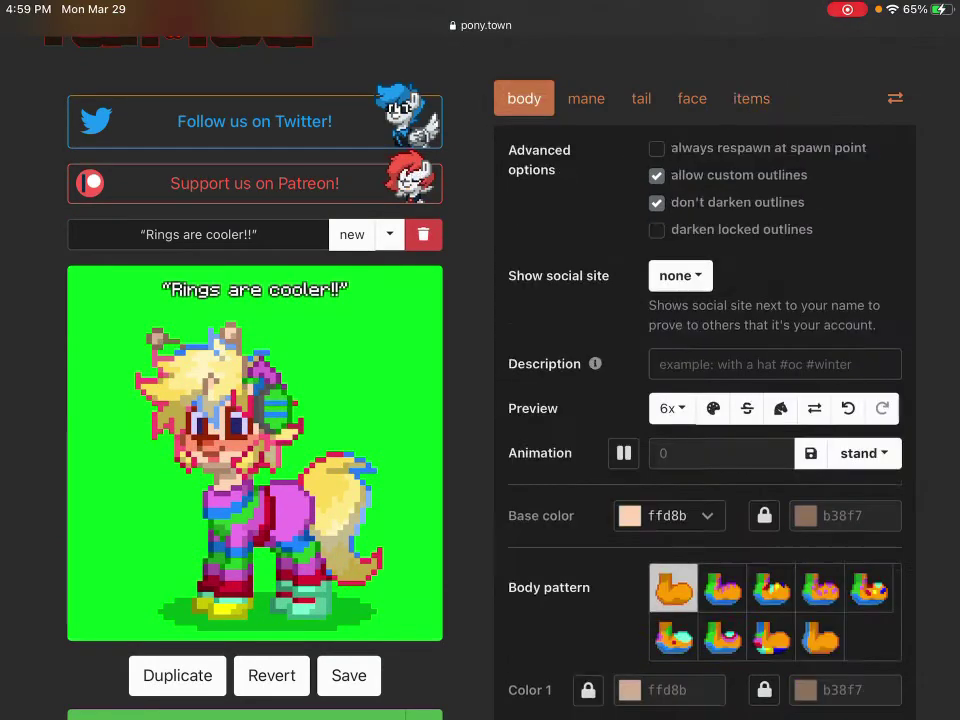
scroll(700, 400, down, 15)
click(668, 184)
click(723, 250)
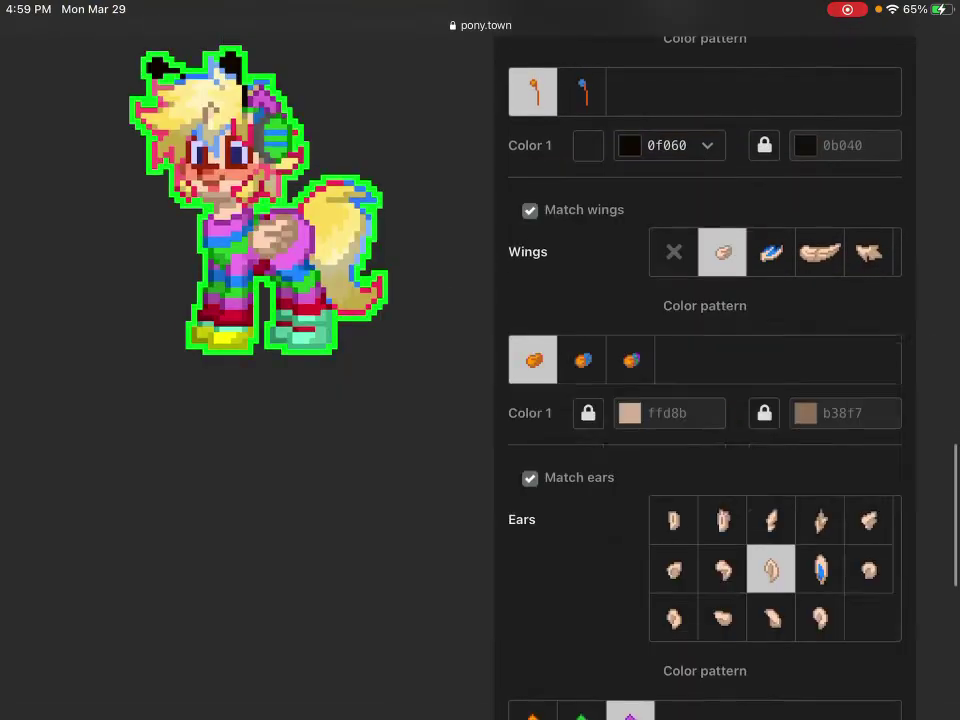
click(673, 250)
click(668, 142)
drag(686, 324, 564, 281)
click(250, 500)
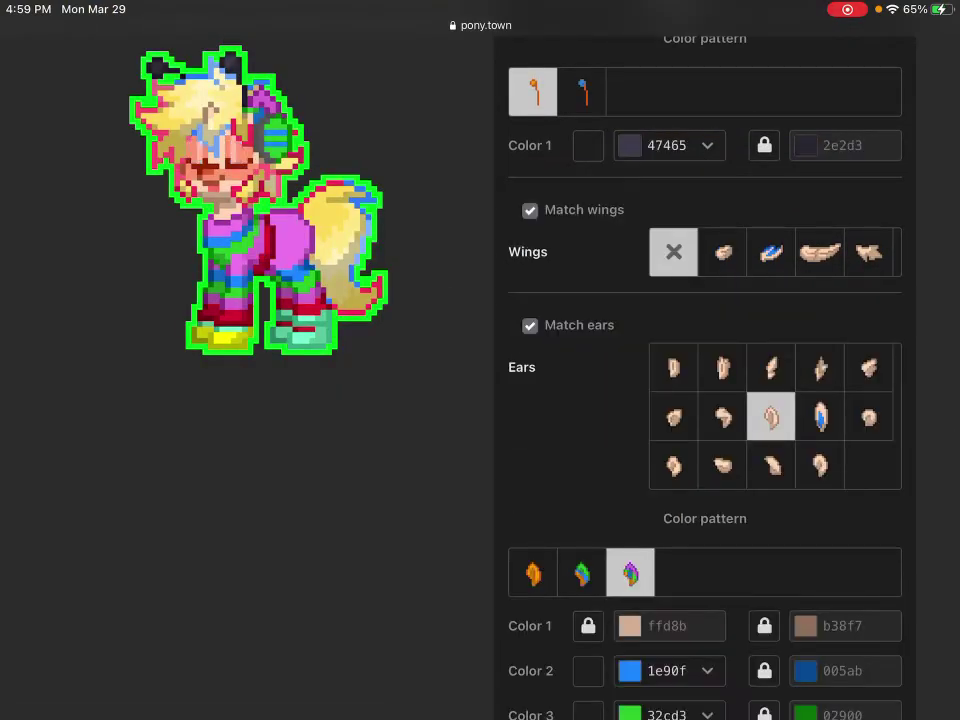
Step: Try a wing style and colour pattern, then leave the wings off
click(723, 252)
click(630, 356)
click(673, 252)
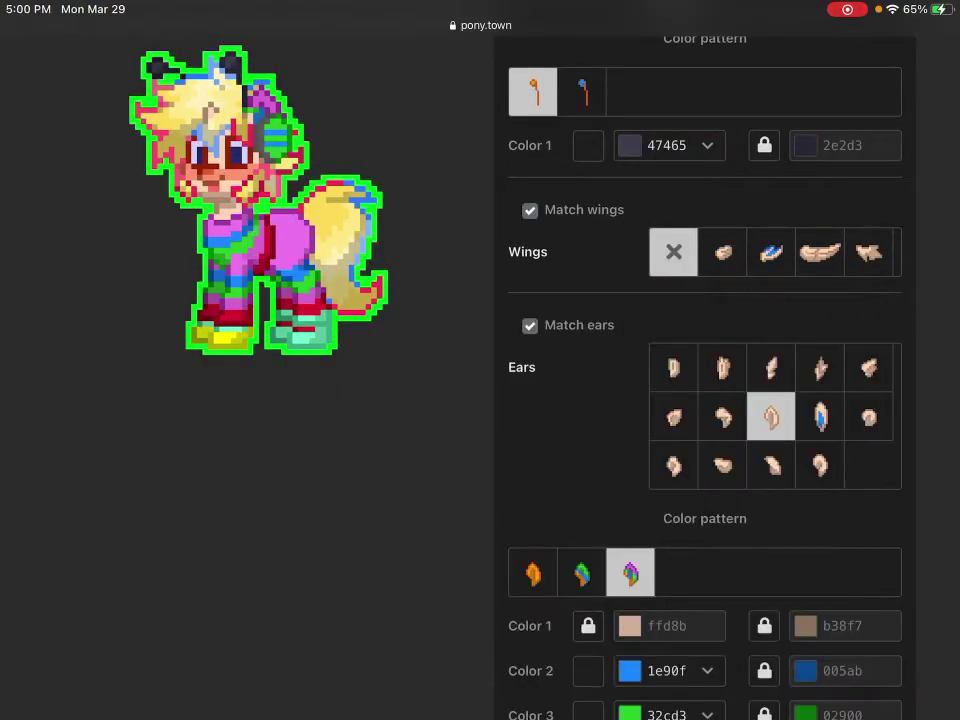
click(668, 145)
click(250, 500)
Step: Show the neck accessories in the item settings
scroll(700, 400, up, 15)
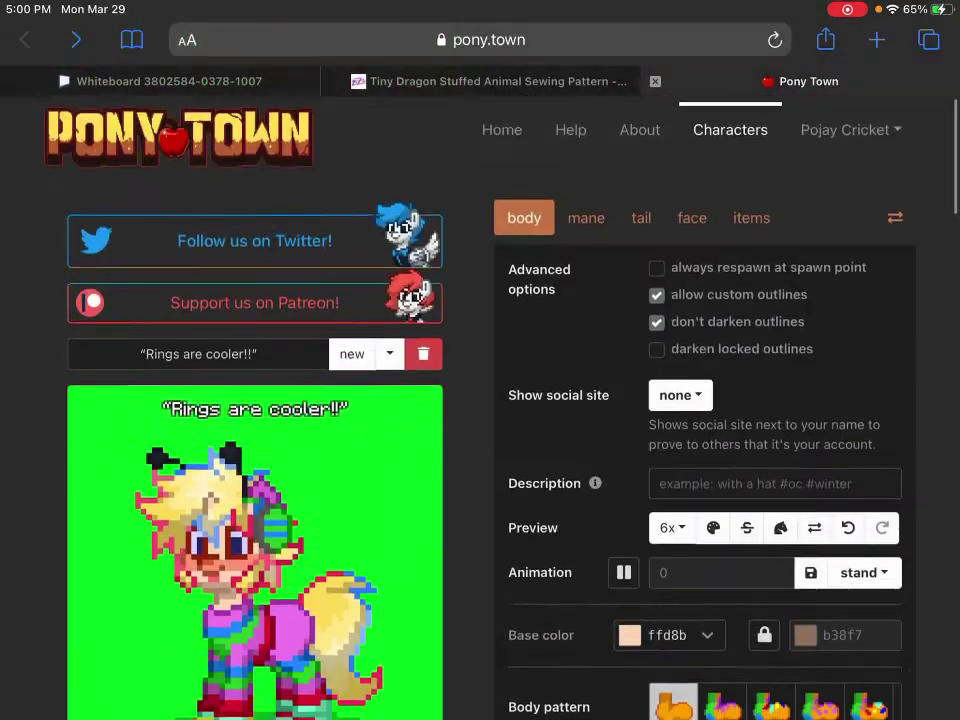
scroll(700, 400, down, 2)
click(752, 133)
scroll(700, 400, down, 1)
click(535, 164)
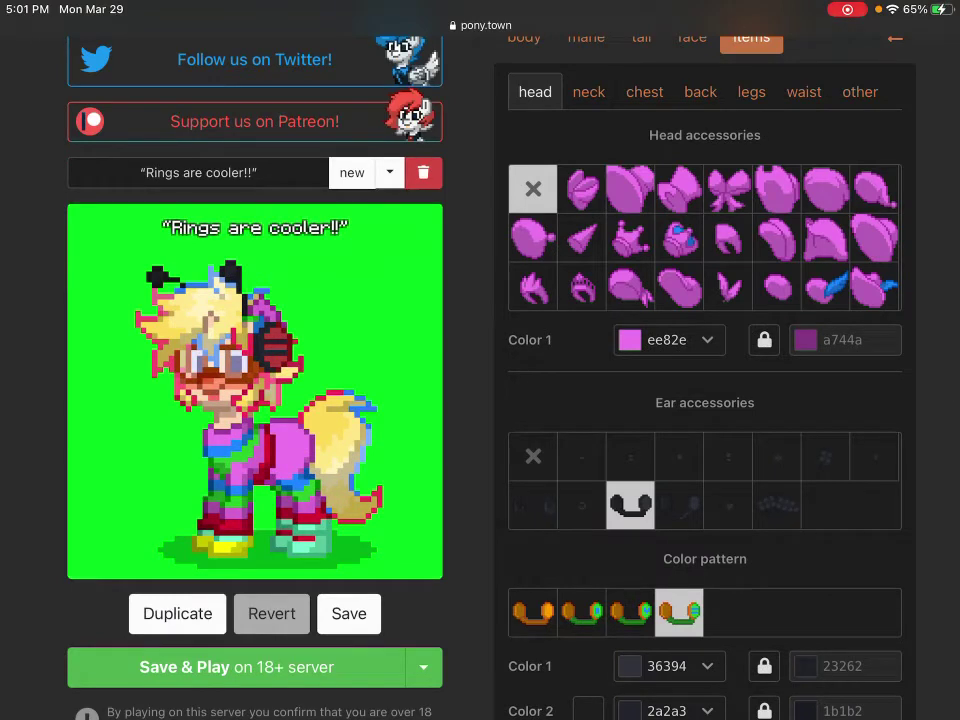
Step: Scroll up and show the head and ear accessories, with headphones selected
scroll(480, 360, up, 1)
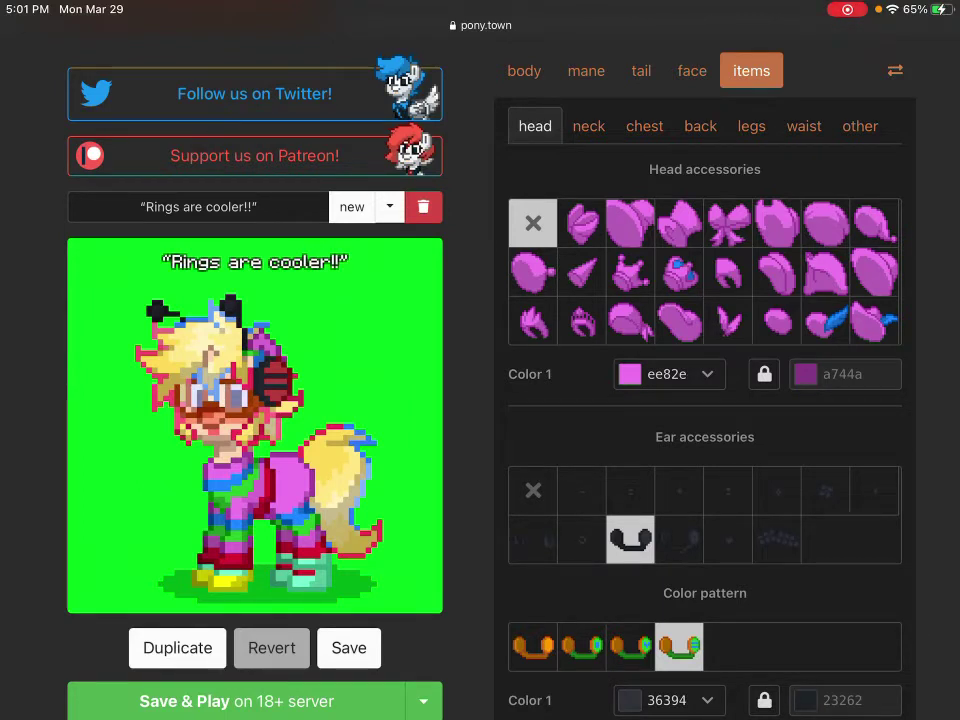
click(588, 126)
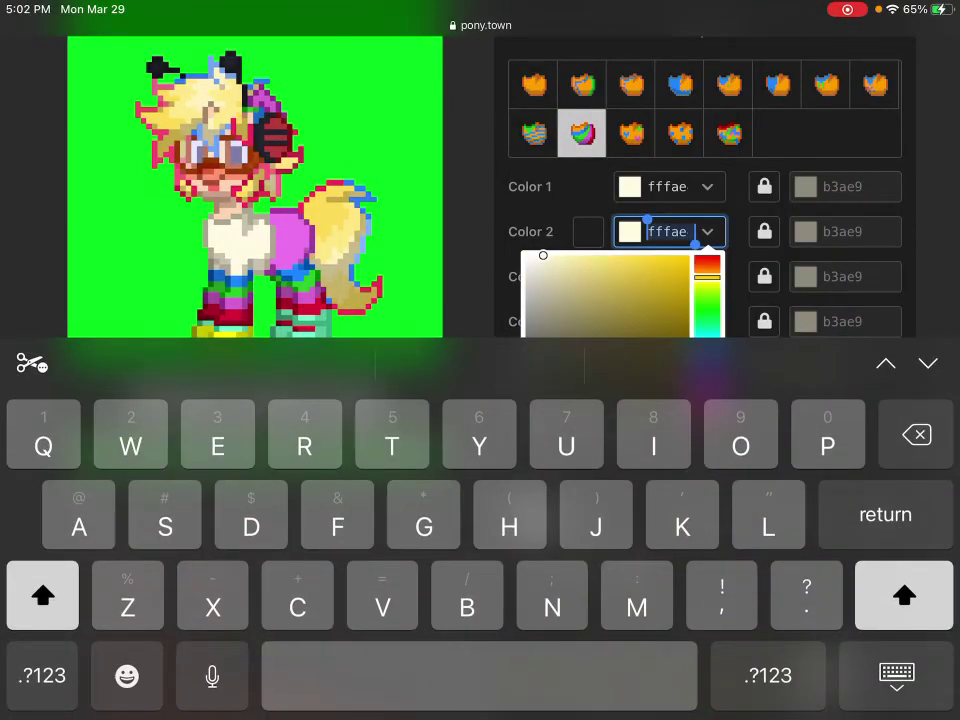
Step: Enter the cream hex values fff6e5e2bb and copy the second shirt colour into the third shade
text(fff6e4)
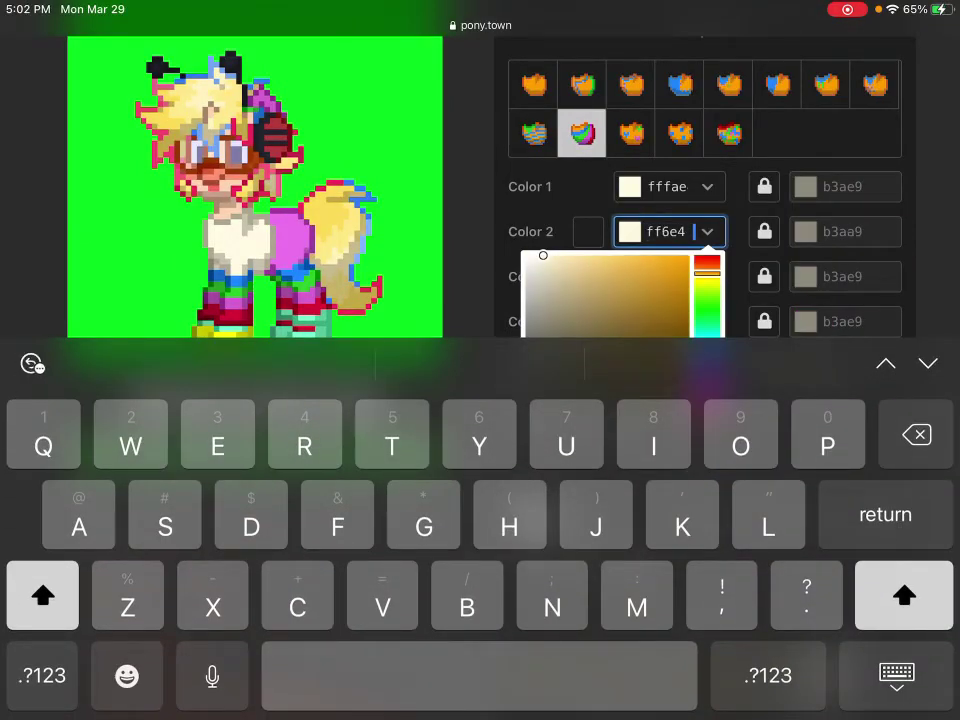
text(5e2bb)
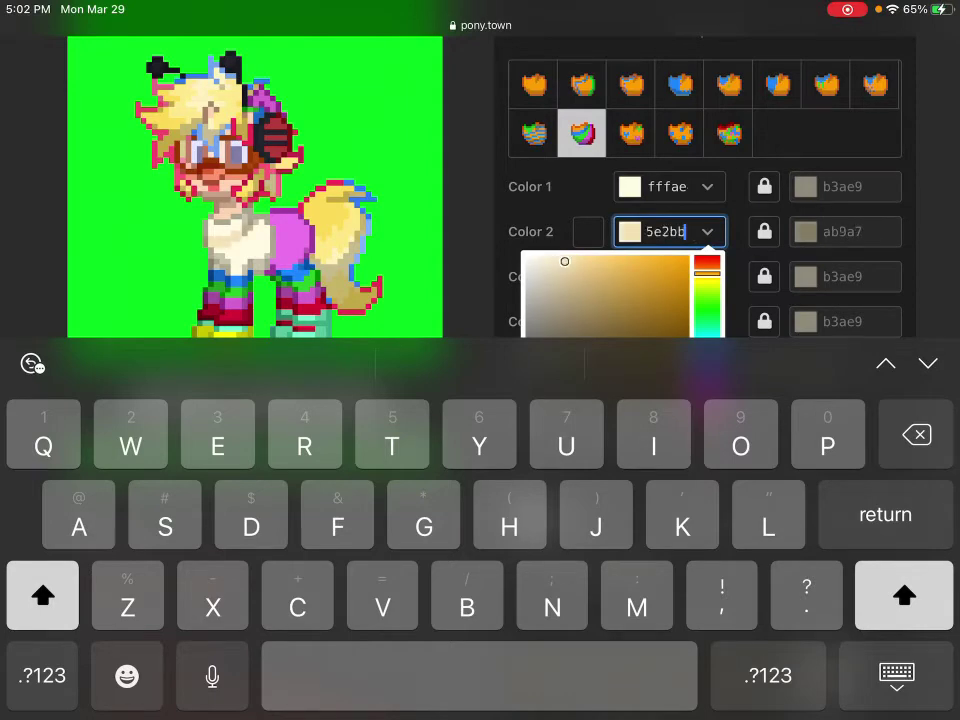
text(beac7)
click(660, 231)
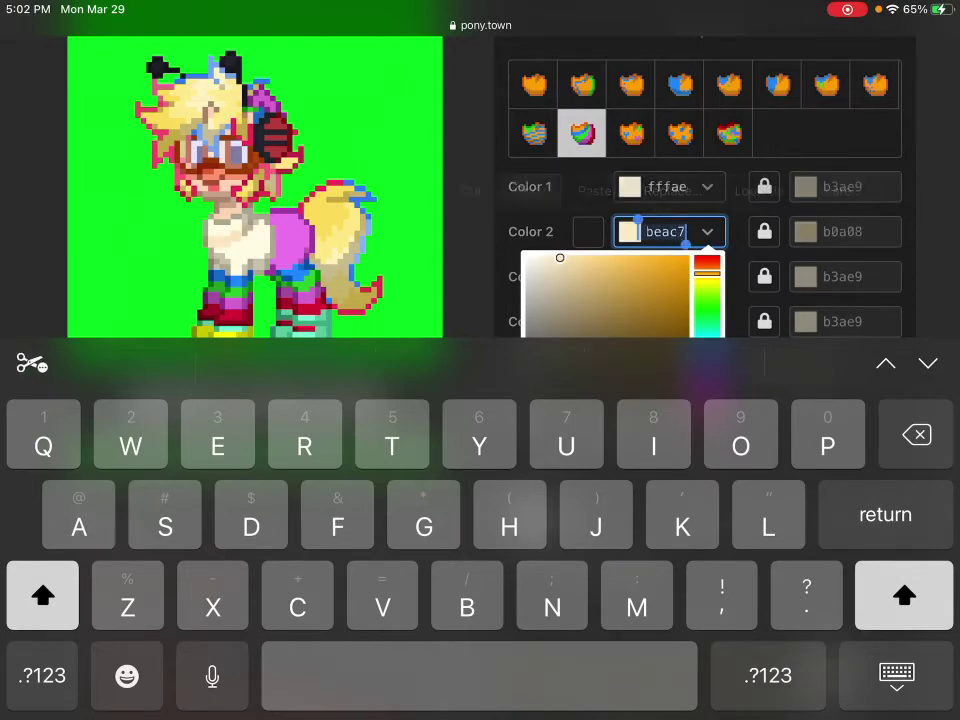
click(897, 676)
click(668, 276)
click(604, 236)
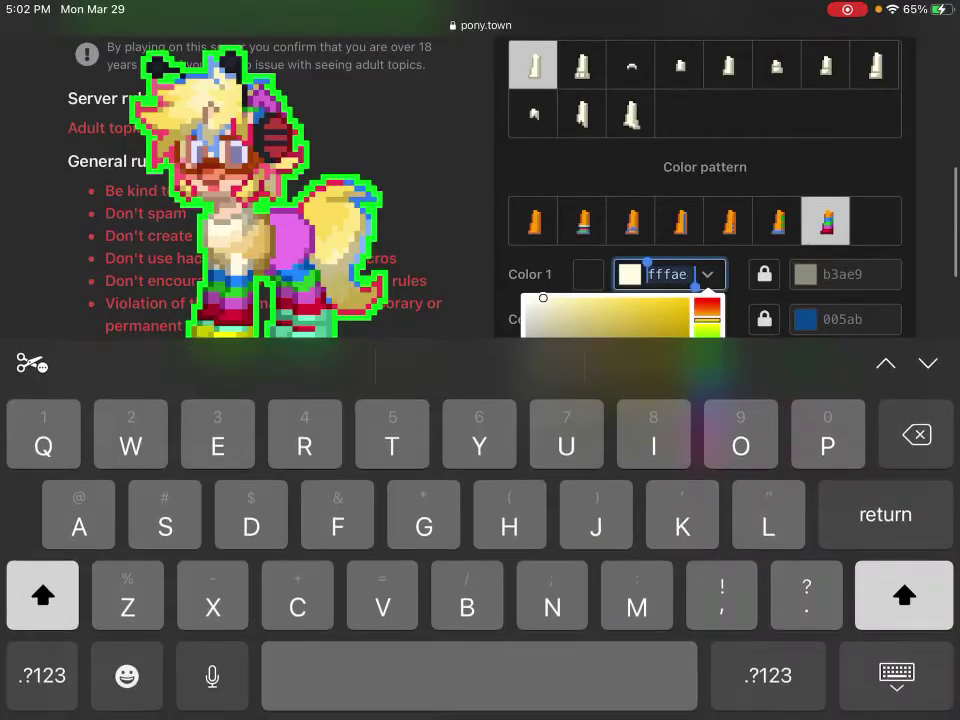
Step: Enter colour e4ffe, adjust its shade, and save the character
text(e4ffe)
drag(548, 222, 680, 222)
scroll(480, 360, up, 10)
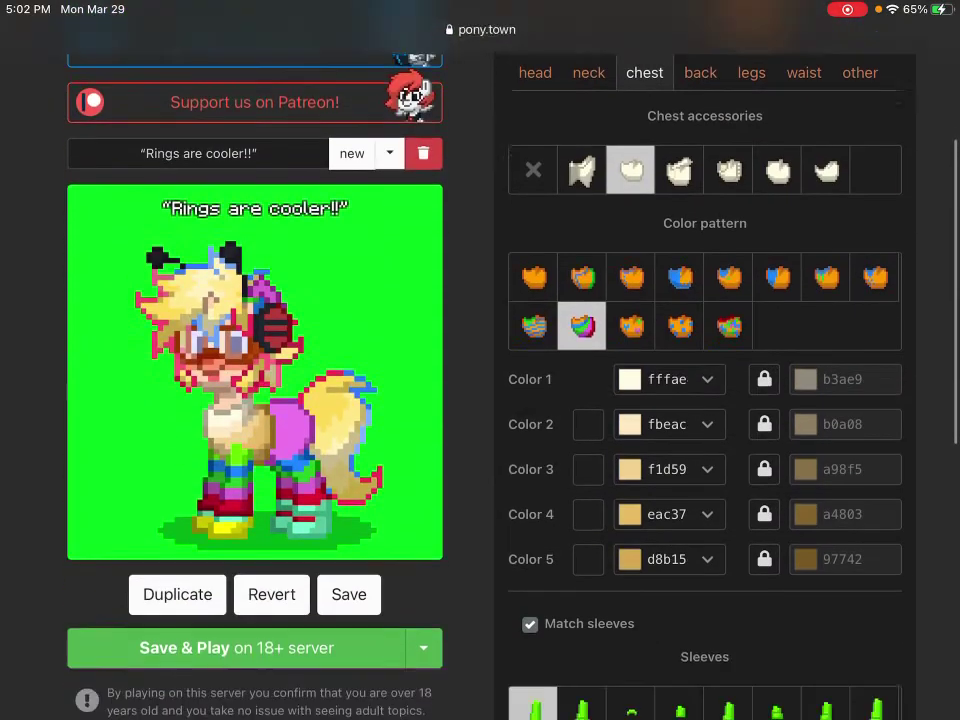
scroll(480, 360, down, 3)
click(349, 453)
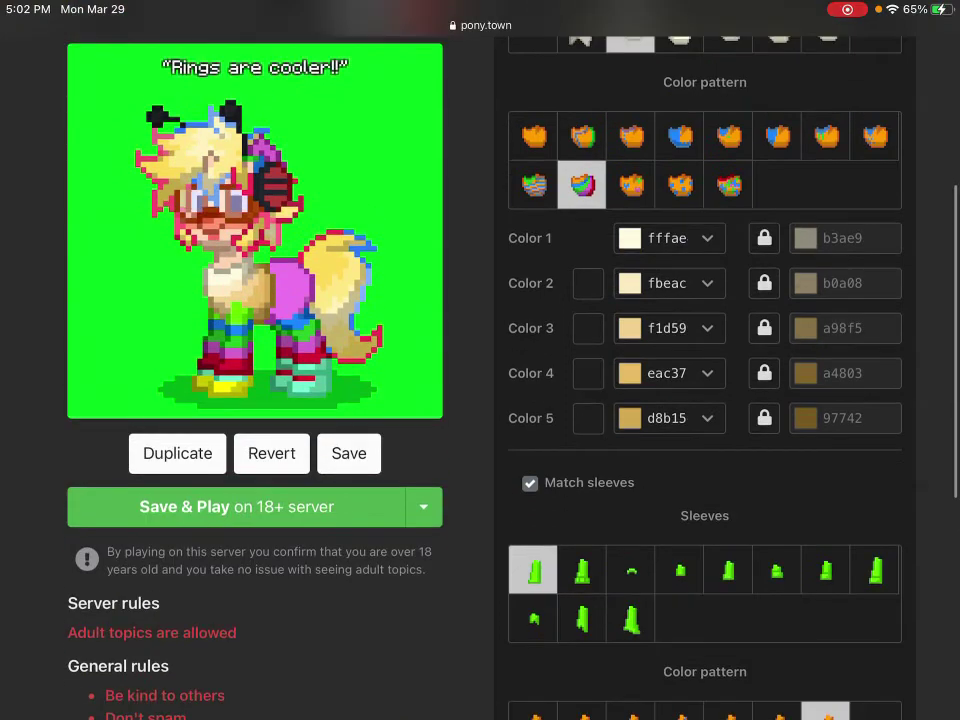
scroll(480, 360, up, 2)
click(389, 139)
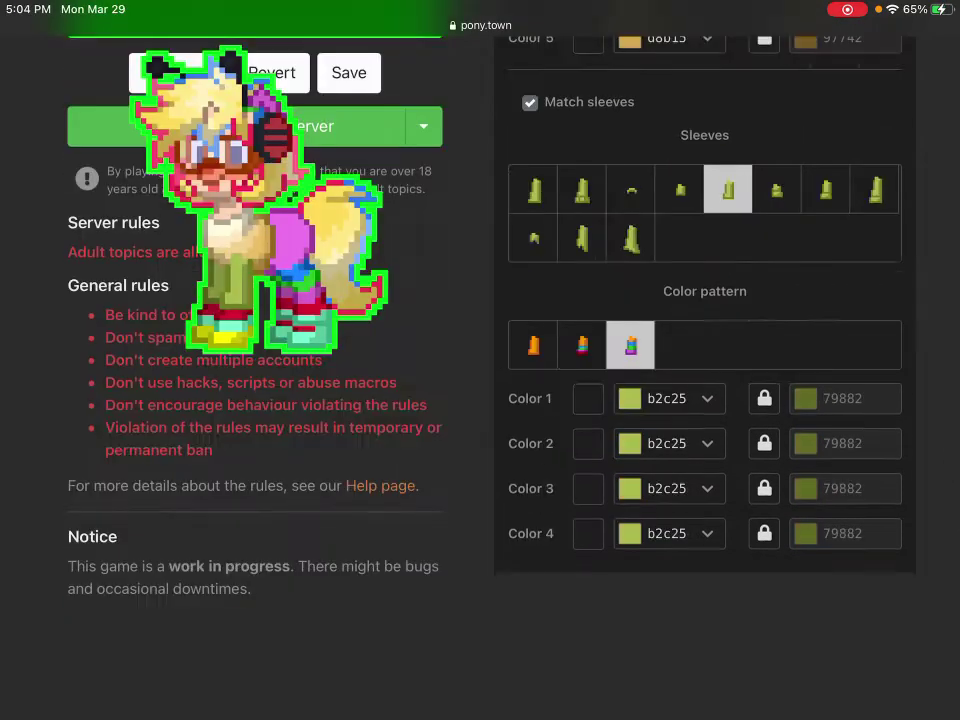
Step: Darken the second sleeve colour to a deeper olive shade
click(588, 443)
click(588, 443)
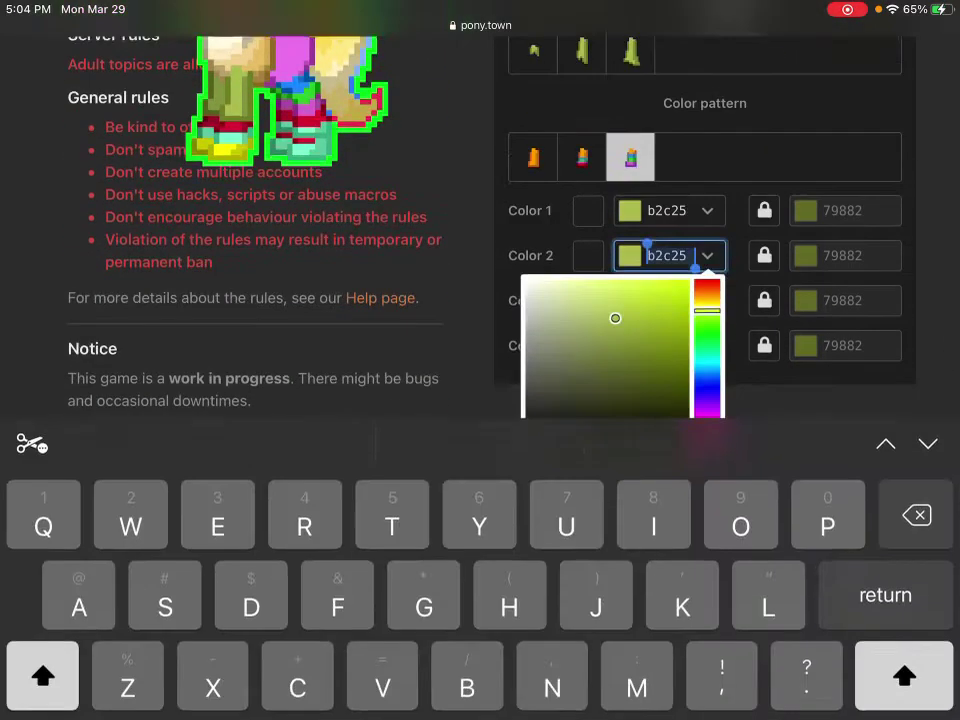
click(668, 443)
click(604, 145)
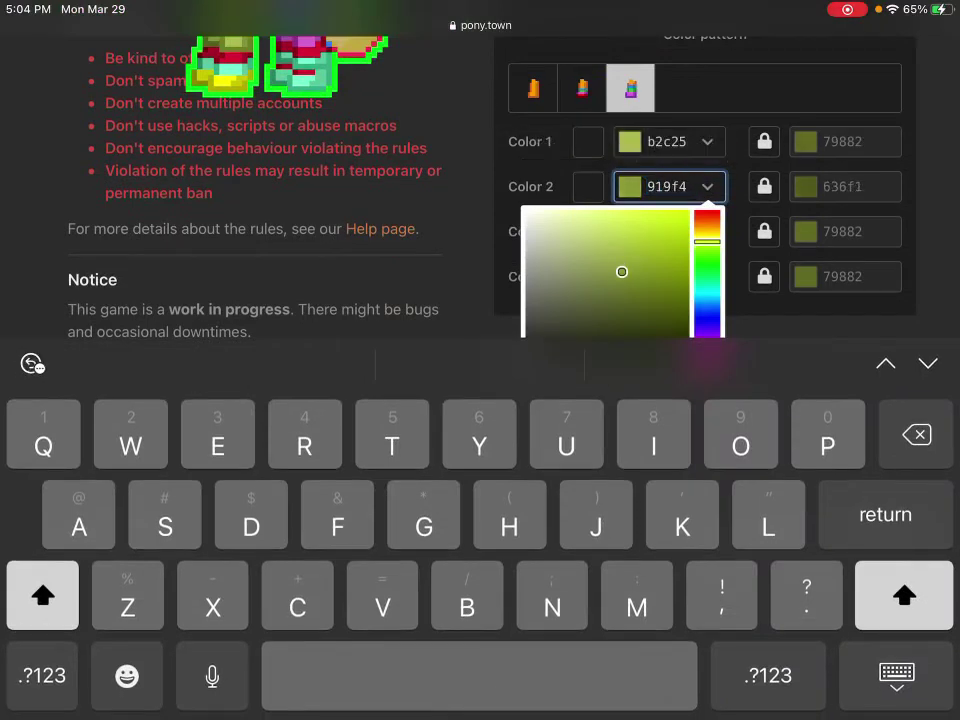
click(896, 675)
Step: Darken the third and fourth sleeve colours progressively toward the bottom
click(643, 364)
click(626, 265)
click(626, 278)
click(896, 675)
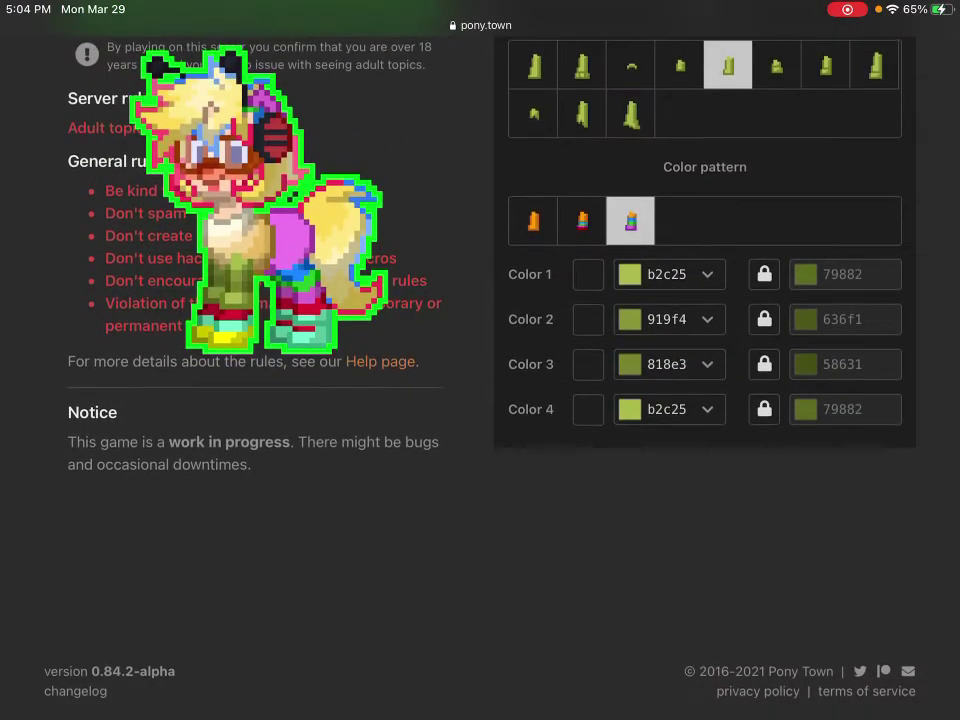
click(643, 407)
click(665, 186)
click(603, 146)
click(628, 298)
click(896, 675)
scroll(480, 360, up, 10)
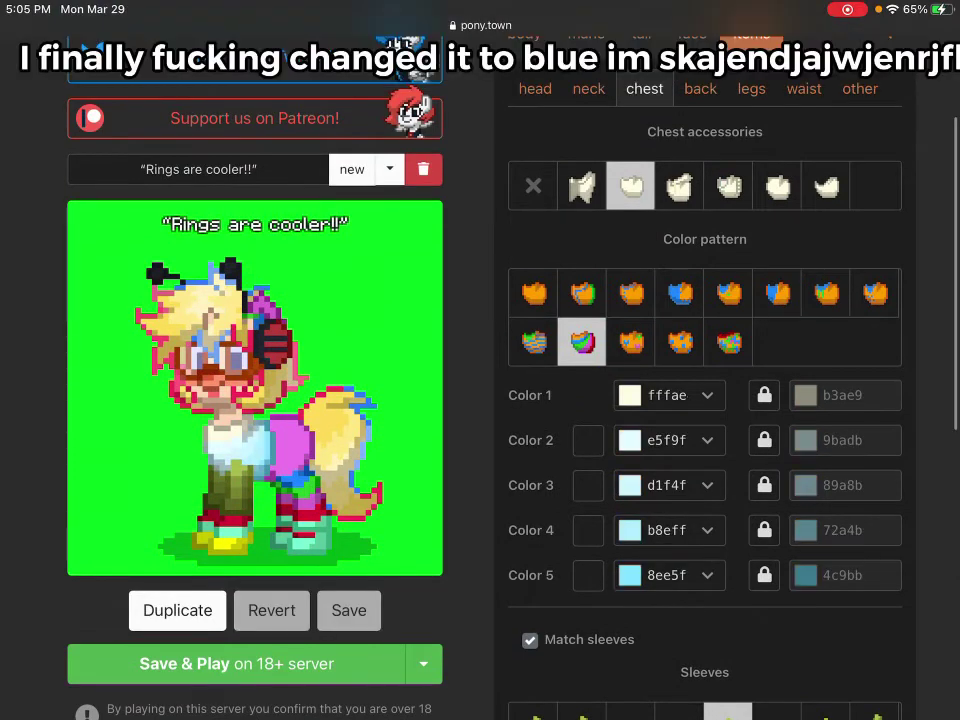
Step: Show the skirt and pants options and scroll through their colours
click(700, 33)
scroll(272, 558, down, 3)
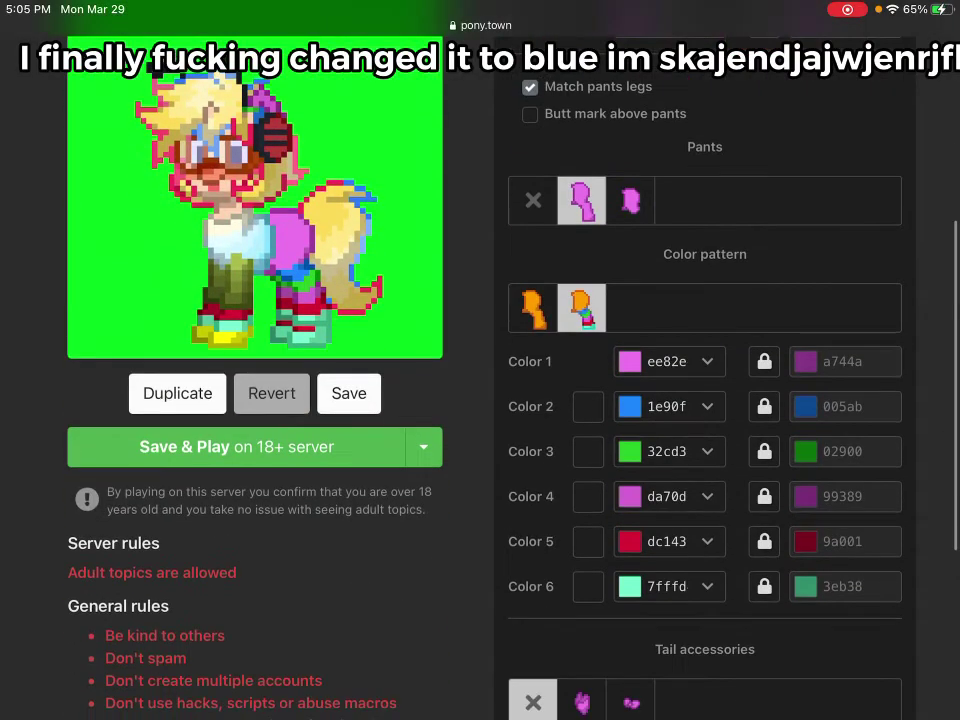
scroll(480, 400, down, 3)
scroll(480, 400, up, 5)
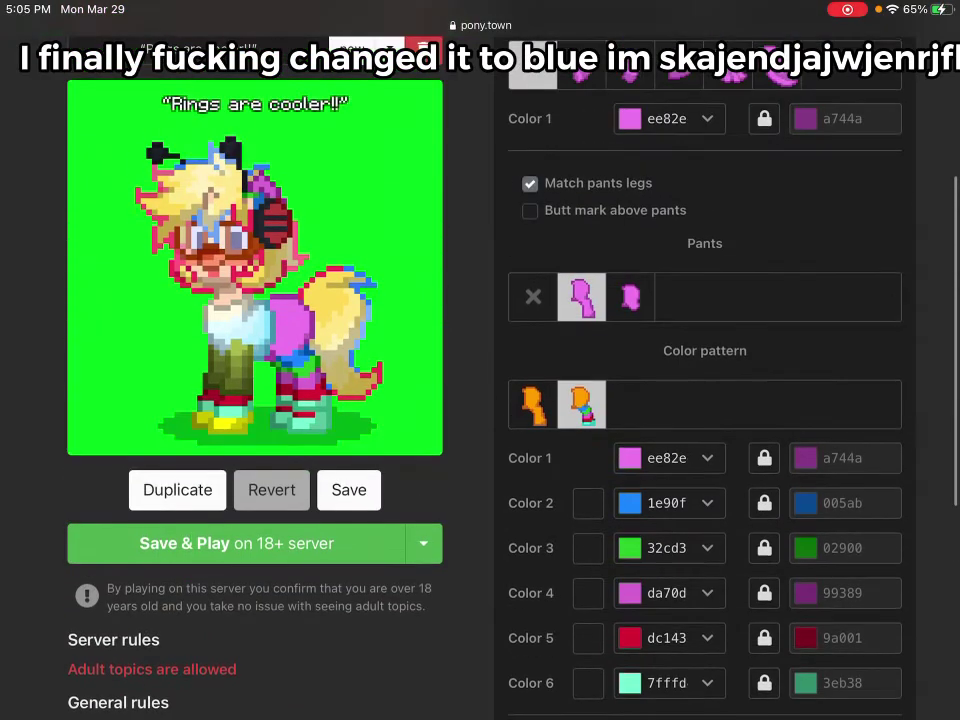
scroll(480, 400, down, 4)
scroll(480, 400, up, 10)
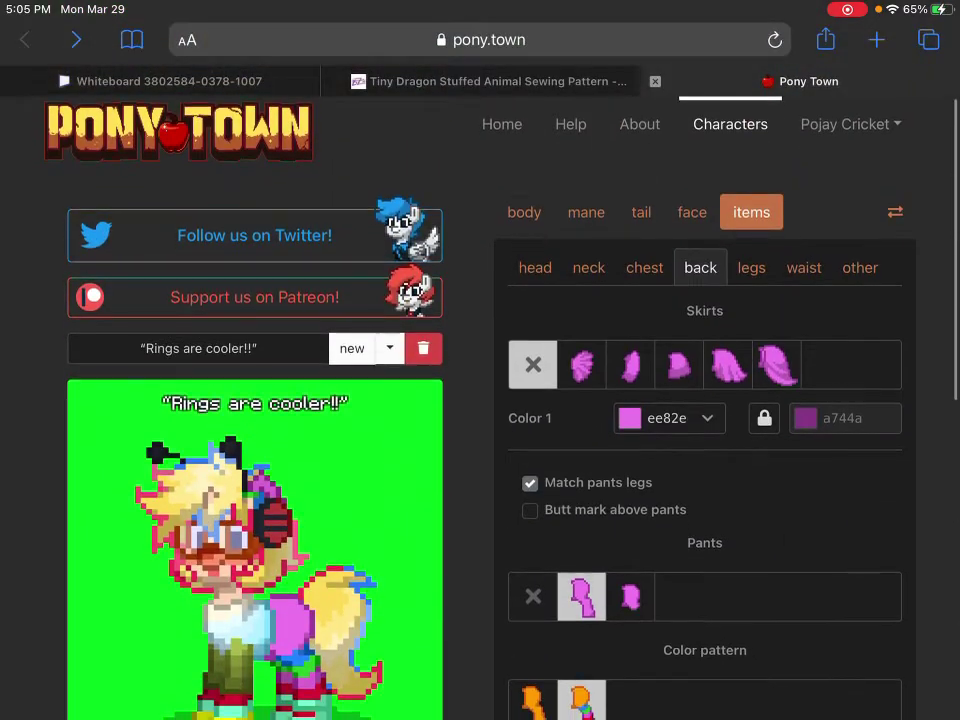
Step: Copy the skin base colour ffd8b from the body settings
click(524, 219)
scroll(480, 400, down, 10)
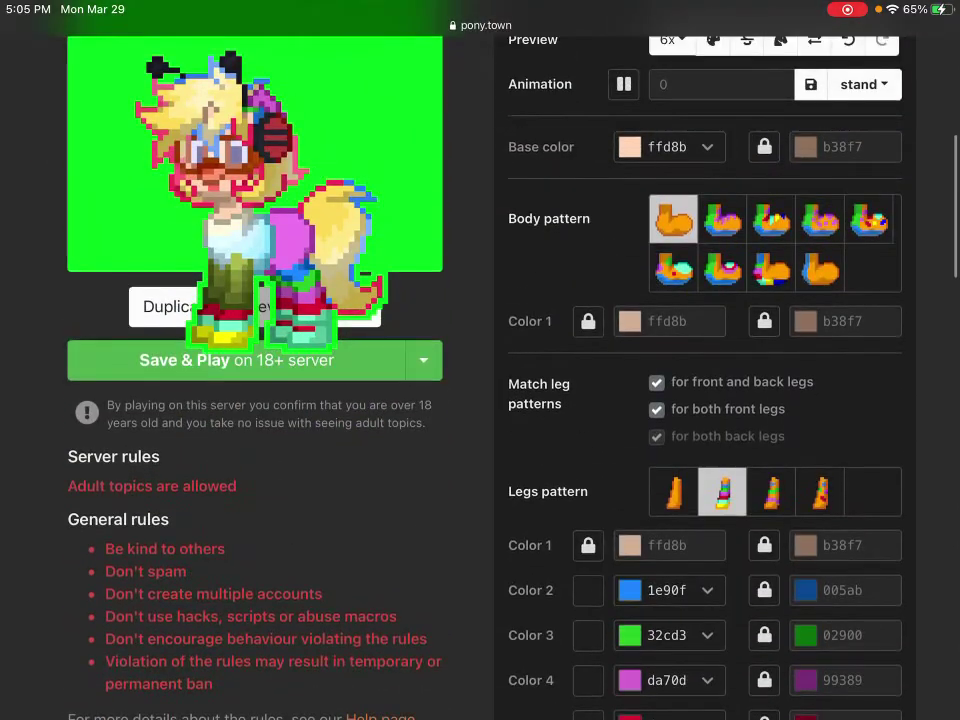
click(667, 146)
click(667, 146)
click(540, 103)
click(896, 675)
Step: Return to the pants clothing items and scroll to their colours
scroll(480, 400, up, 10)
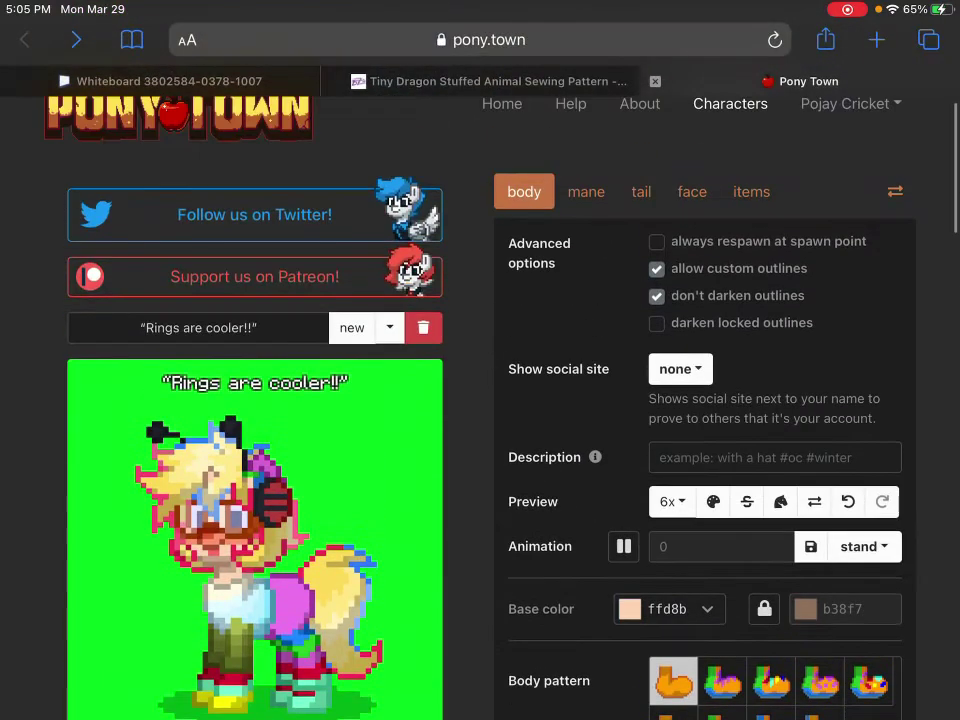
click(751, 191)
scroll(480, 400, down, 10)
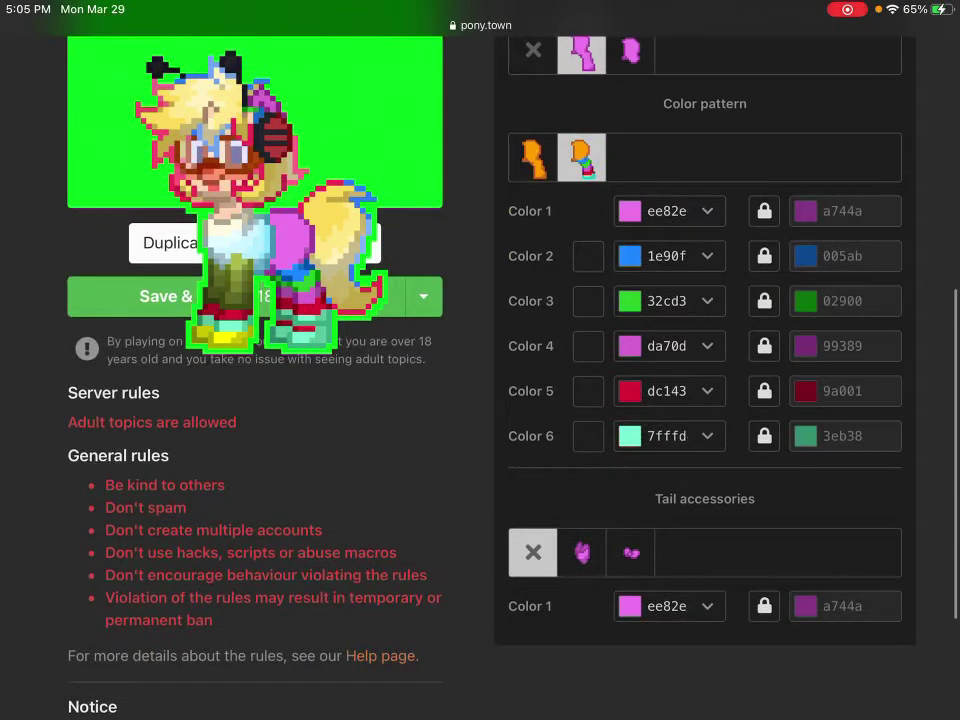
Step: Paste the skin tone into pants colours 4, 5 and 6
click(667, 211)
click(880, 677)
click(667, 346)
click(667, 187)
click(603, 146)
click(896, 677)
click(667, 232)
click(667, 232)
click(603, 191)
click(896, 677)
click(667, 287)
click(667, 287)
click(603, 236)
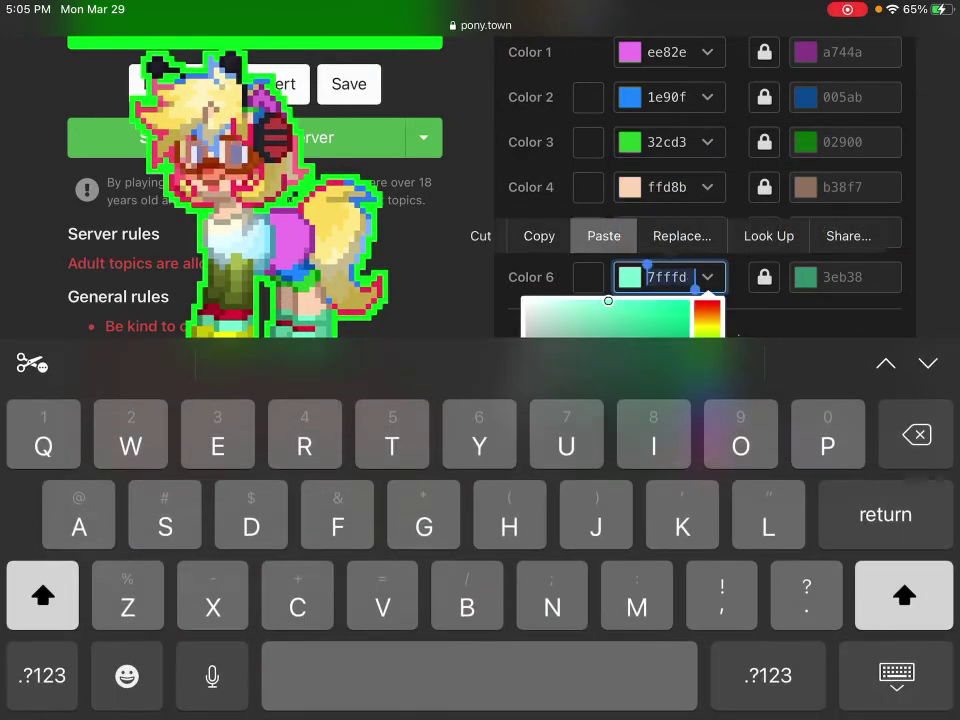
Step: Try the other pants style, restore the multicolour pattern, and save the character
scroll(705, 200, up, 3)
click(533, 209)
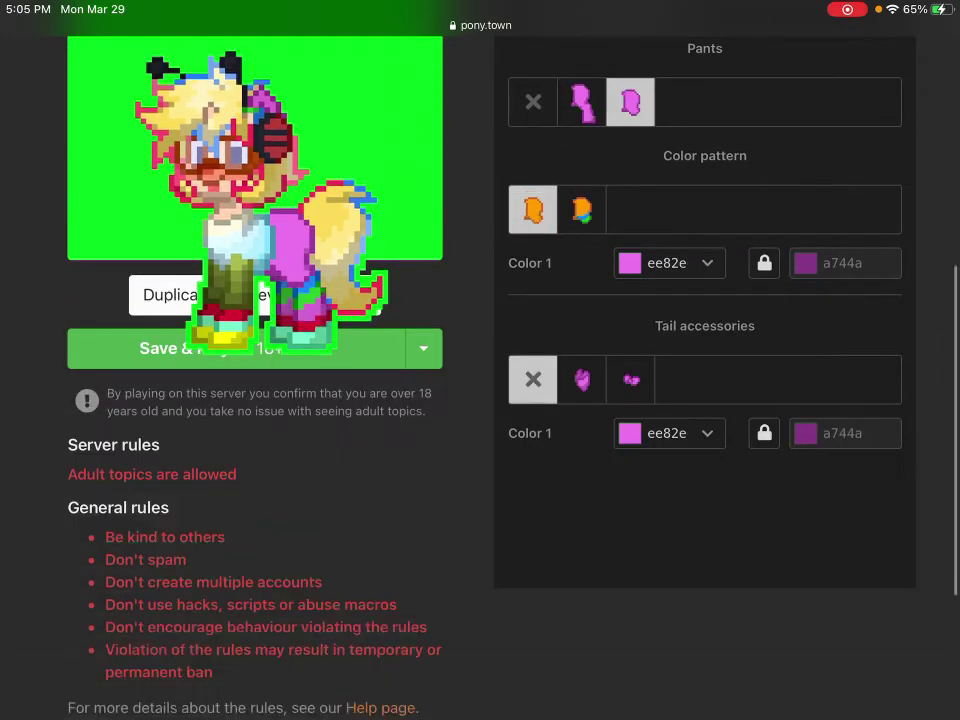
click(582, 102)
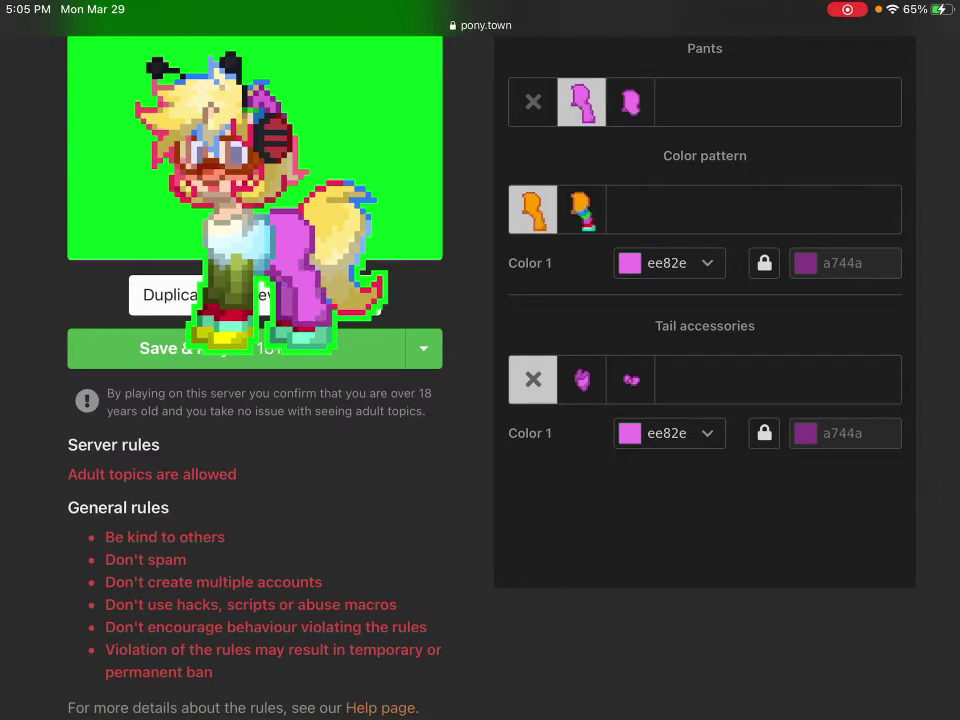
click(581, 209)
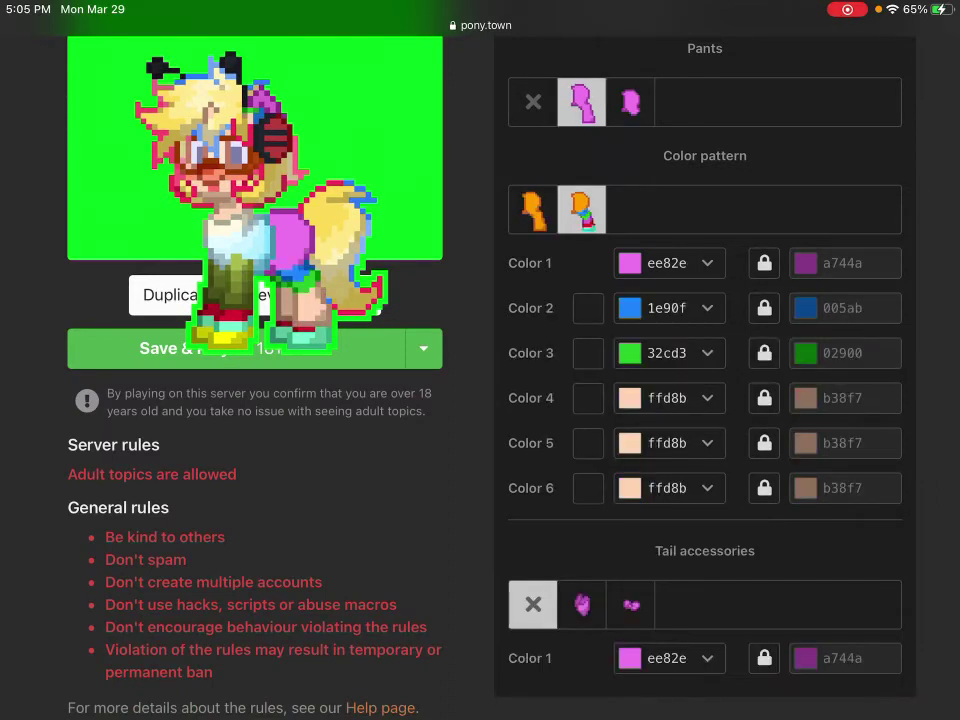
click(588, 397)
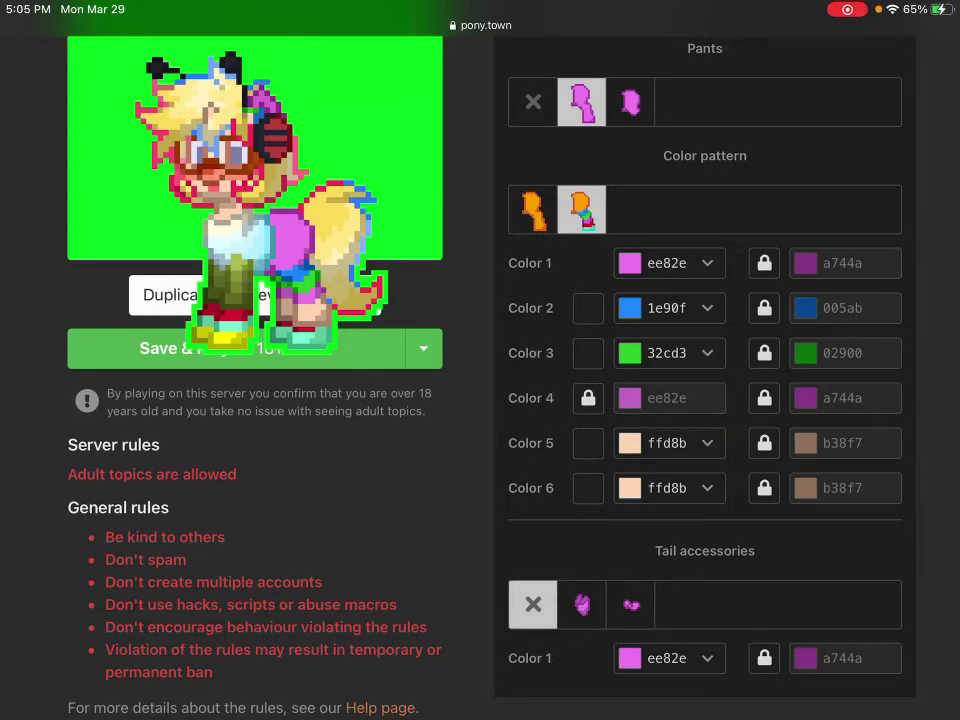
scroll(480, 360, up, 3)
click(349, 506)
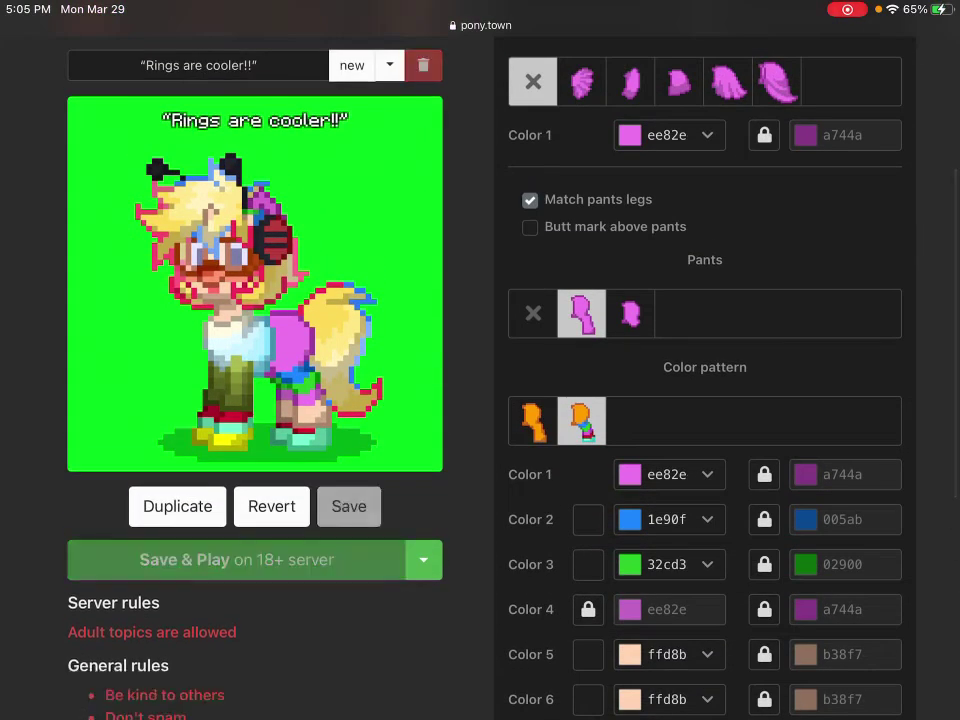
Step: Reapply the skin tone ffd8b to pants Color 4
scroll(480, 360, down, 3)
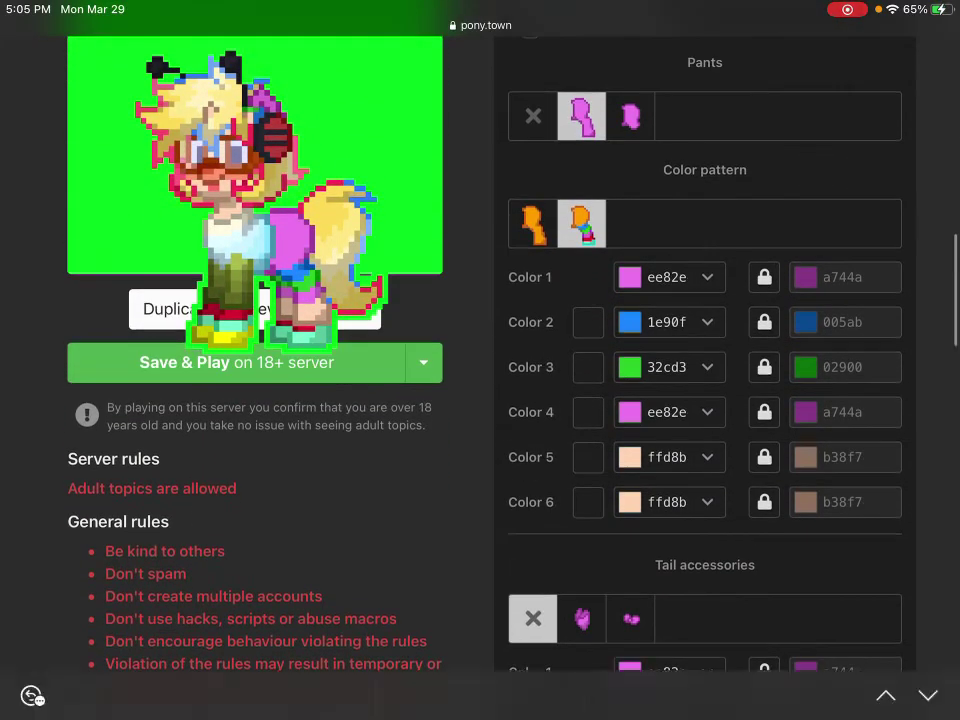
click(667, 412)
double_click(664, 186)
click(602, 144)
click(904, 677)
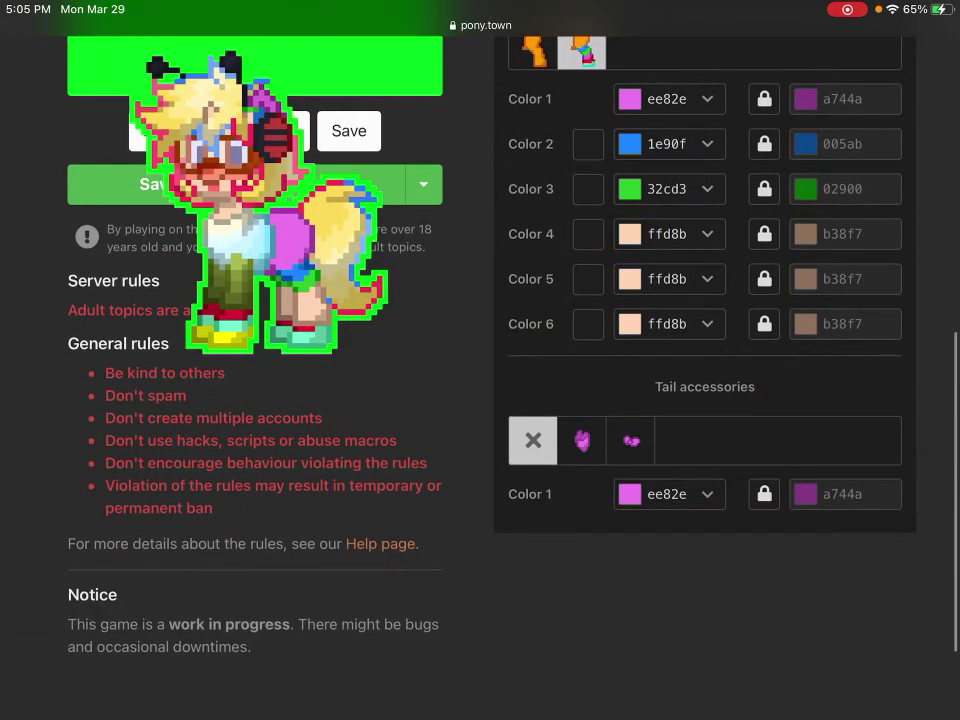
Step: Darken pants Color 5 to shaded peach and copy it into Color 6 as a deeper peach
double_click(667, 272)
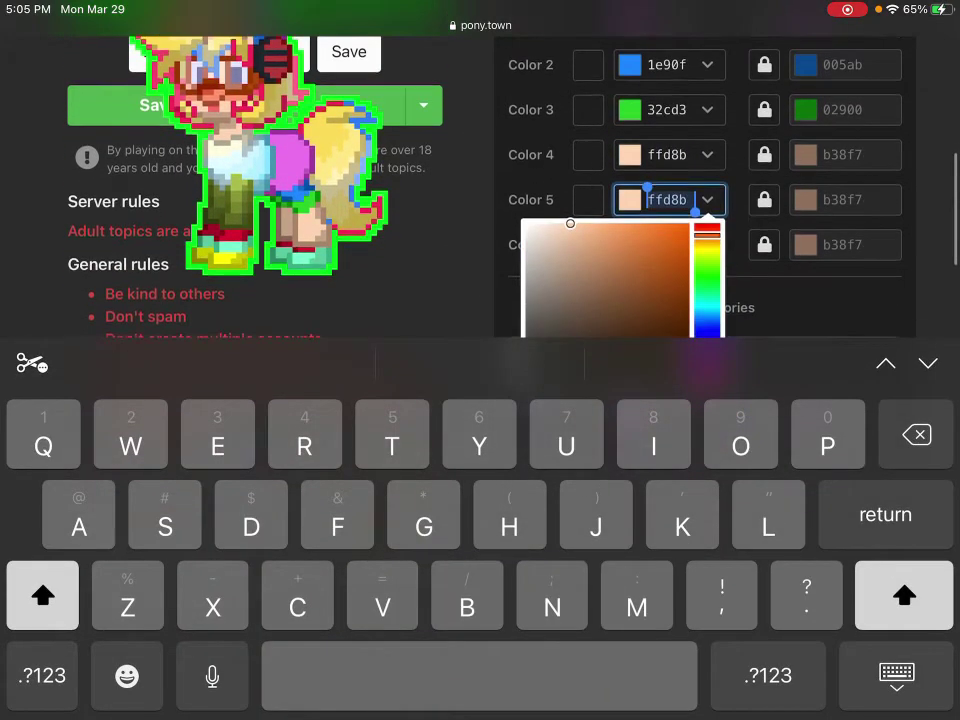
click(604, 172)
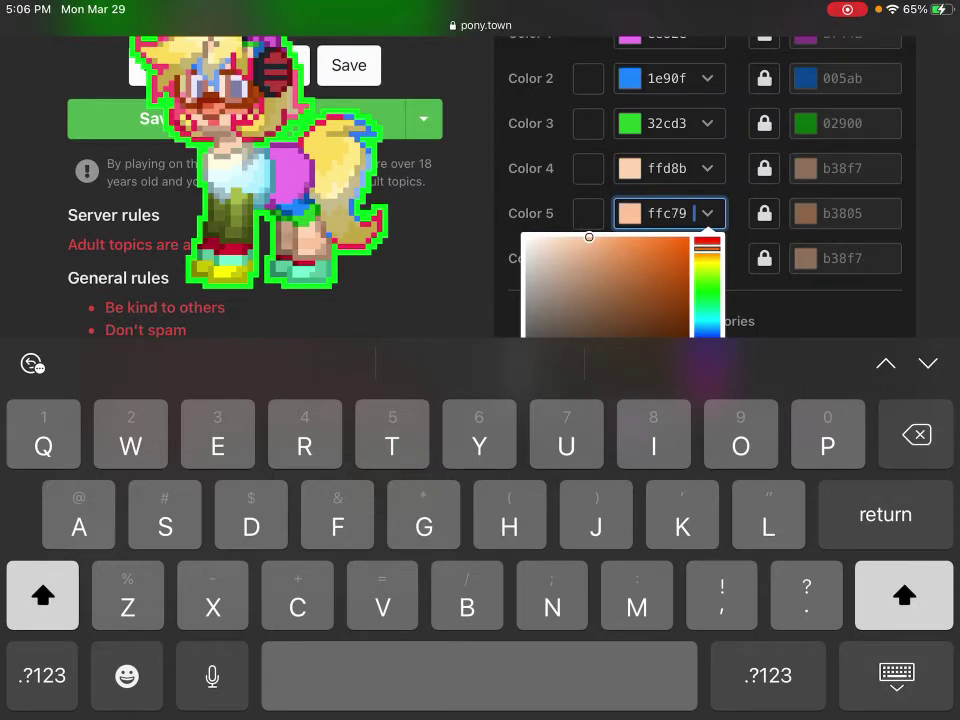
click(667, 213)
click(540, 171)
click(896, 675)
click(667, 258)
click(667, 258)
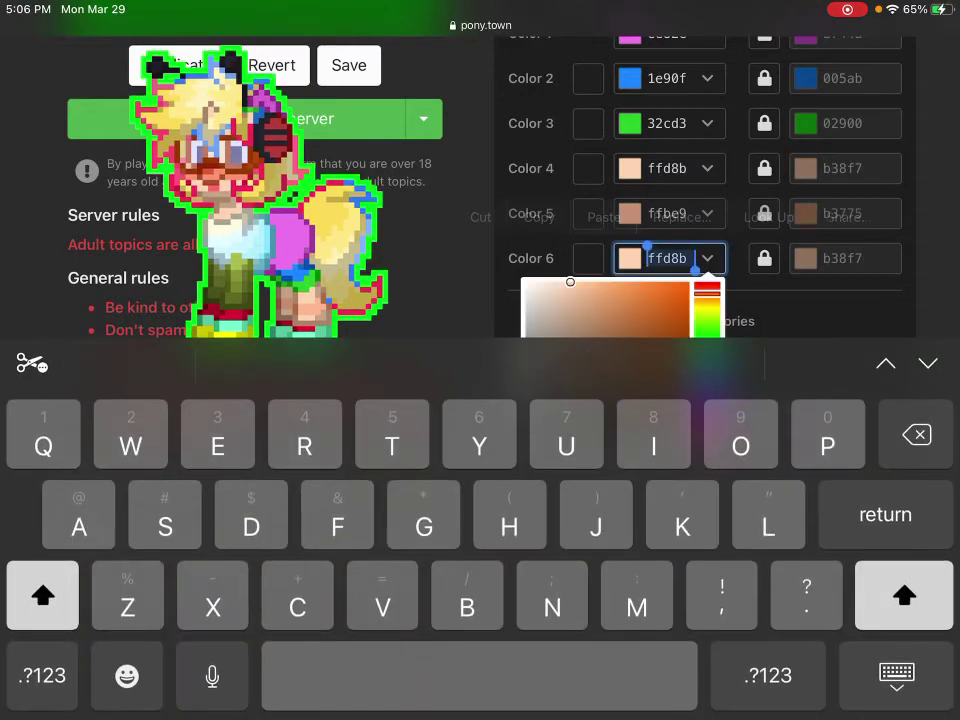
click(615, 214)
click(896, 675)
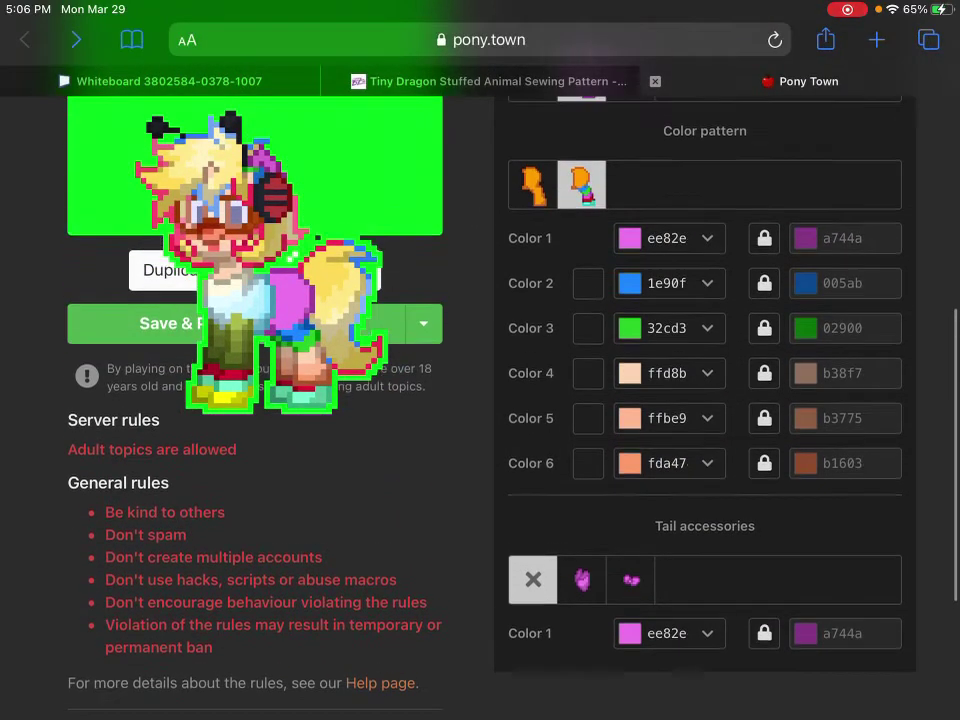
Step: Start shifting pants Color 1 toward blue
click(664, 236)
click(667, 149)
click(600, 108)
Step: Darken pants Color 1 to near-black navy and link Colours 2 and 3 to it
mouse_move(600, 184)
mouse_down()
mouse_move(636, 259)
mouse_move(581, 289)
mouse_up()
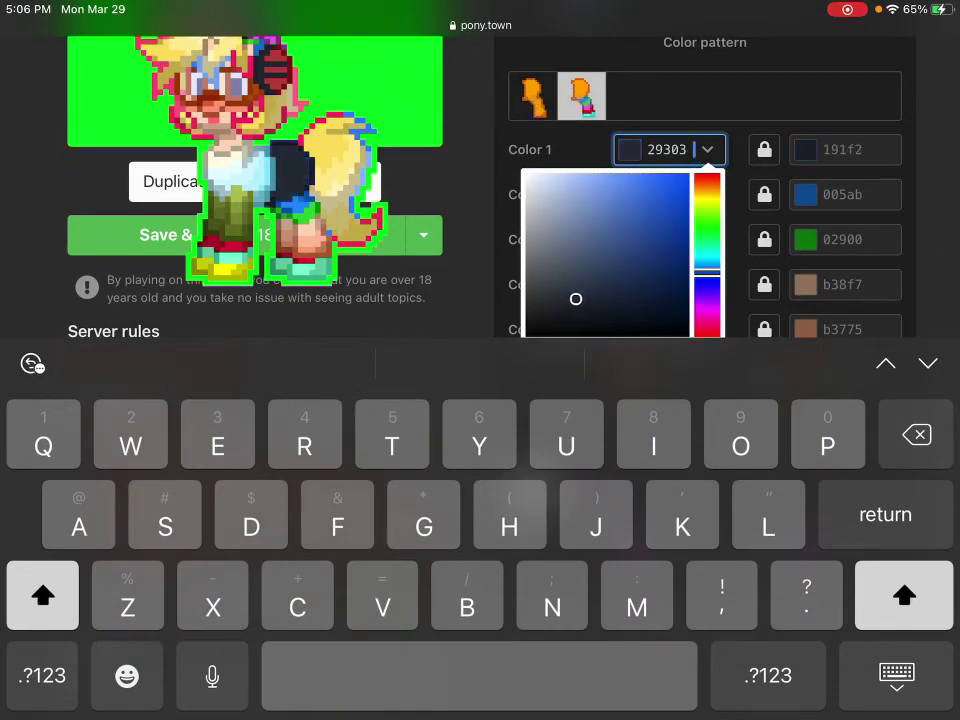
click(896, 675)
click(583, 193)
click(583, 238)
Step: Set pants Color 2 to the darker 1f242 and Color 3 to the even darker 0f121
click(660, 194)
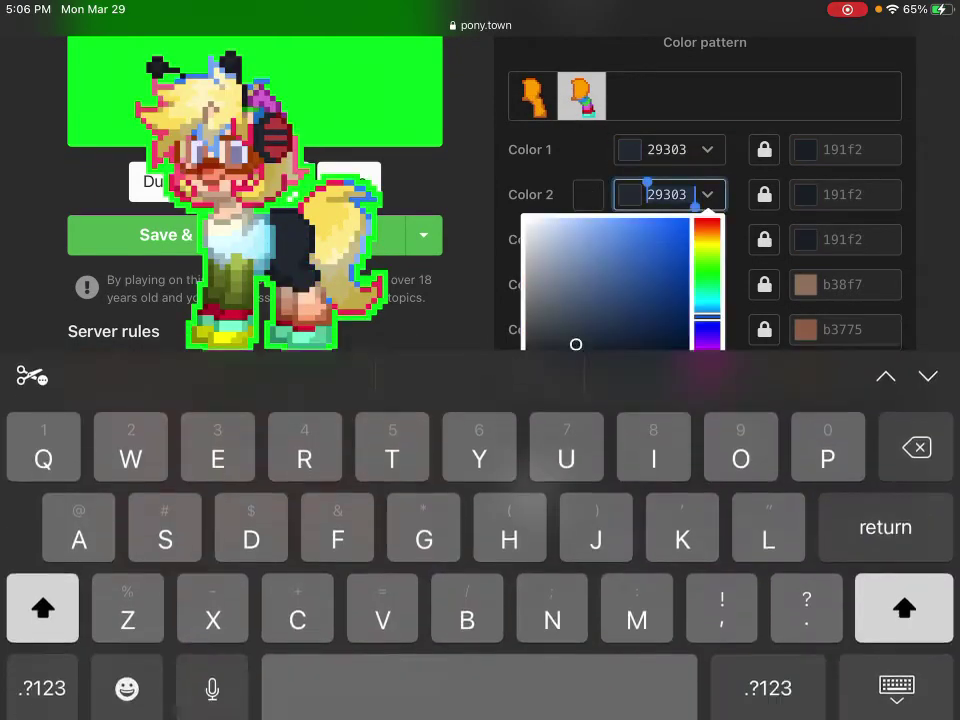
drag(707, 316, 707, 342)
click(587, 221)
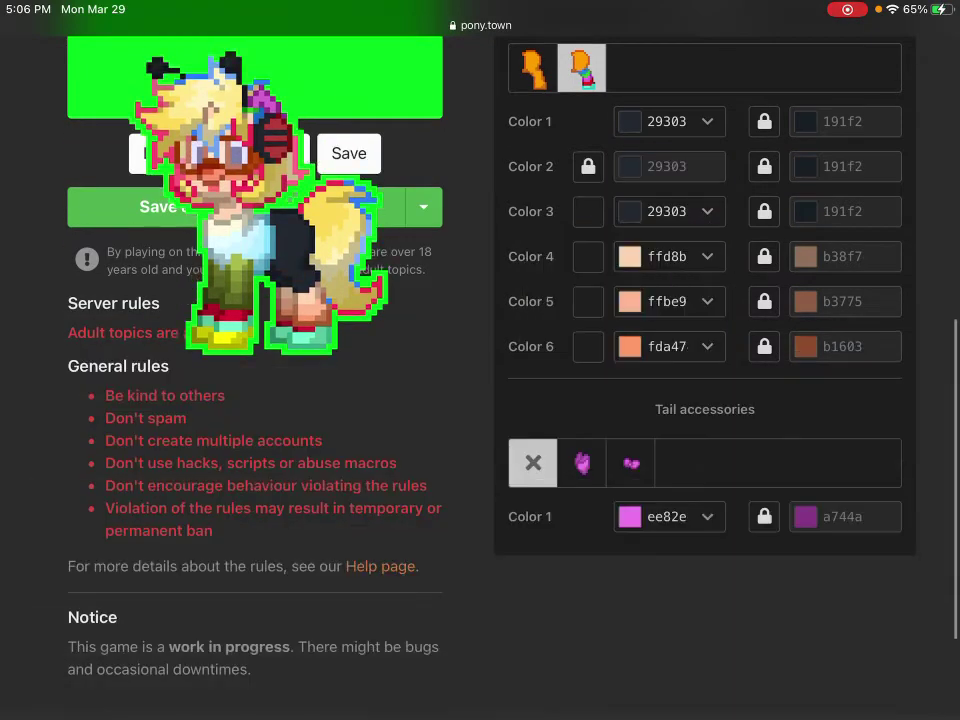
click(660, 166)
click(658, 131)
click(602, 90)
click(896, 675)
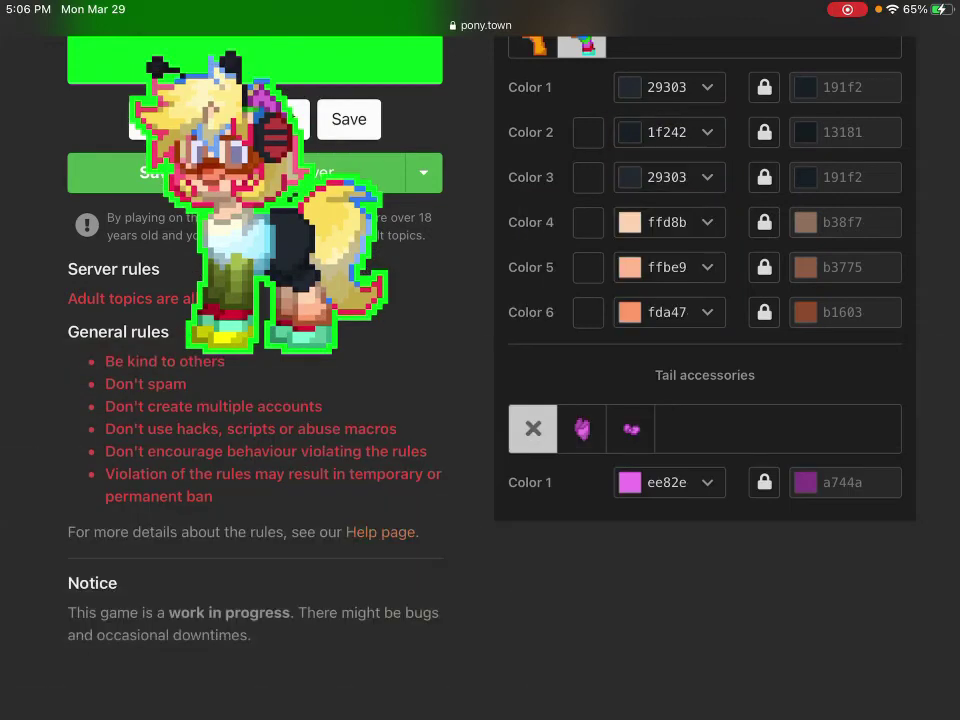
click(660, 177)
click(580, 335)
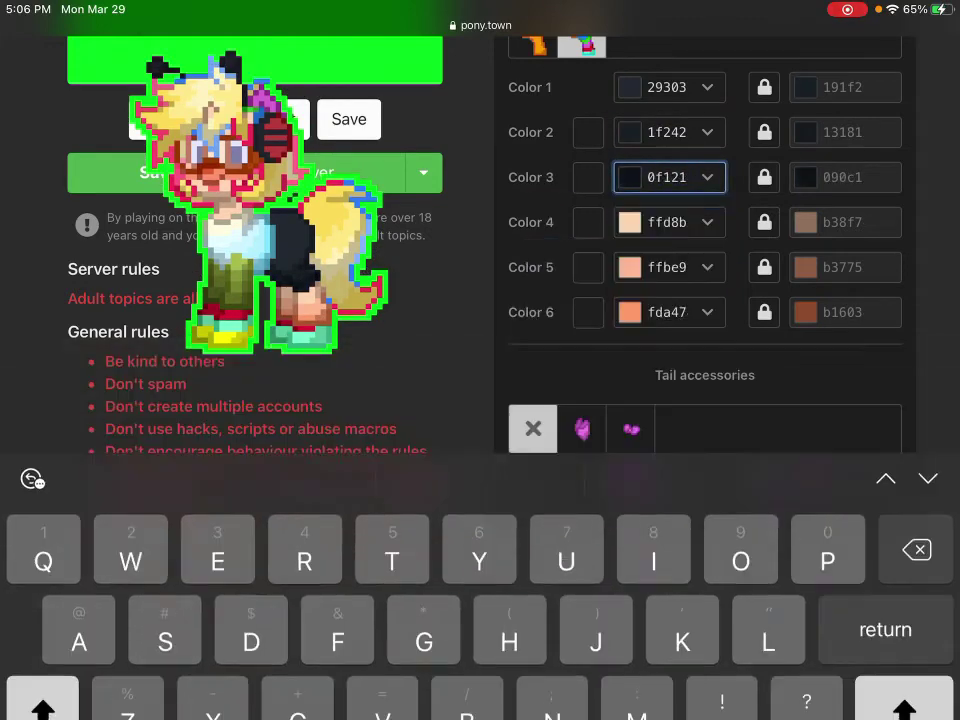
scroll(480, 360, up, 5)
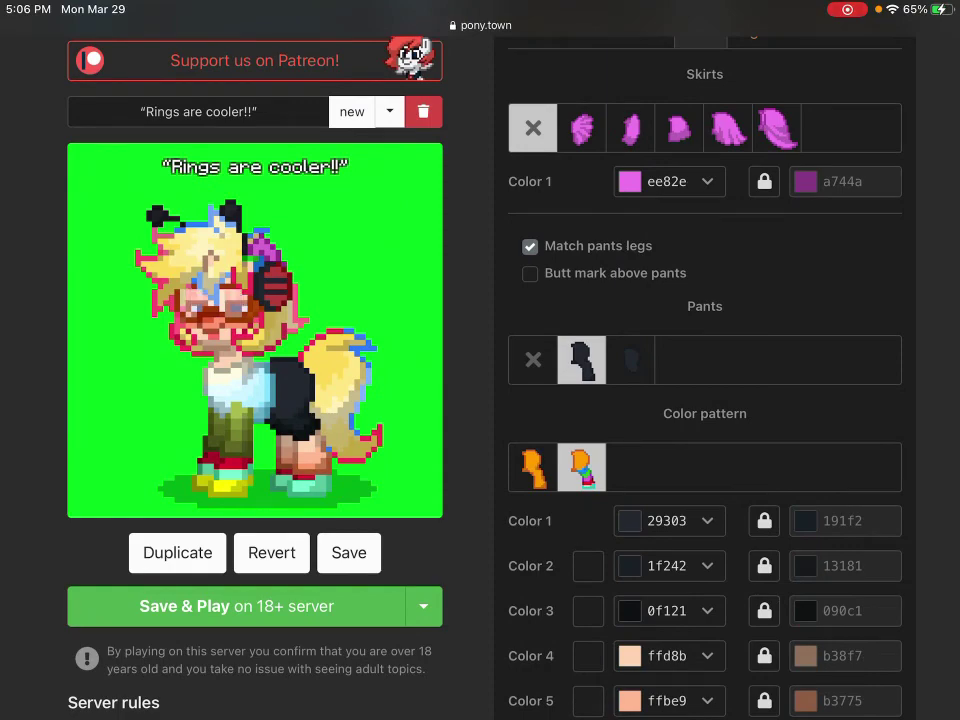
Step: Show the leg accessory settings
scroll(480, 360, up, 2)
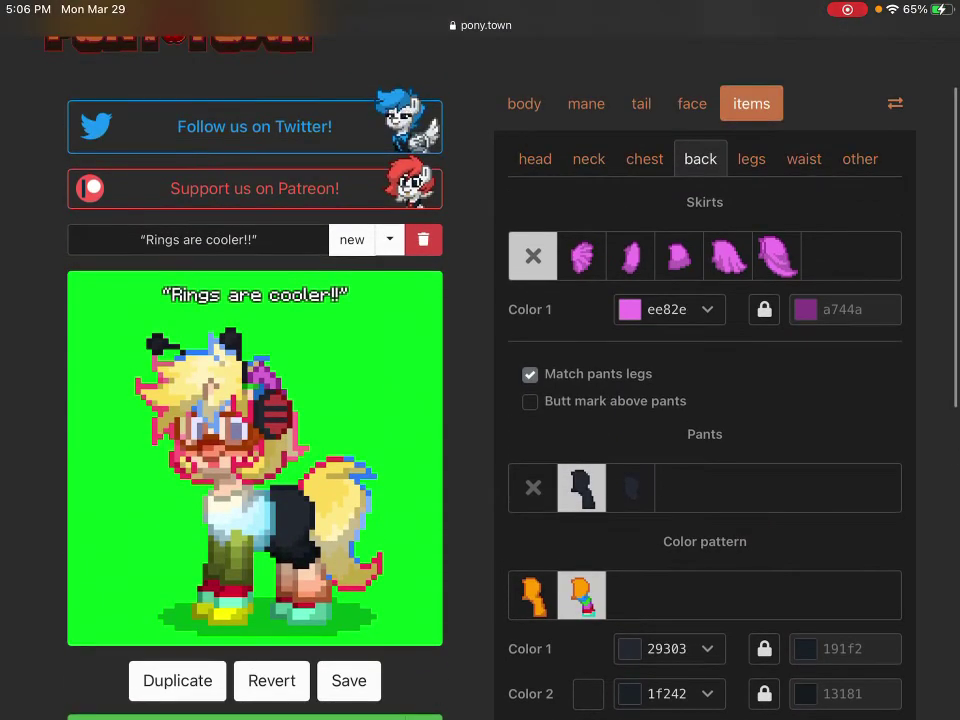
click(751, 158)
scroll(480, 360, down, 6)
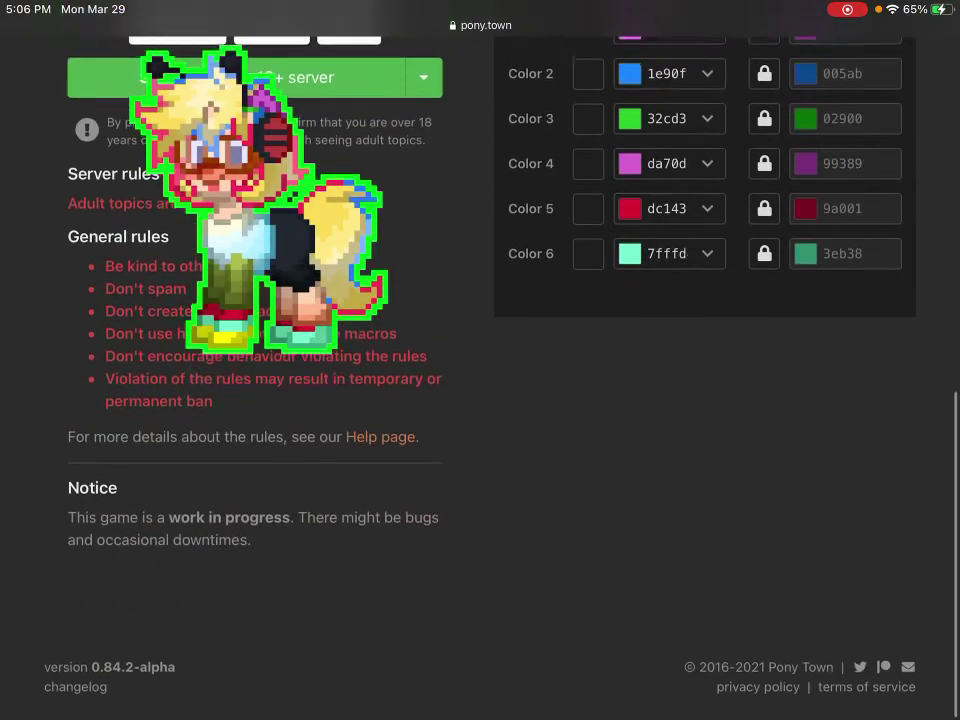
scroll(480, 360, up, 5)
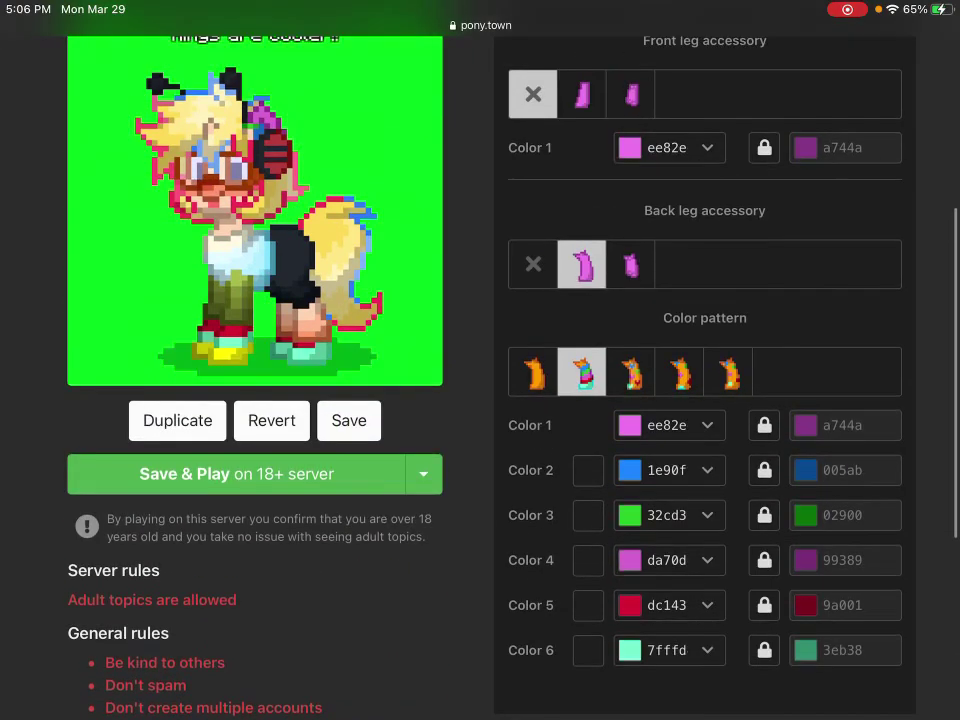
scroll(480, 360, down, 2)
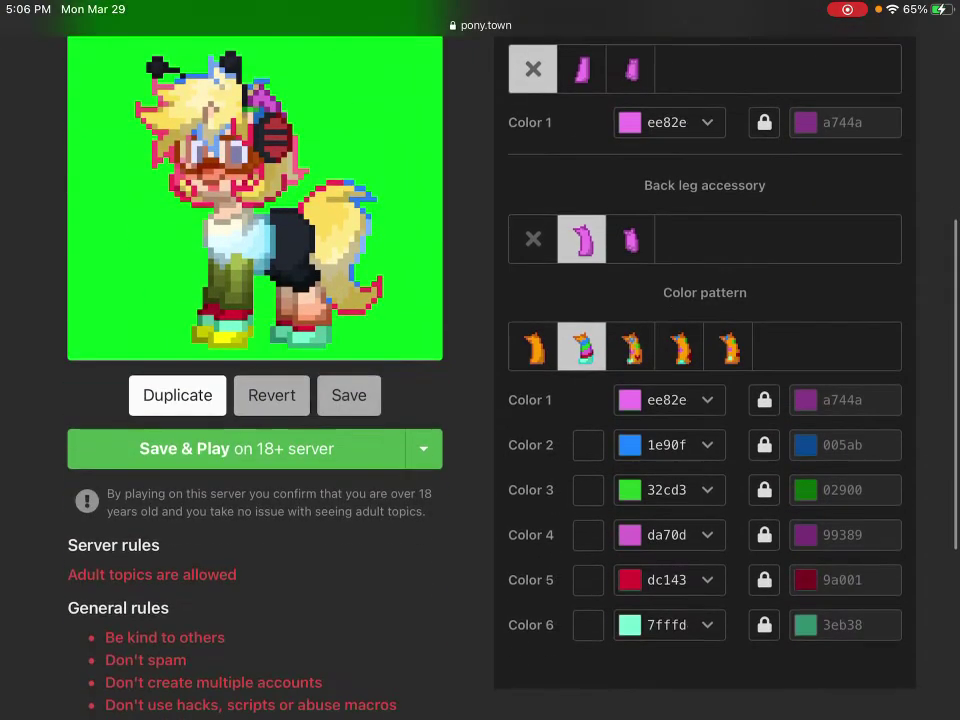
scroll(480, 360, up, 3)
Step: Start a blank character, then reload the saved 'Rings are cooler!!' character
click(352, 154)
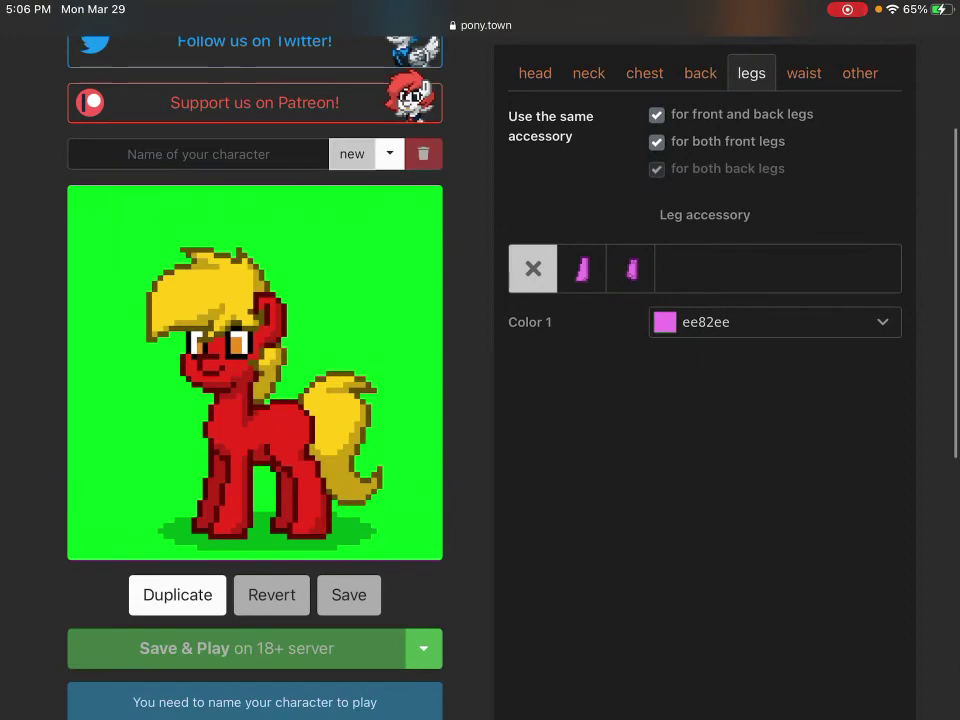
click(389, 154)
click(440, 264)
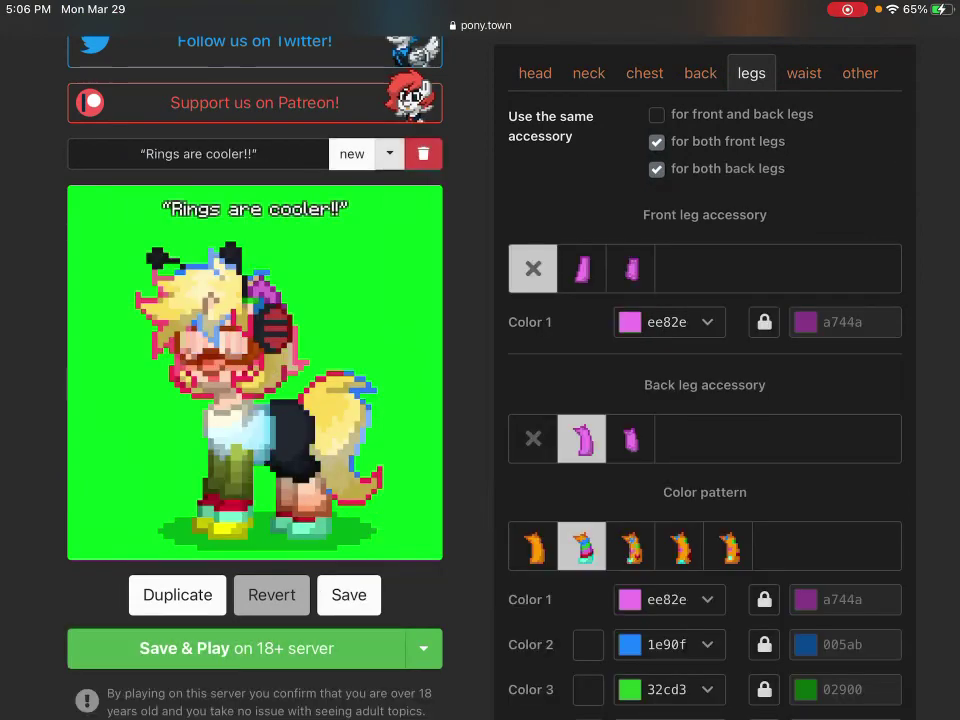
click(389, 154)
click(388, 240)
click(389, 154)
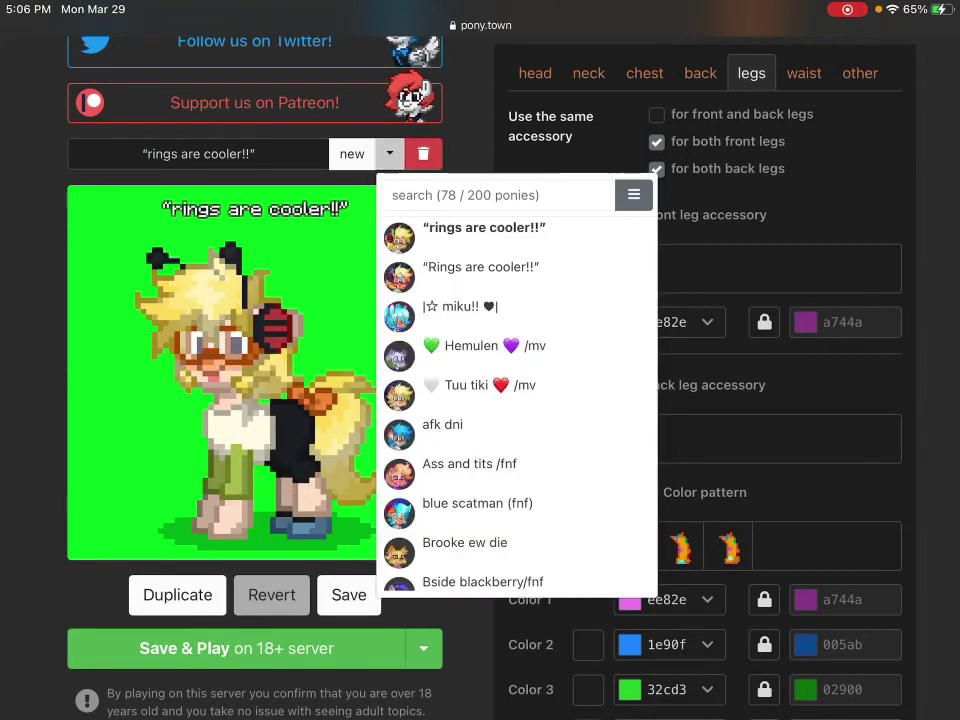
click(480, 267)
scroll(700, 400, down, 5)
scroll(700, 400, up, 2)
Step: Make the back leg accessory's Color 5 a near-black blue, 20202
click(662, 364)
click(665, 238)
click(602, 174)
scroll(600, 200, down, 2)
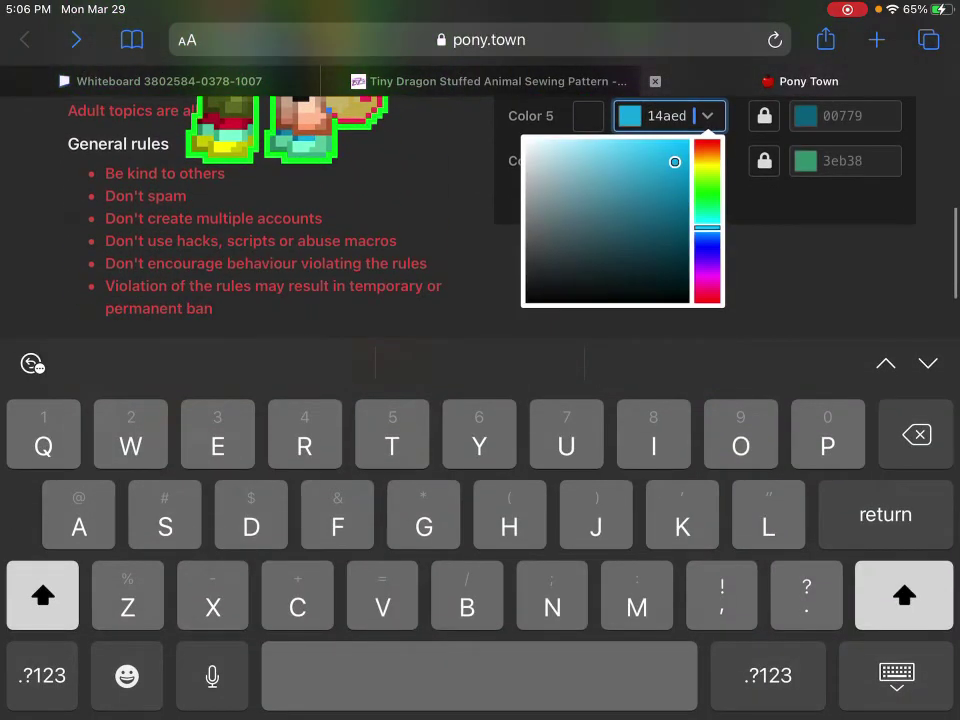
click(708, 247)
text(20202)
click(896, 675)
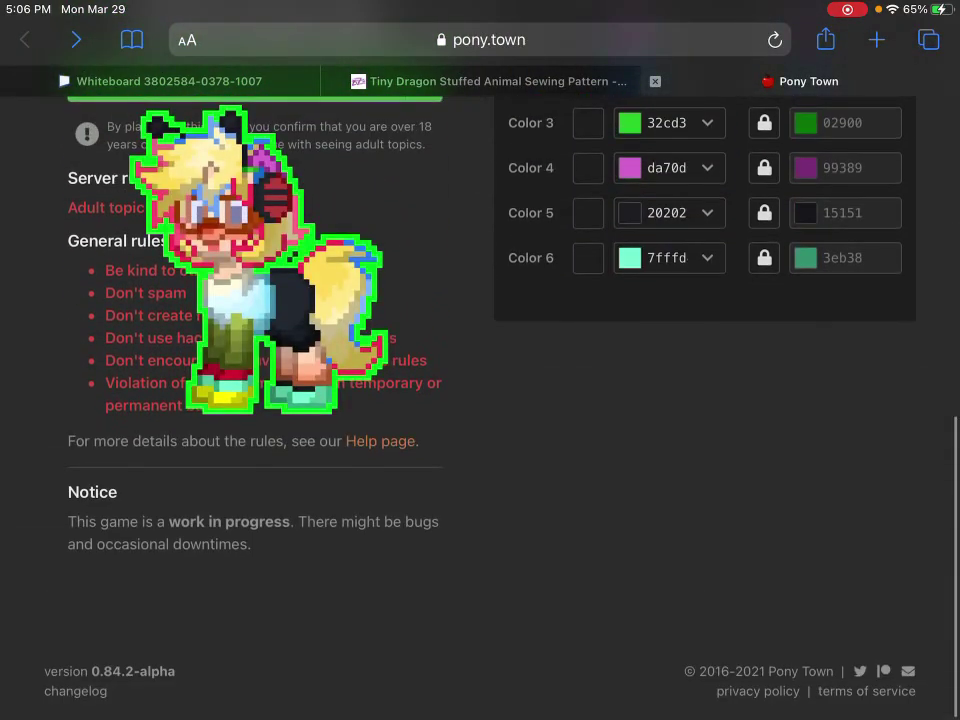
Step: Recolour the back leg accessory's Color 6 a muted slate blue
click(664, 257)
double_click(665, 184)
click(708, 305)
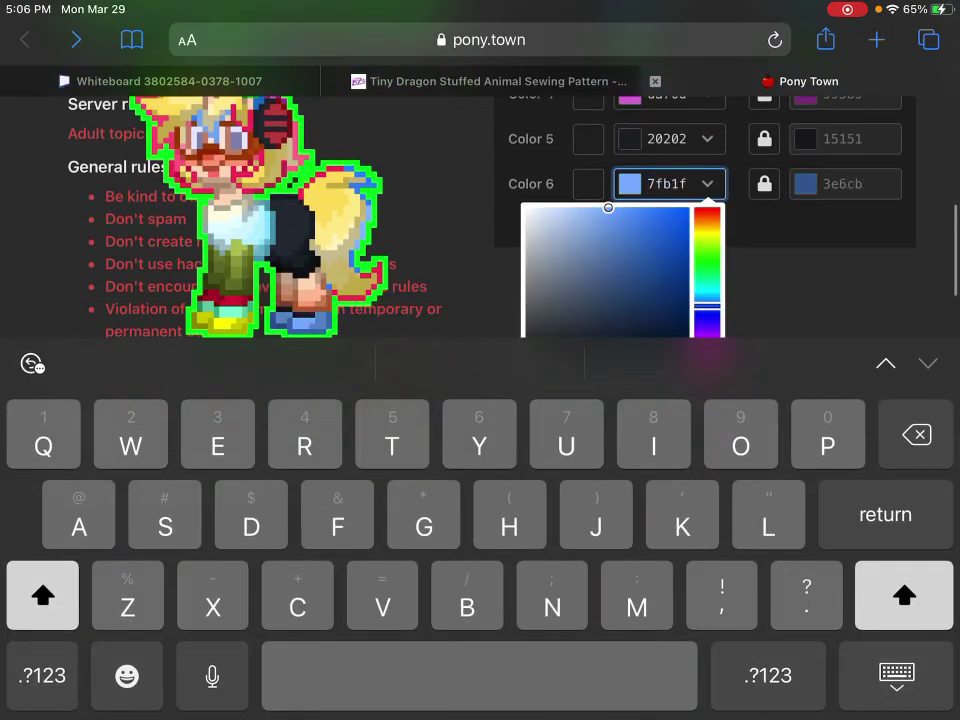
drag(600, 248, 587, 245)
click(896, 675)
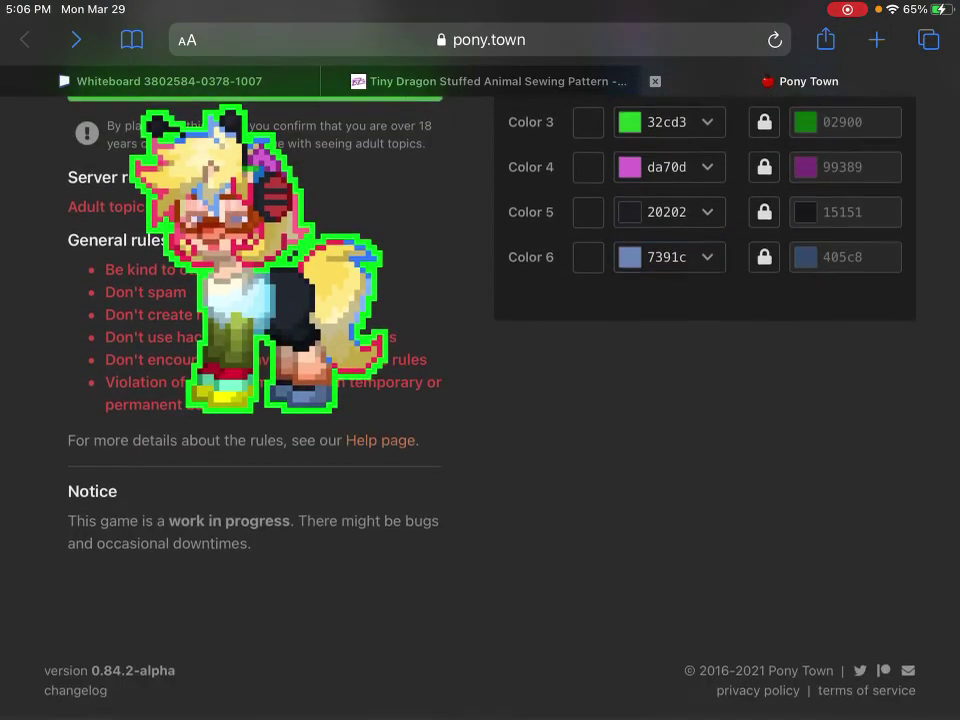
click(664, 257)
drag(591, 319, 610, 326)
scroll(480, 200, down, 2)
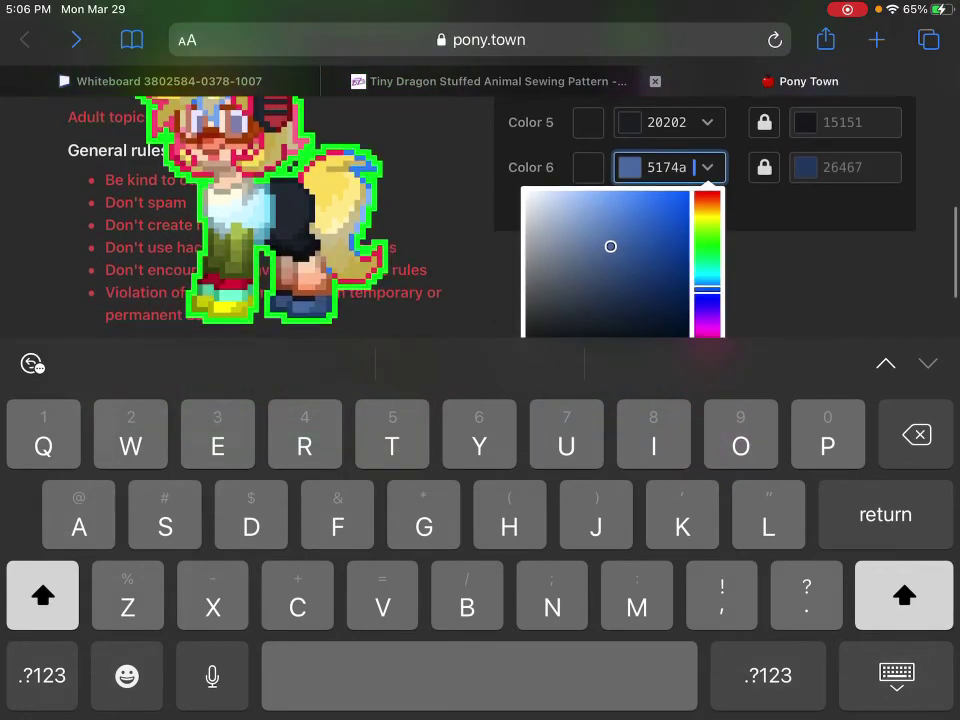
click(896, 675)
Step: Return to the body settings
scroll(480, 400, up, 5)
scroll(255, 400, up, 3)
click(524, 63)
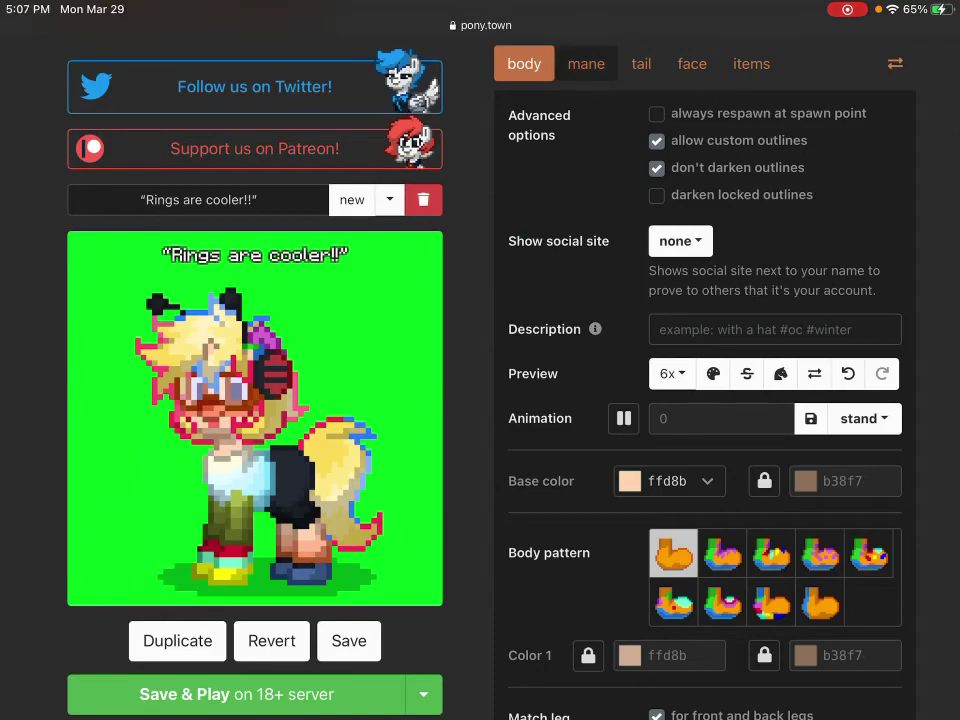
Step: Copy the mane's pale yellow Color 3 value
click(586, 63)
scroll(480, 360, down, 5)
click(654, 386)
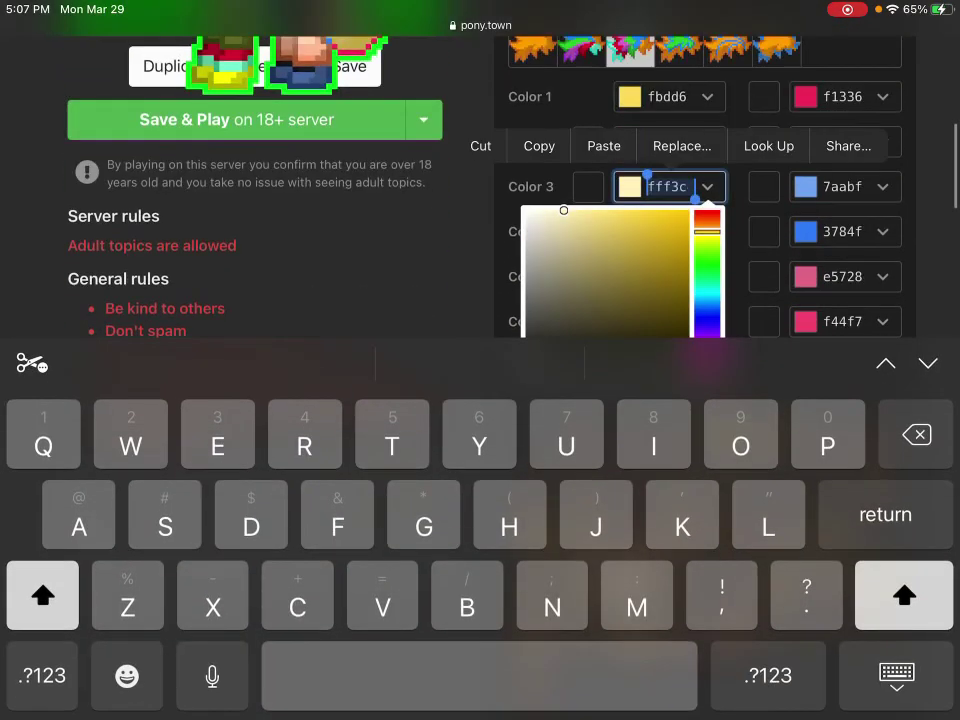
click(897, 675)
scroll(480, 360, up, 10)
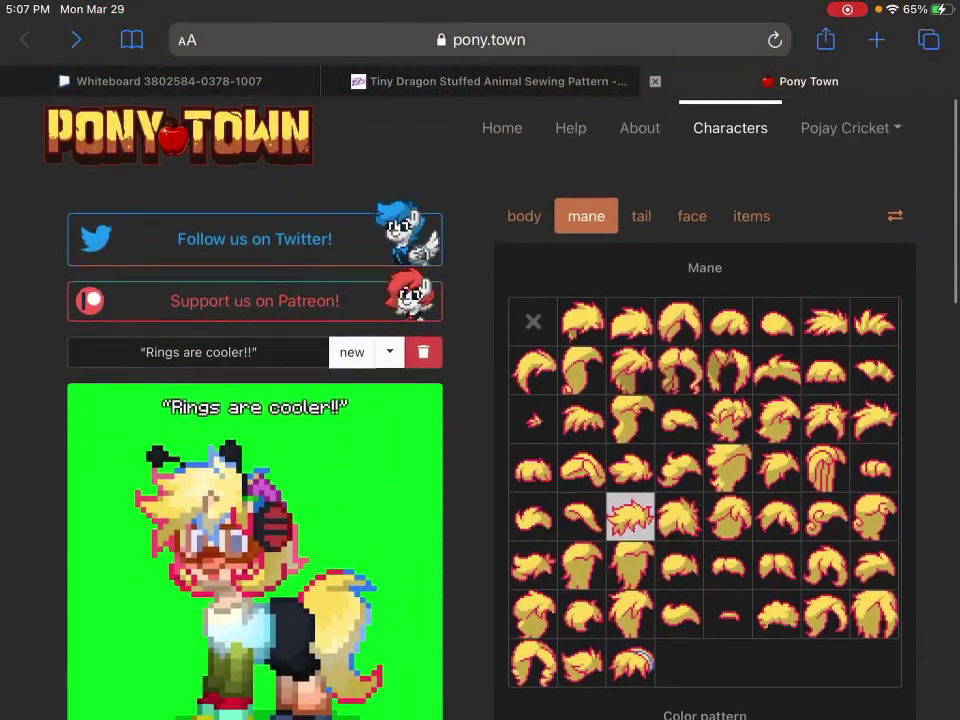
click(524, 212)
Step: Unlock the horn colour and outline and paste pale yellow fff3c into both
scroll(700, 400, down, 10)
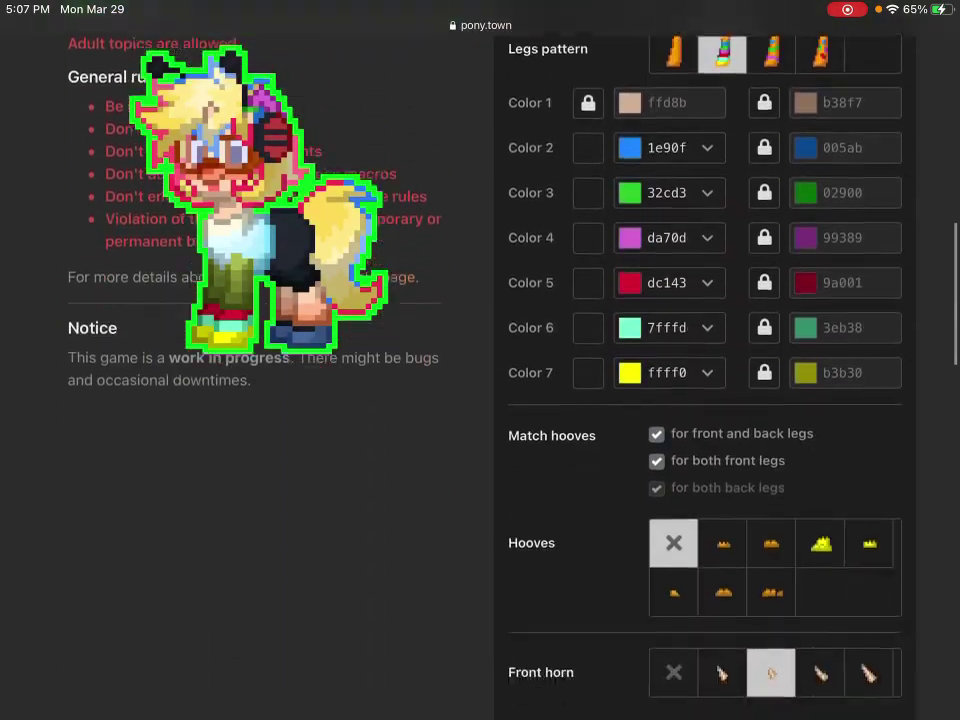
scroll(700, 400, down, 5)
click(583, 313)
click(765, 313)
click(667, 313)
click(302, 146)
click(842, 187)
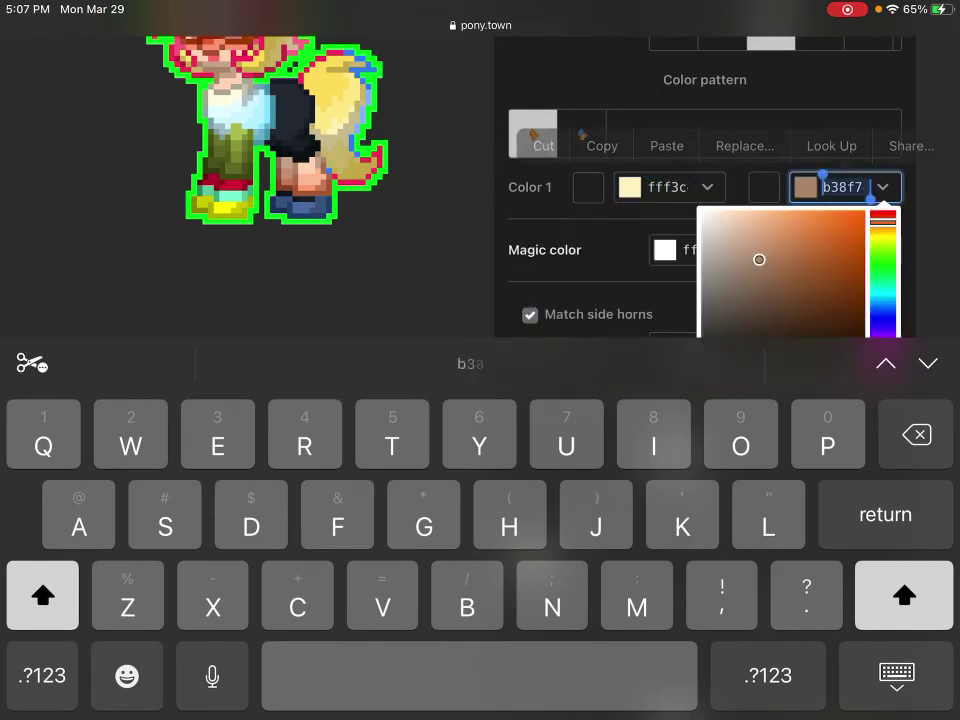
click(667, 146)
click(720, 250)
Step: Set the magic colour to the matching pale yellow fff3c4
click(720, 250)
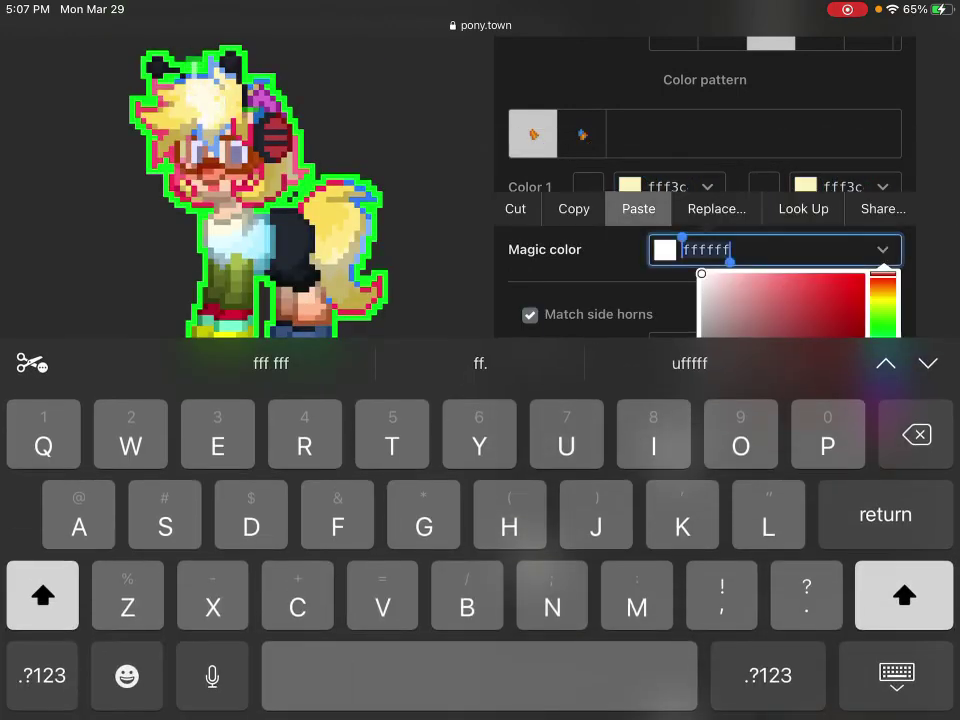
click(636, 208)
key(Return)
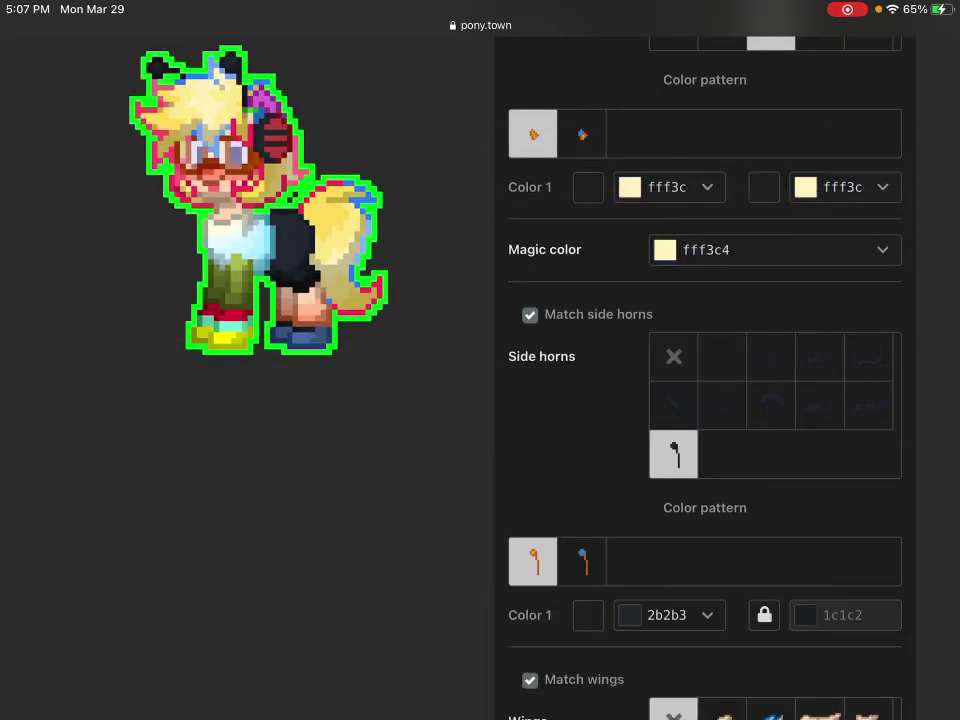
click(760, 250)
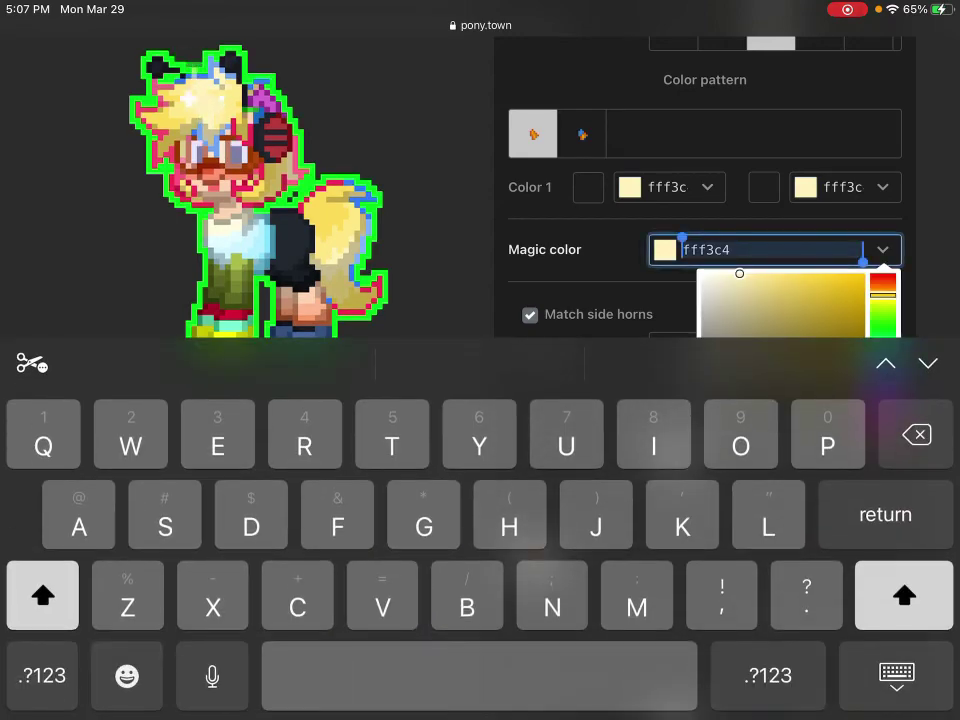
key(Return)
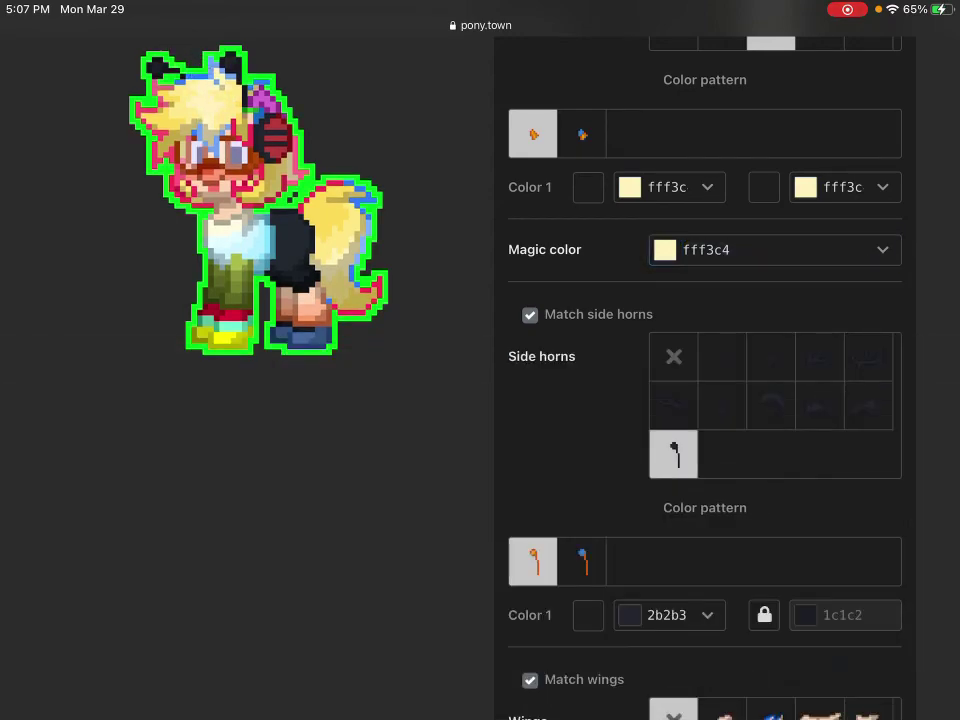
scroll(705, 400, down, 7)
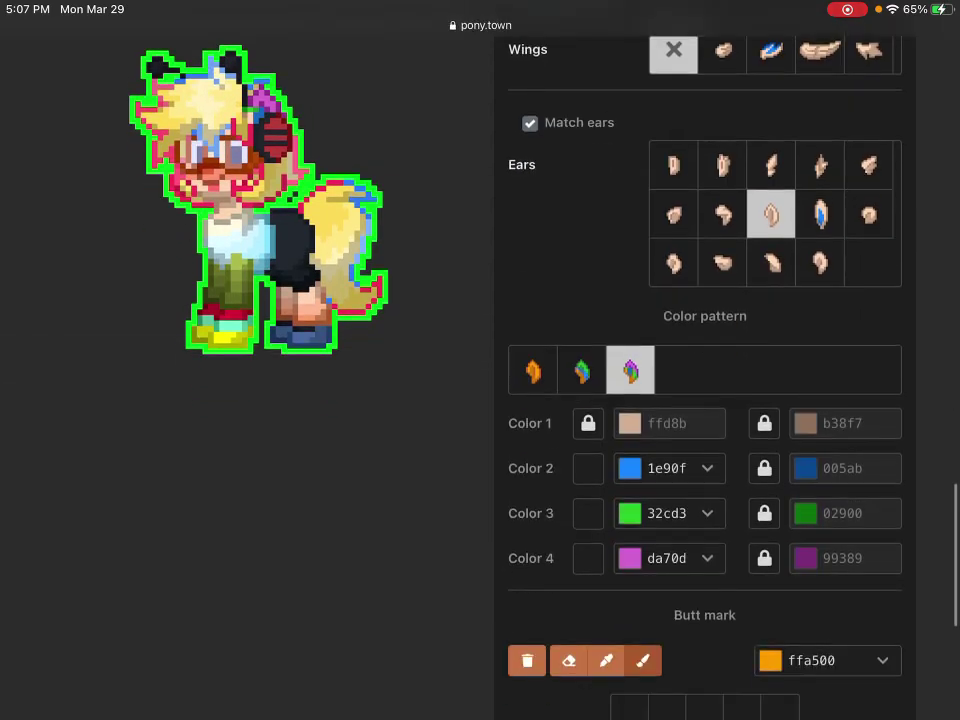
Step: Toggle the ears' Color 2–4 locks, leaving them all unlocked
click(588, 468)
click(588, 513)
click(588, 558)
click(588, 558)
click(588, 513)
click(588, 468)
Step: Try ffe0b for ears Color 2, then copy the ffbb9 value from Color 3
click(668, 468)
click(896, 675)
click(660, 187)
text(ffe0b)
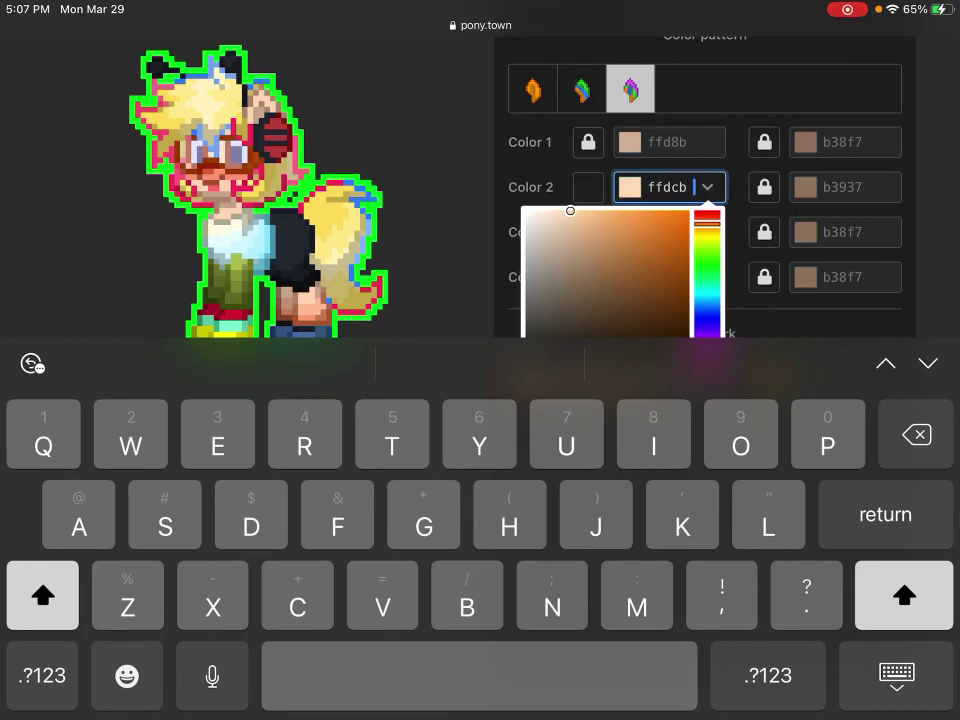
click(896, 675)
click(660, 232)
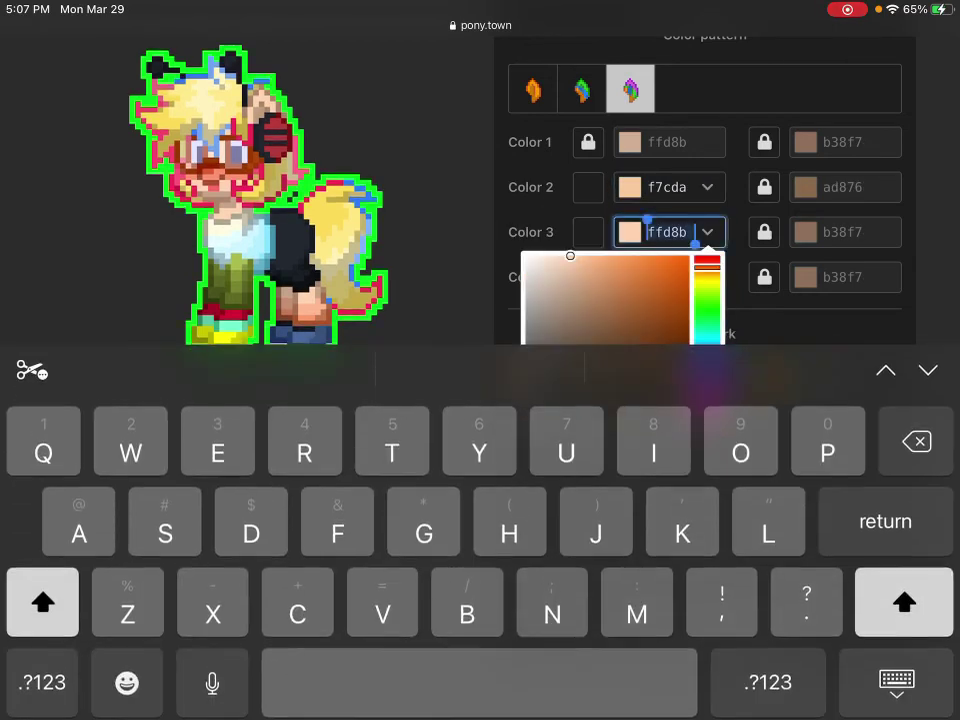
text(0)
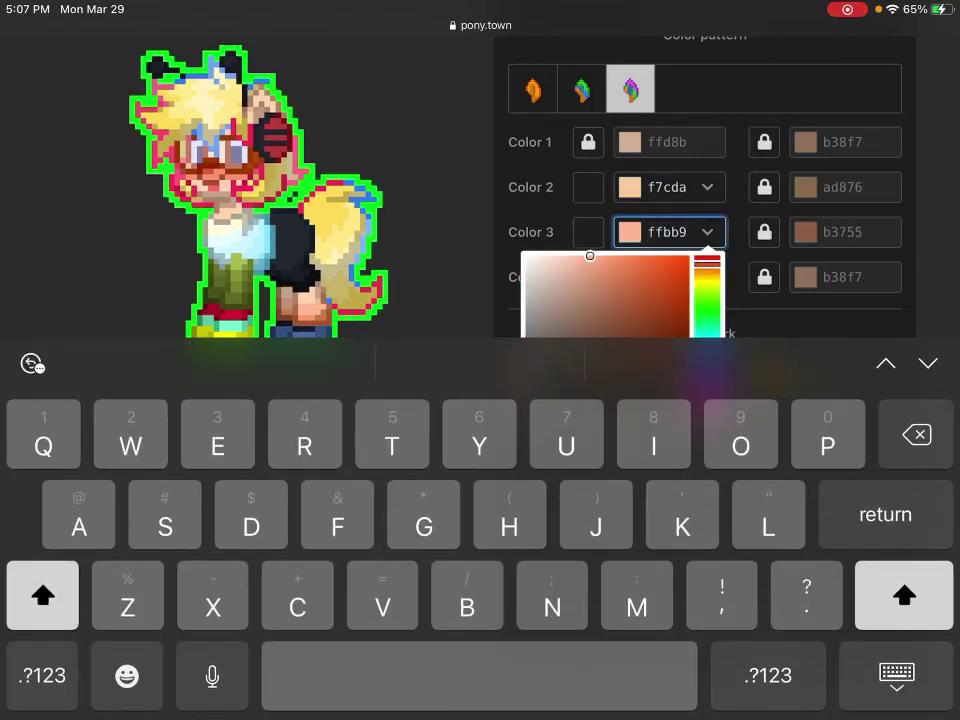
click(896, 675)
click(660, 277)
click(660, 232)
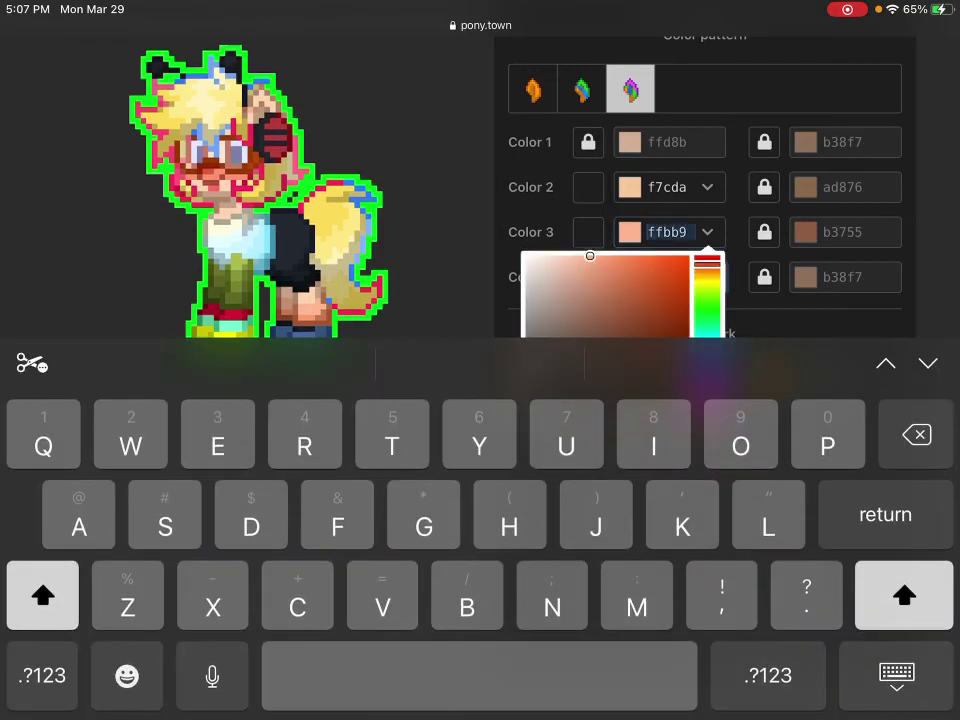
double_click(667, 232)
Step: Switch the ears to the second colour pattern, pasting ffbb9 into Color 2 and ffa37 into Color 3
click(896, 675)
click(581, 89)
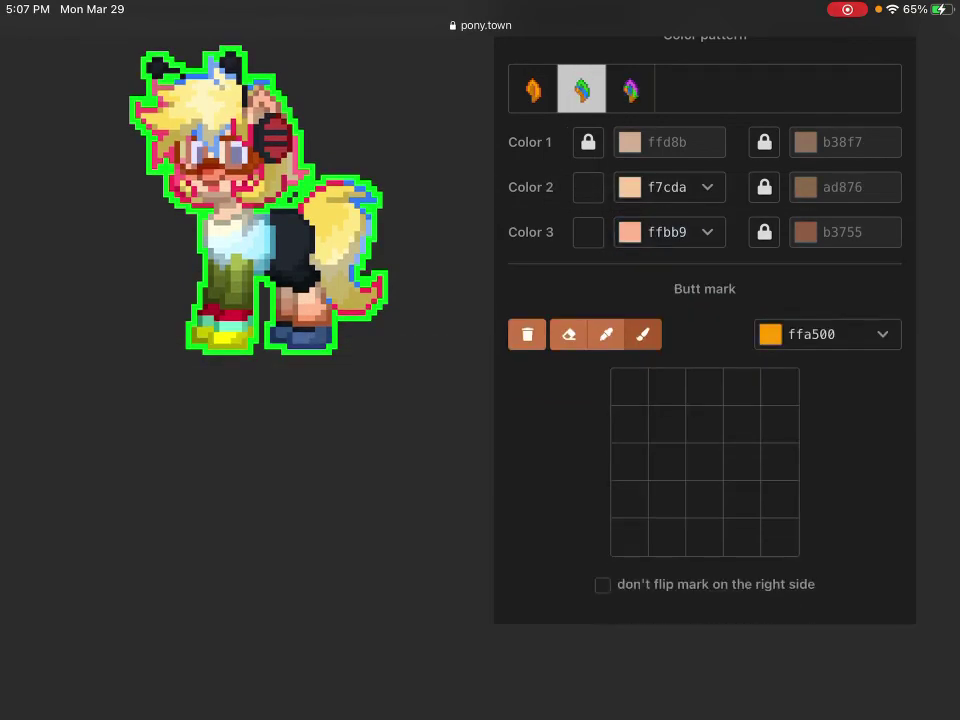
click(660, 187)
double_click(667, 187)
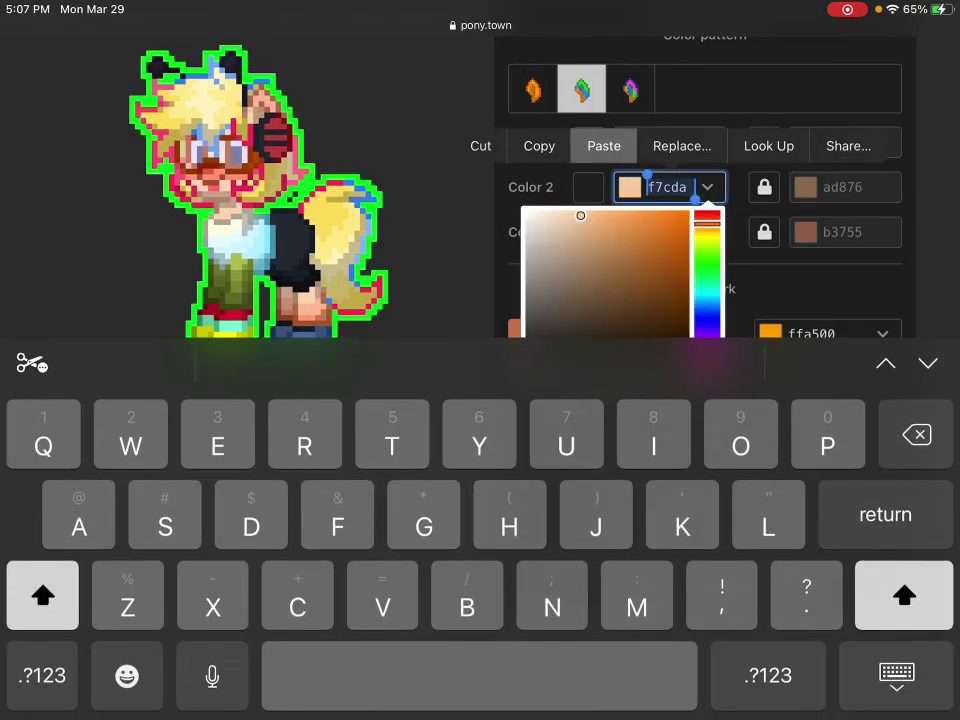
click(606, 144)
click(906, 677)
double_click(667, 232)
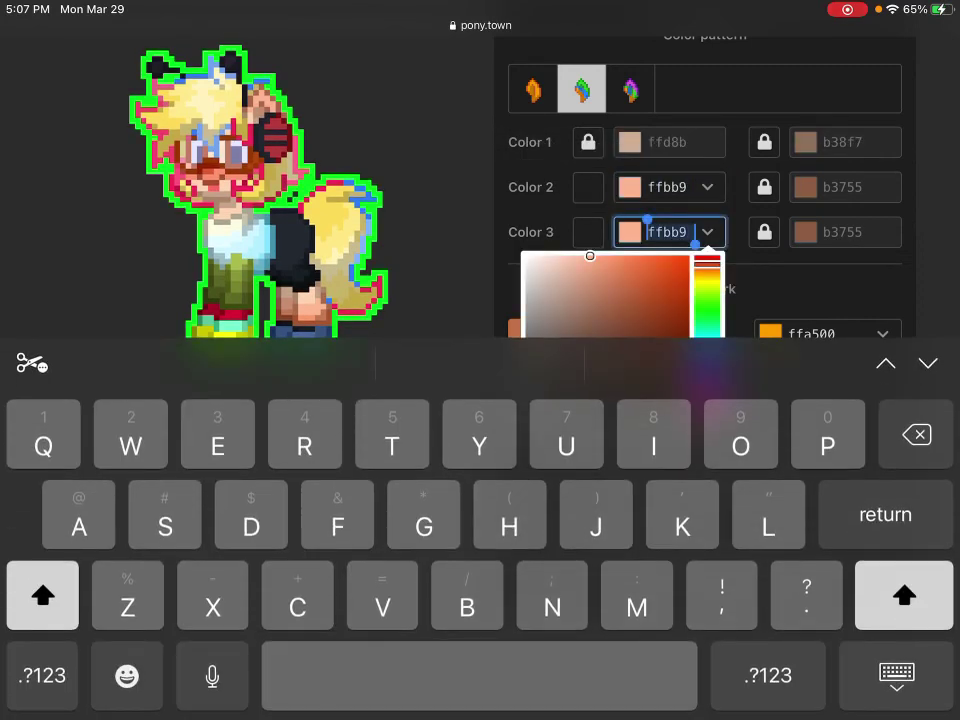
text(ffa37)
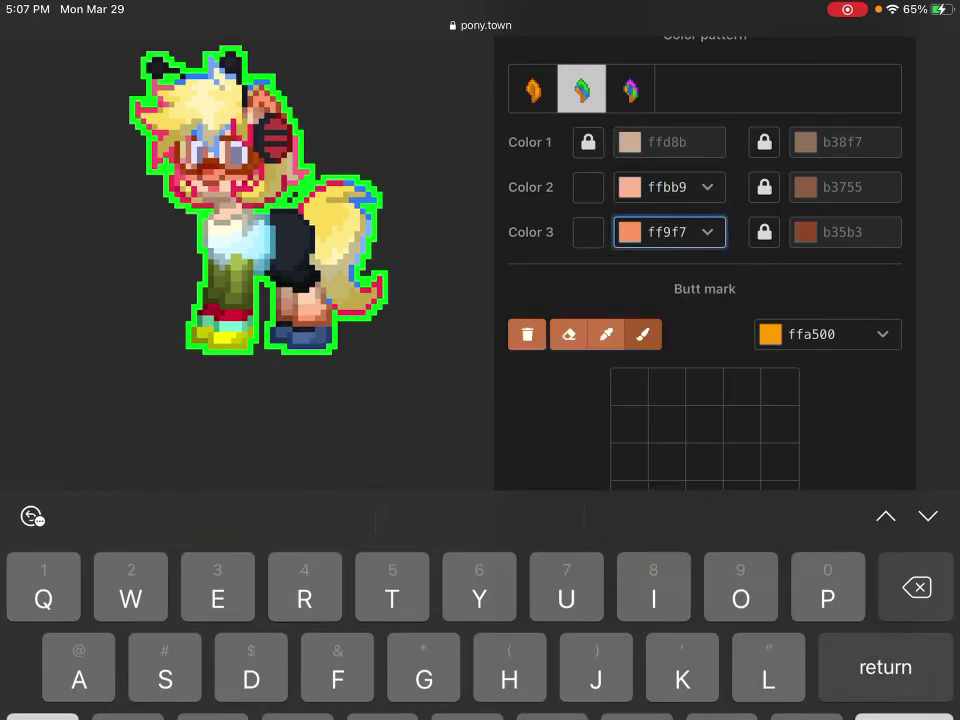
Step: Set ears Color 2 to f2a58 and Color 3 to ff7f4
double_click(667, 187)
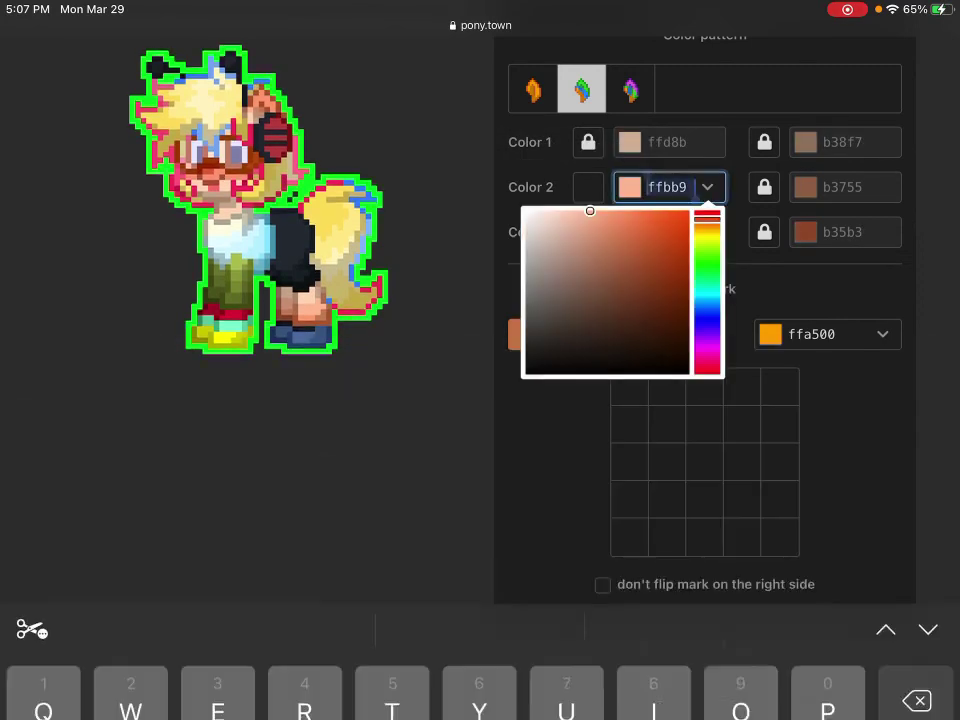
text(f2a58)
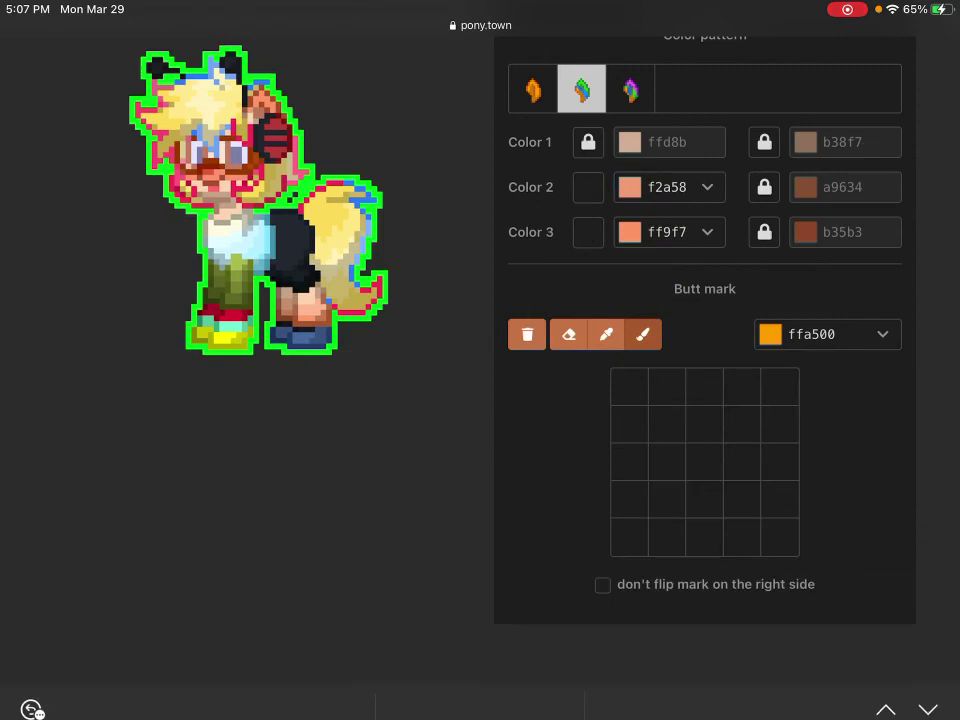
double_click(667, 232)
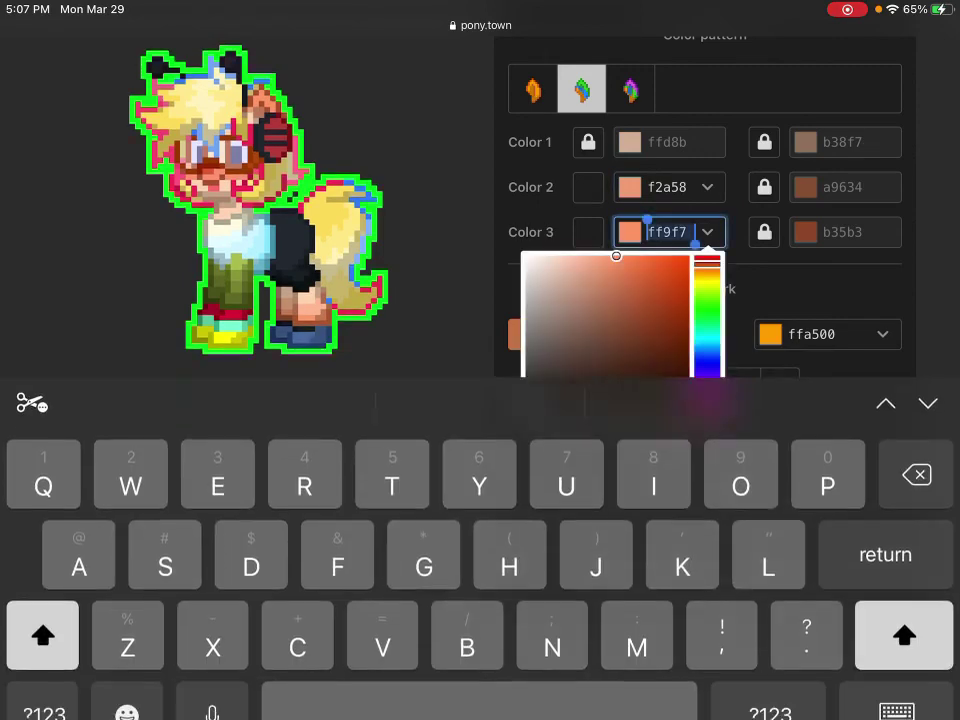
text(fd7f4)
click(897, 675)
double_click(667, 232)
text(ff7f4)
click(897, 675)
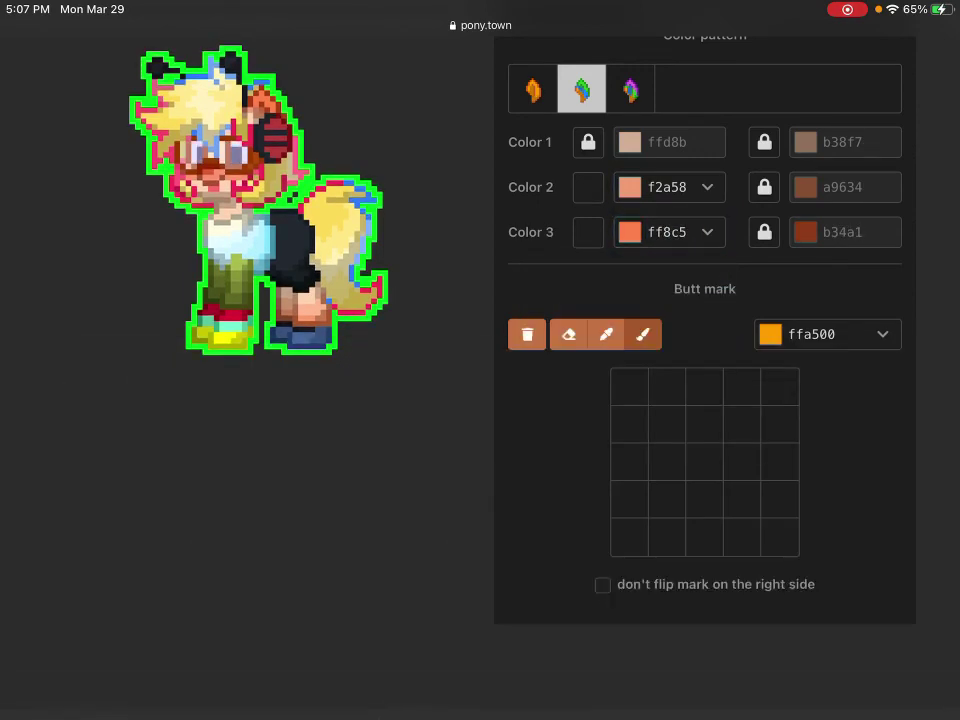
scroll(705, 400, up, 15)
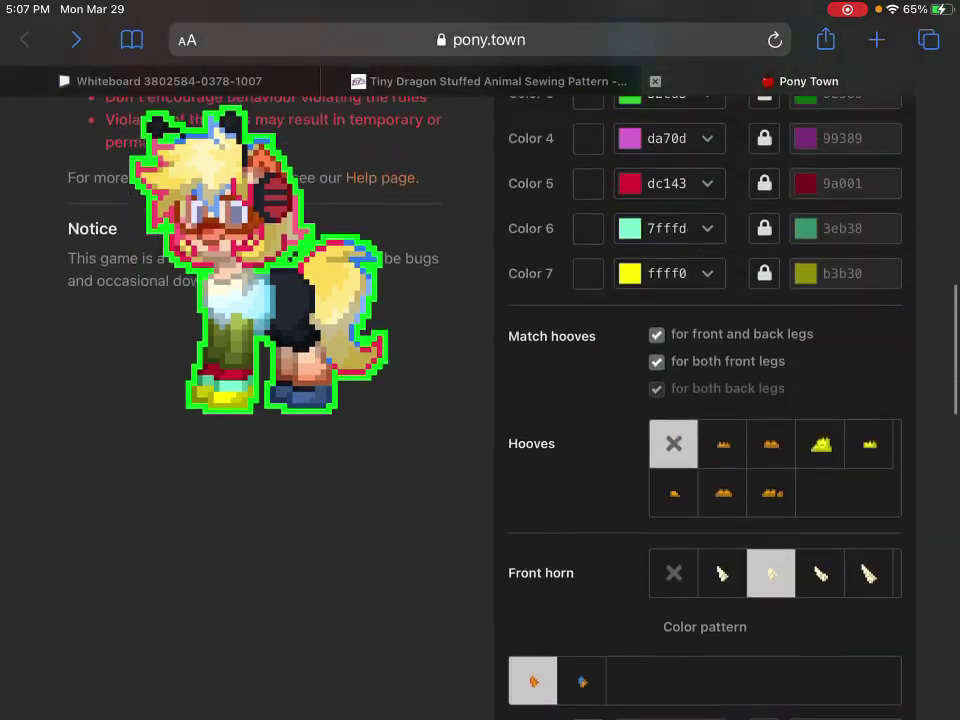
Step: Lock leg Colors 2 and 3 to the ffd8b skin colour
click(588, 255)
click(588, 300)
scroll(705, 400, up, 10)
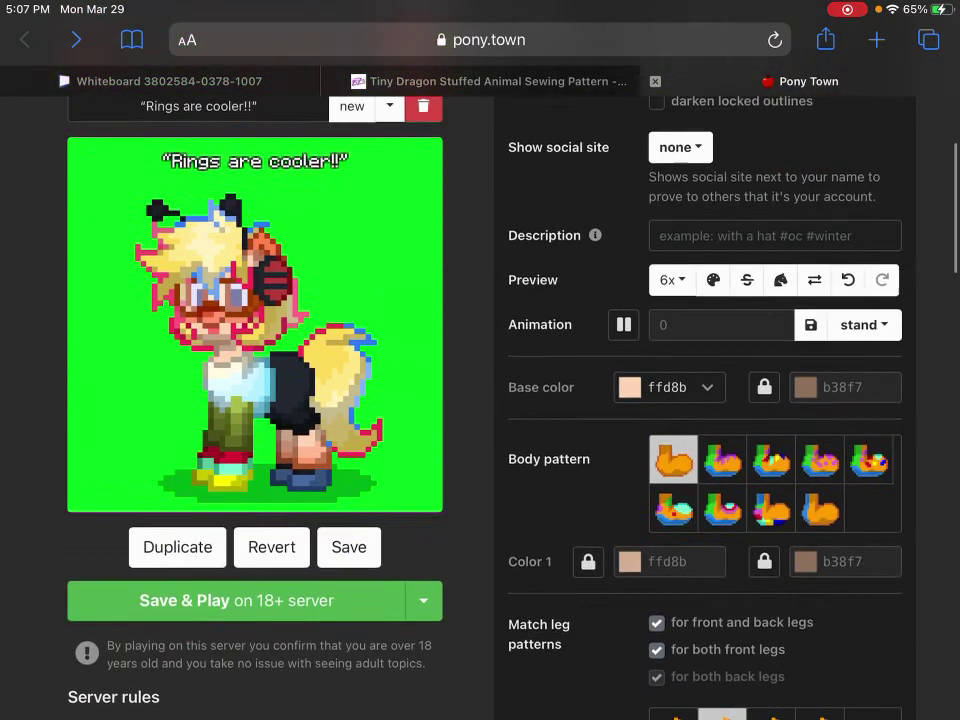
Step: Preview the pony in the lie animation, then return it to standing
click(863, 325)
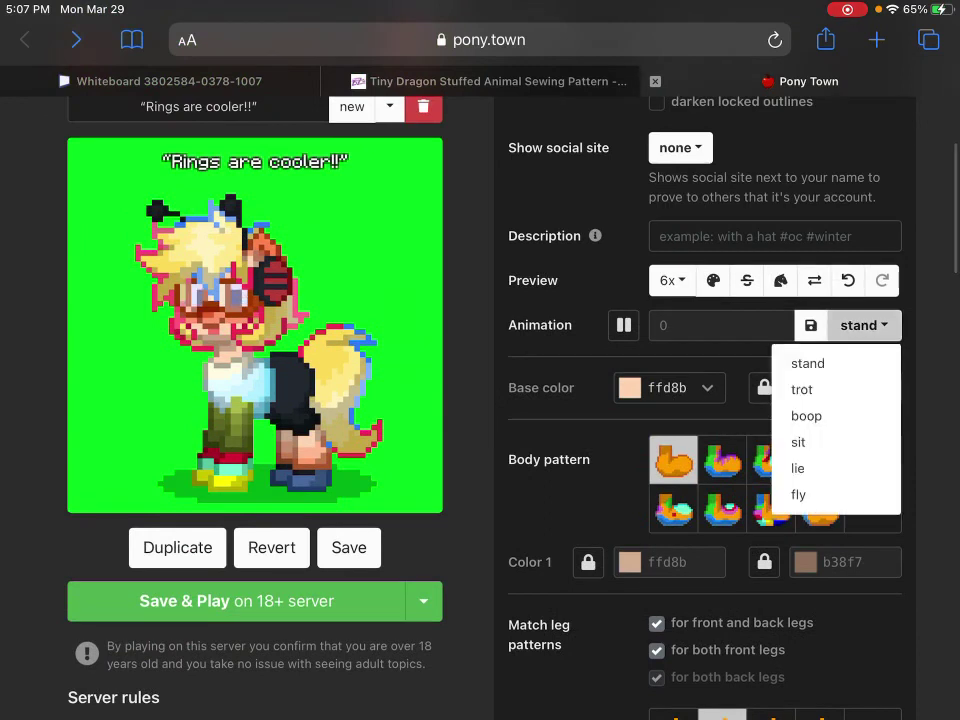
click(797, 468)
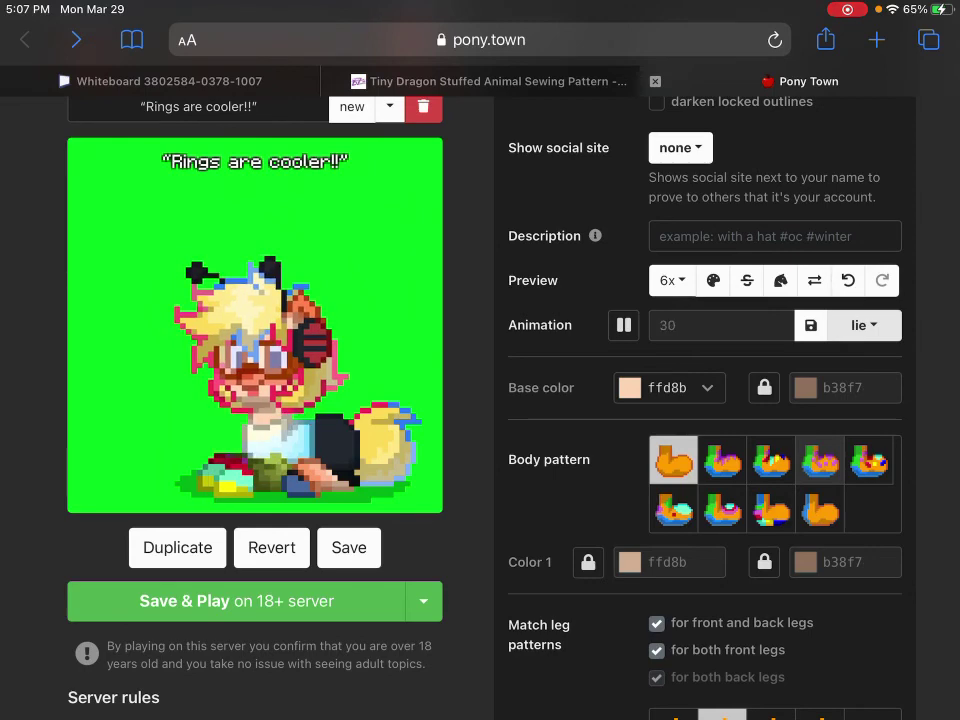
click(863, 325)
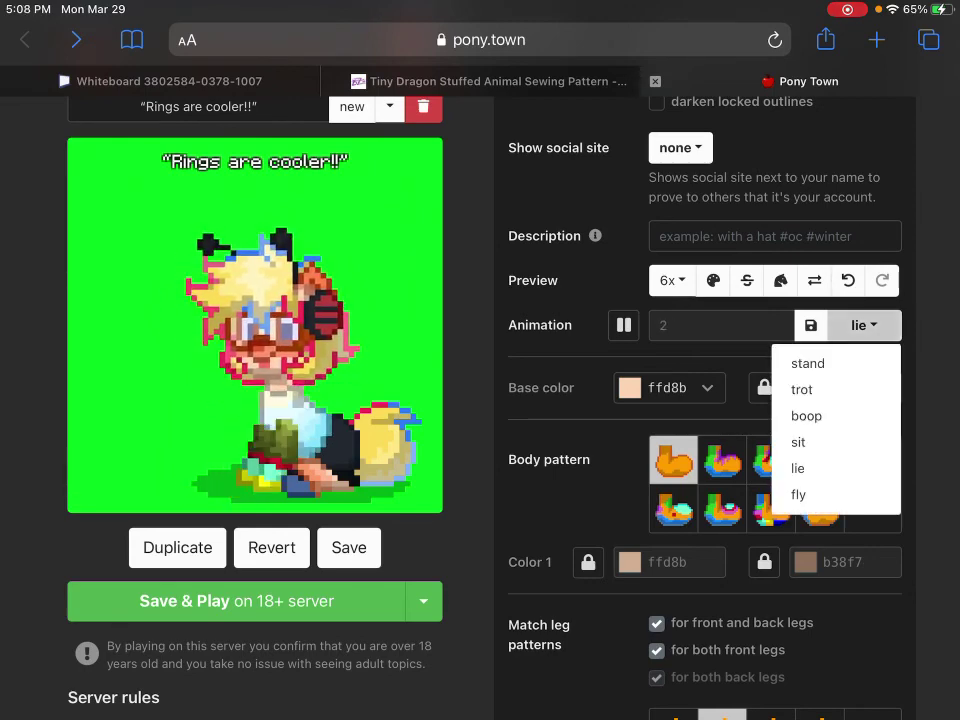
click(808, 364)
Step: Lock leg Color 4 to the skin colour, leaving Colors 5–7 unlocked
scroll(700, 400, down, 10)
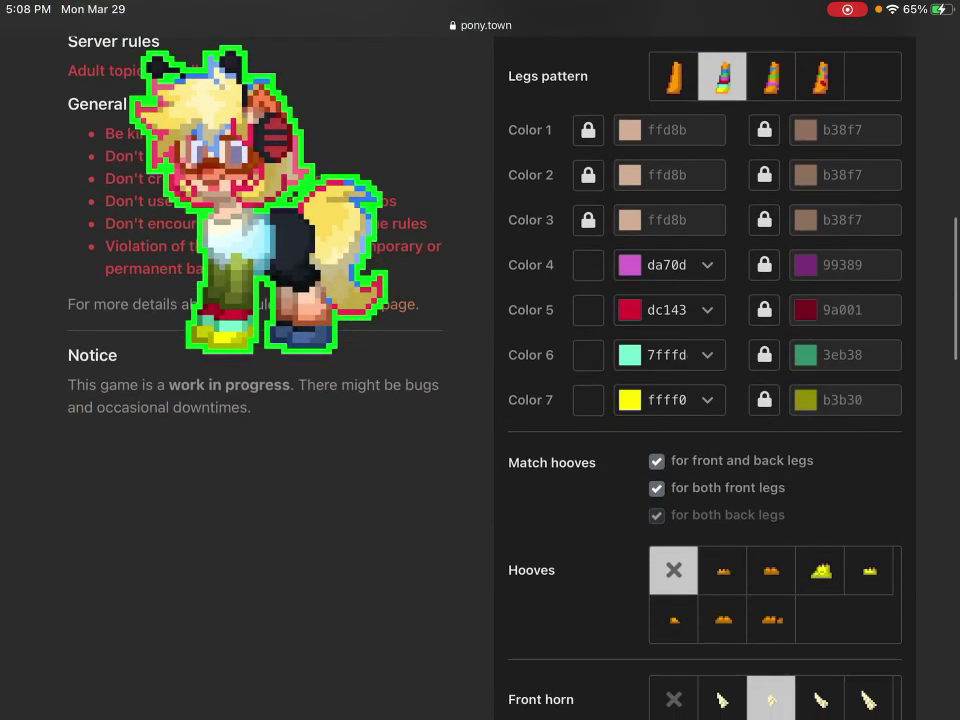
click(588, 265)
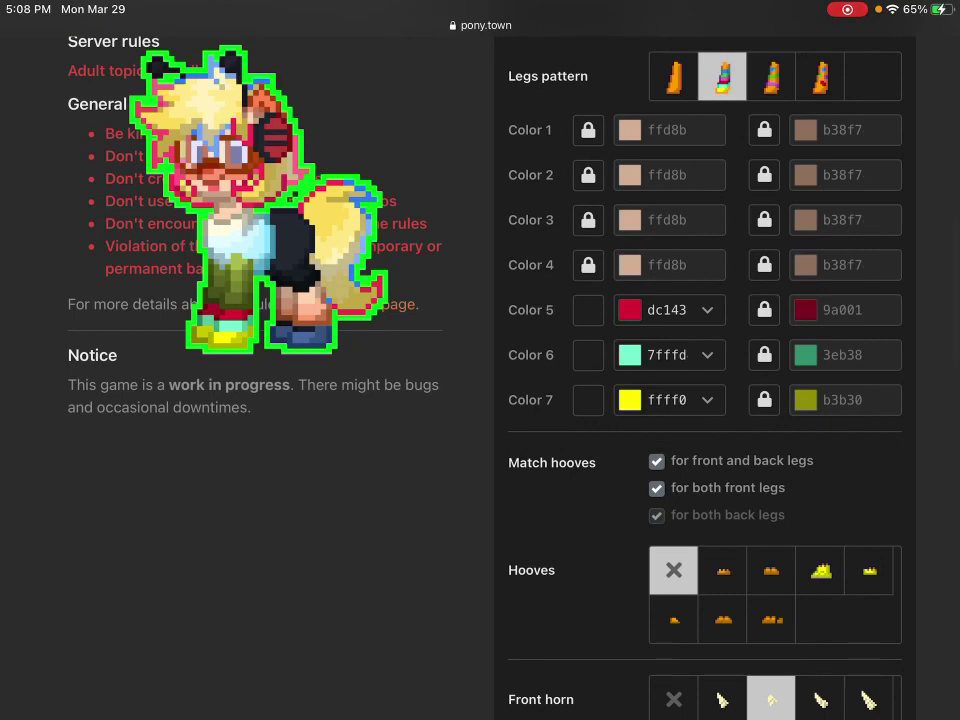
click(665, 310)
click(896, 675)
click(588, 186)
click(588, 231)
click(588, 276)
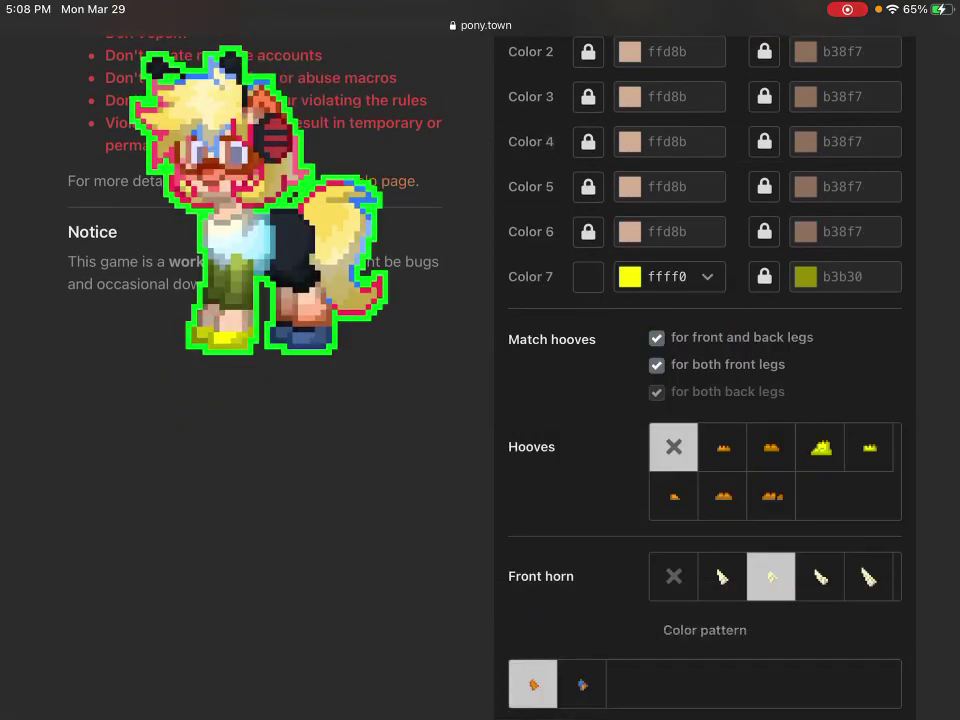
click(588, 276)
click(588, 231)
click(588, 186)
Step: Set leg Color 5 to peach f7c49 and Color 6 to feb98
click(665, 186)
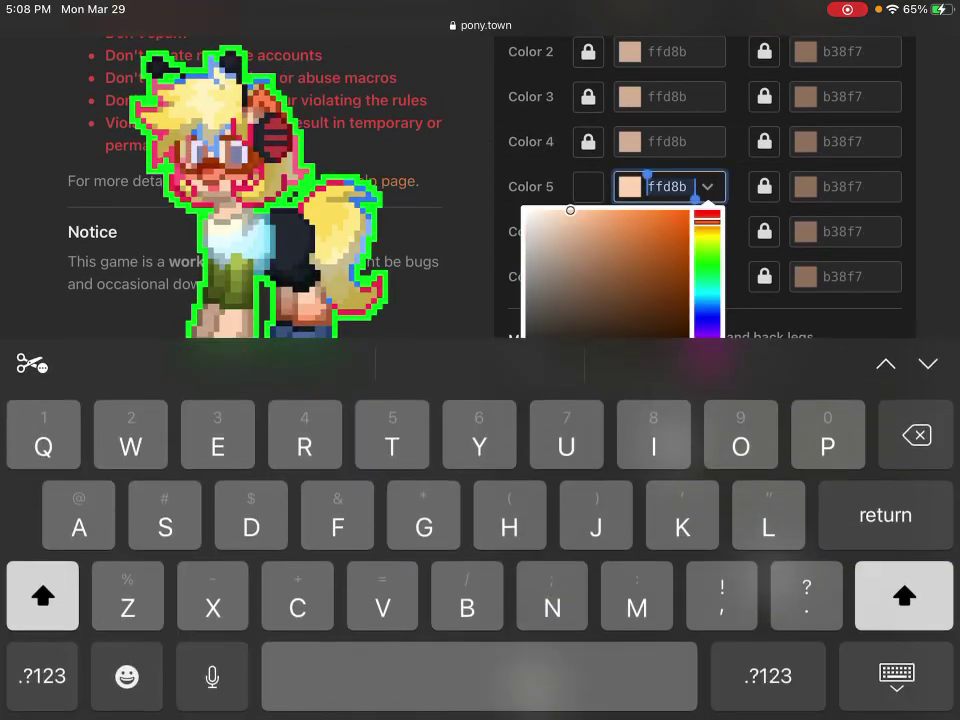
click(585, 215)
click(896, 675)
click(665, 231)
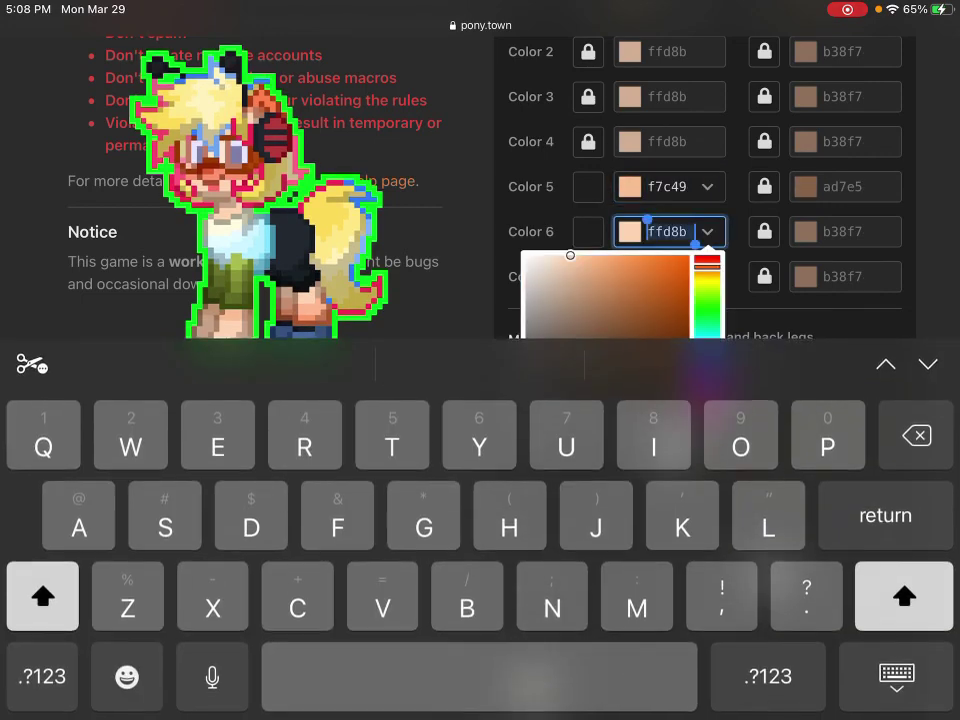
click(598, 258)
click(896, 675)
Step: Set leg Color 7 to a richer orange-peach ff9e5
click(665, 276)
click(593, 301)
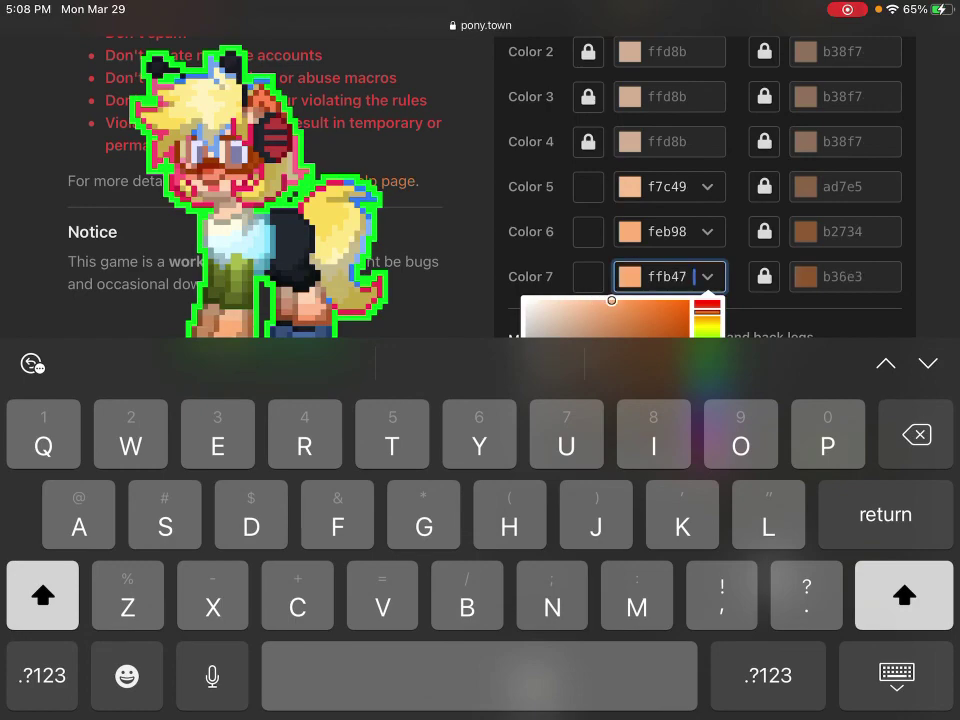
scroll(480, 190, down, 1)
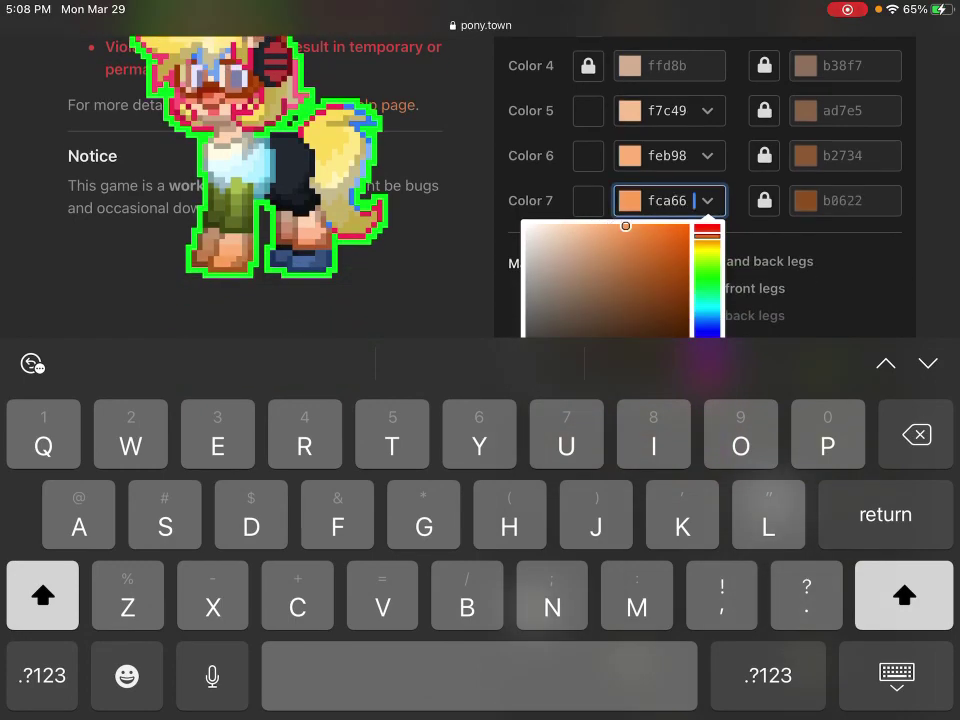
drag(625, 226, 640, 229)
click(896, 675)
scroll(700, 300, up, 10)
Step: Switch the preview background from green 00ff22 to blue 005bff
scroll(480, 400, down, 1)
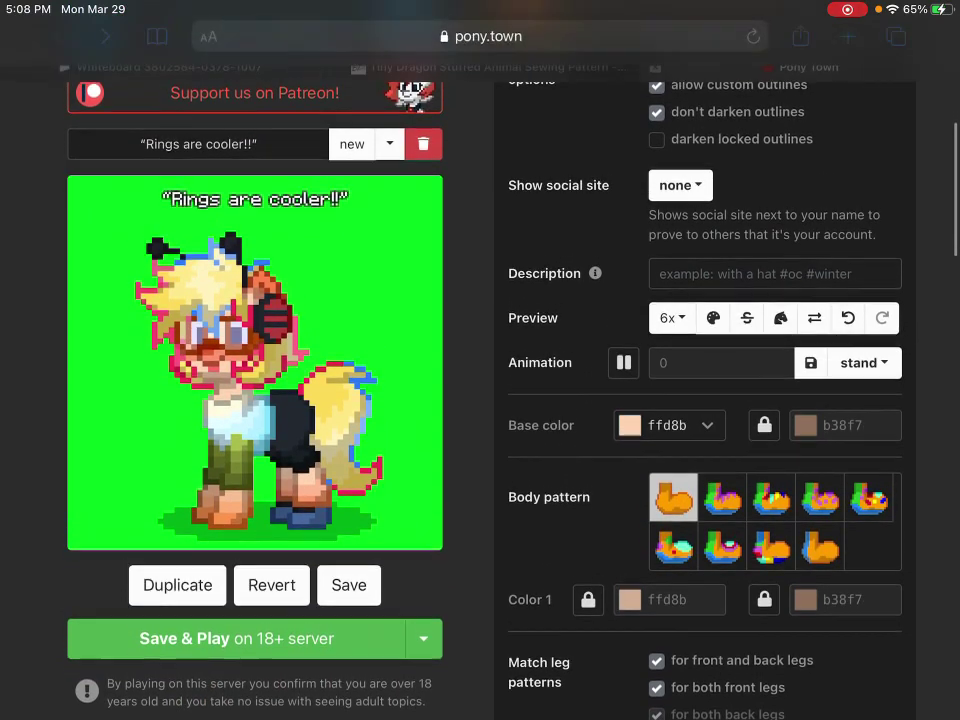
click(713, 318)
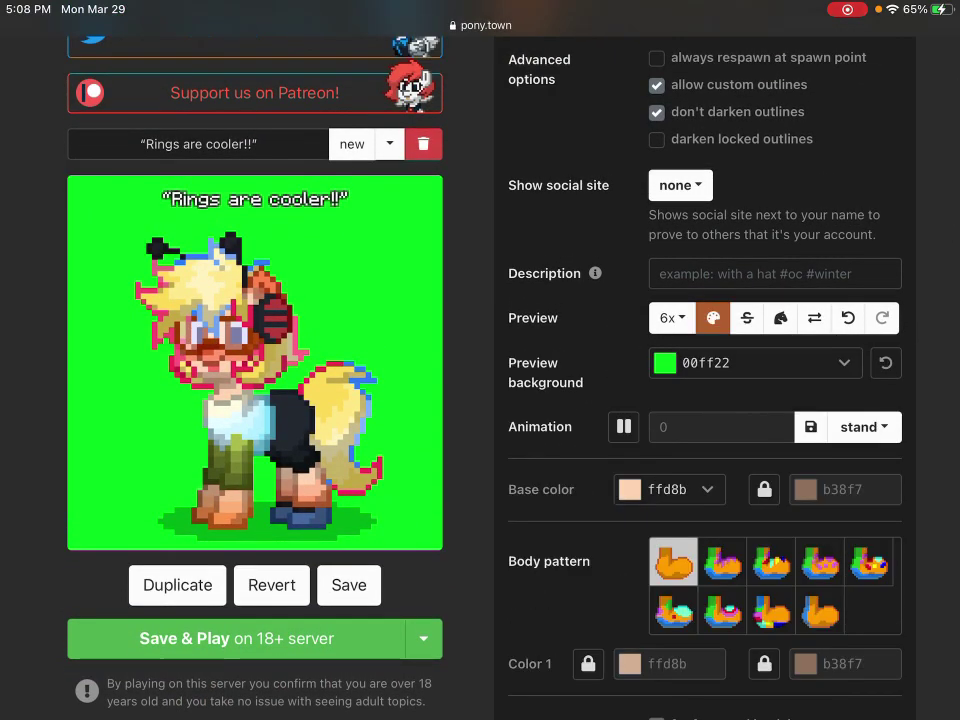
click(756, 362)
click(636, 146)
key(Return)
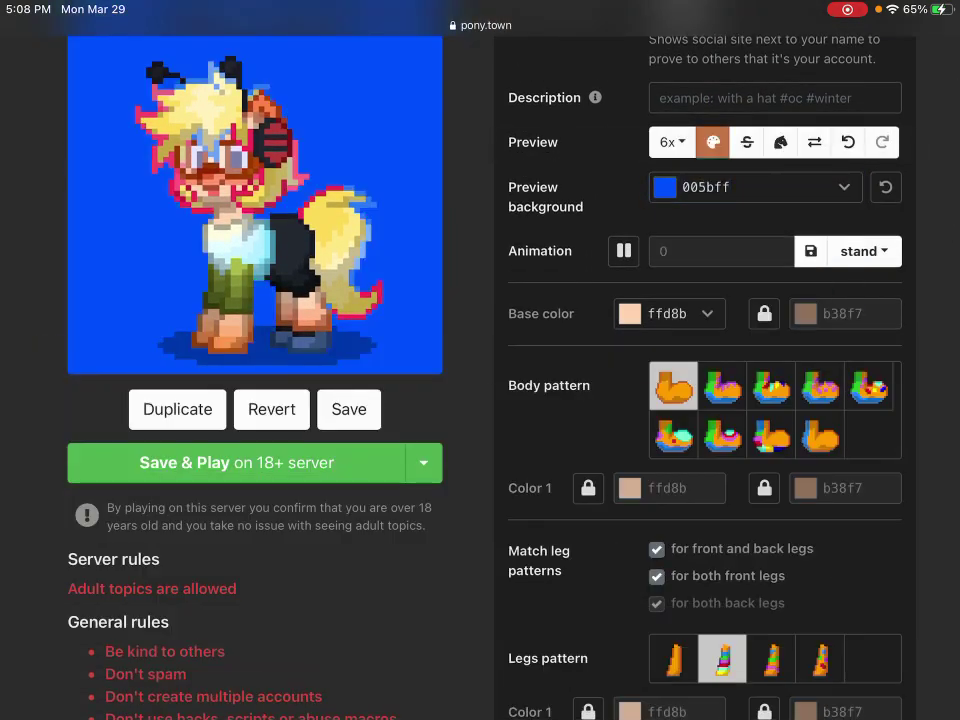
scroll(480, 360, up, 4)
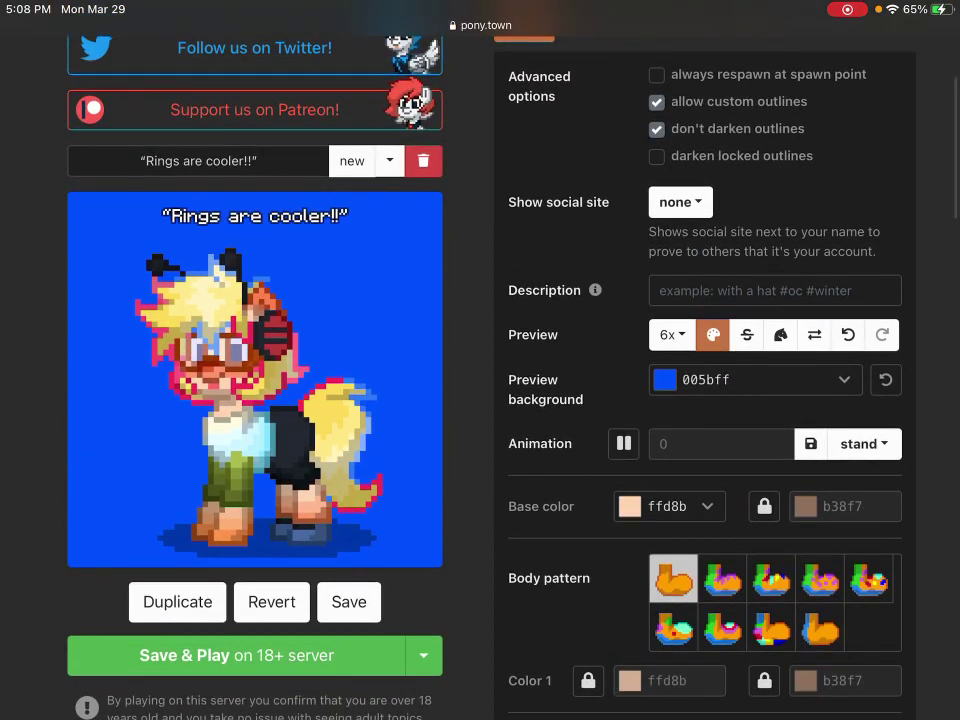